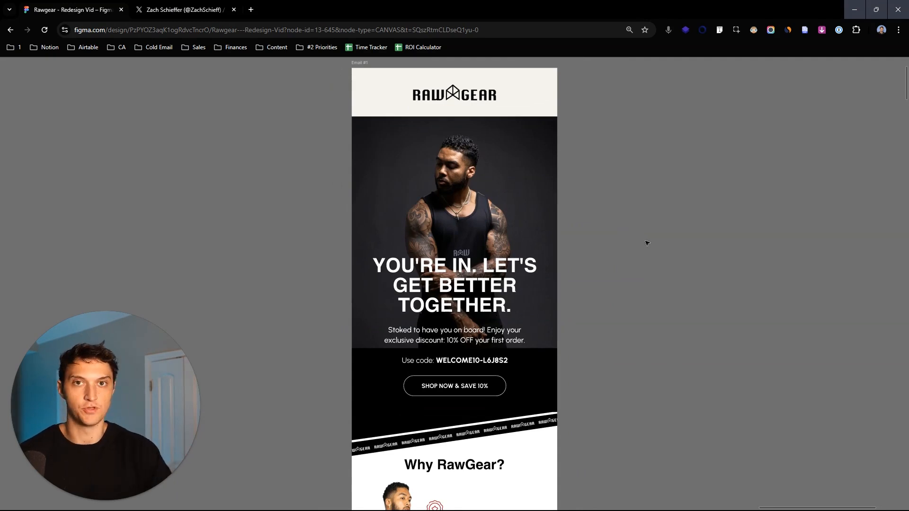
- Examine the subject lines and preview texts of the two BEFORE emails sent at the same time
{"action": "scroll", "coordinate": [649, 280], "scroll_direction": "down", "scroll_amount": 2}
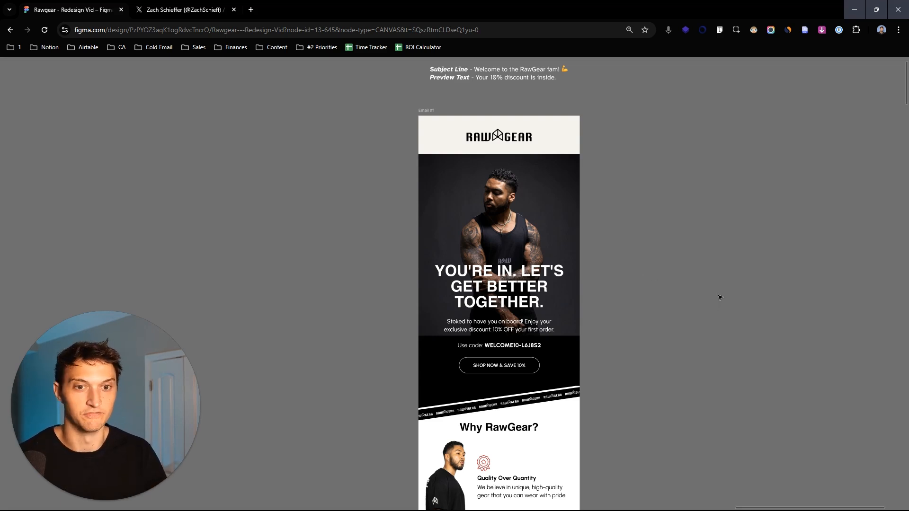
{"action": "left_click_drag", "start_coordinate": [720, 297], "coordinate": [716, 314]}
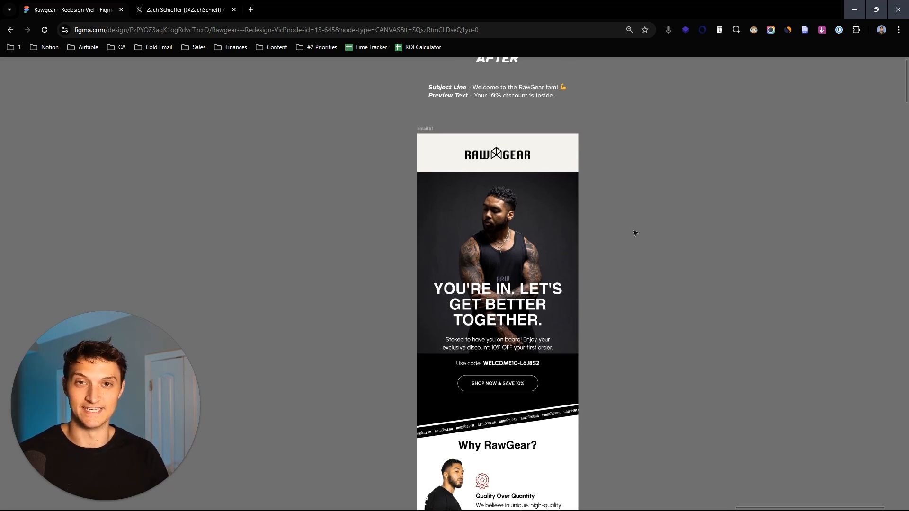
{"action": "scroll", "coordinate": [627, 241], "scroll_direction": "down", "scroll_amount": 4}
{"action": "scroll", "coordinate": [633, 249], "scroll_direction": "down", "scroll_amount": 15}
{"action": "scroll", "coordinate": [677, 332], "scroll_direction": "down", "scroll_amount": 6}
{"action": "scroll", "coordinate": [669, 259], "scroll_direction": "up", "scroll_amount": 5}
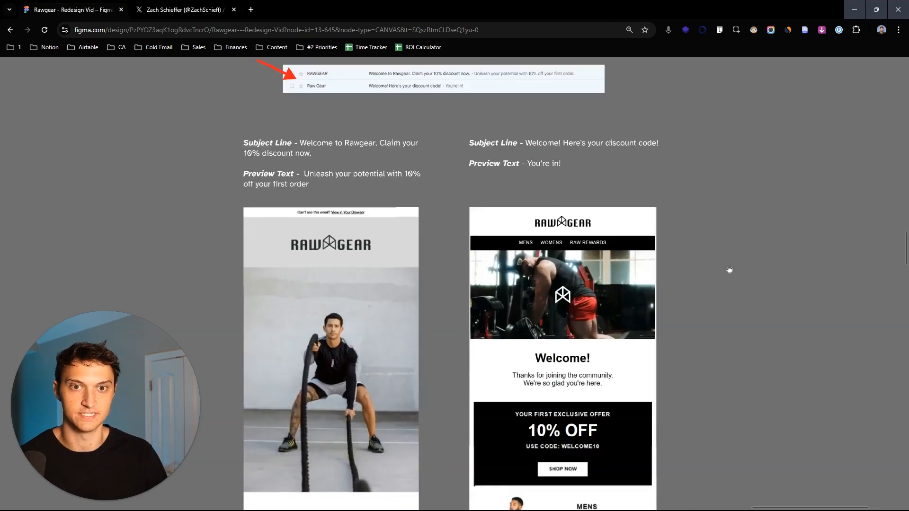
{"action": "scroll", "coordinate": [729, 270], "scroll_direction": "down", "scroll_amount": 3}
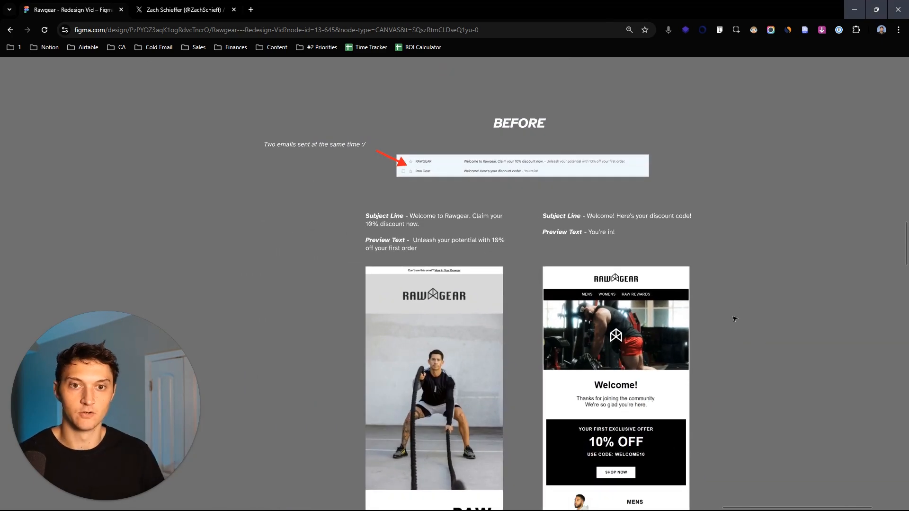
{"action": "scroll", "coordinate": [636, 239], "scroll_direction": "down", "scroll_amount": 2}
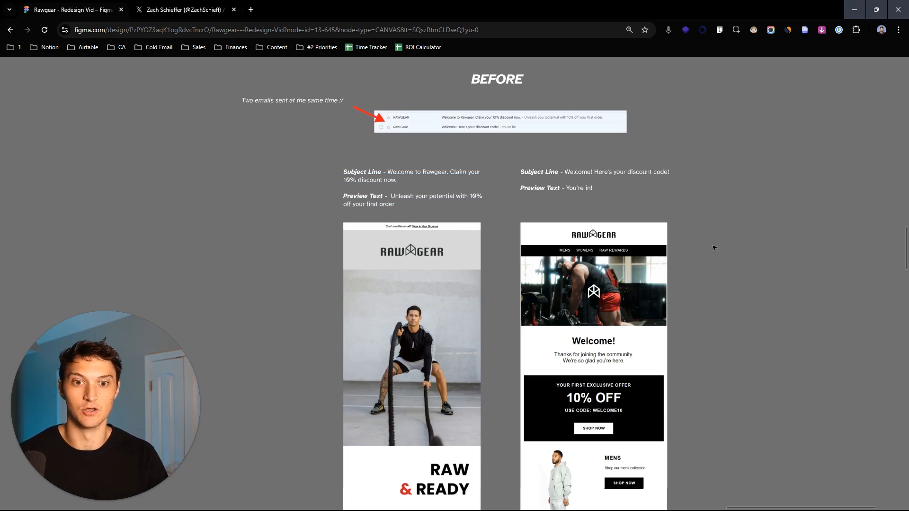
{"action": "scroll", "coordinate": [418, 119], "scroll_direction": "up", "scroll_amount": 2}
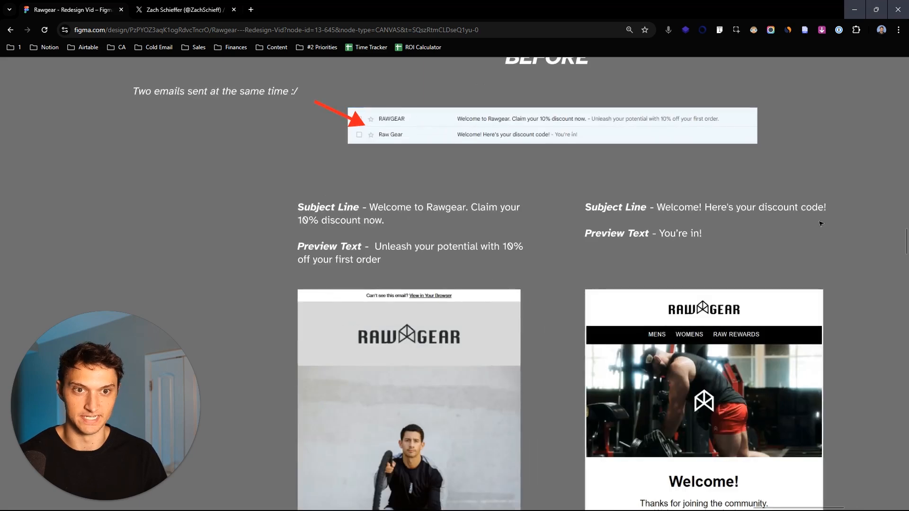
{"action": "scroll", "coordinate": [819, 220], "scroll_direction": "down", "scroll_amount": 2}
{"action": "left_click_drag", "start_coordinate": [818, 219], "coordinate": [721, 240]}
{"action": "scroll", "coordinate": [778, 207], "scroll_direction": "up", "scroll_amount": 1}
{"action": "left_click_drag", "start_coordinate": [777, 278], "coordinate": [763, 260]}
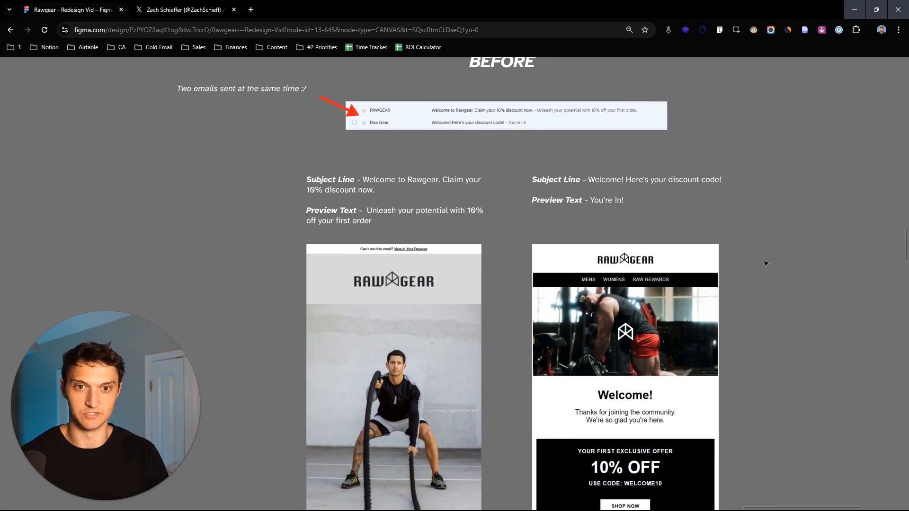
- Compare the body content of the two BEFORE emails, from their hero images down to the discount code and product sections
{"action": "scroll", "coordinate": [757, 265], "scroll_direction": "down", "scroll_amount": 2}
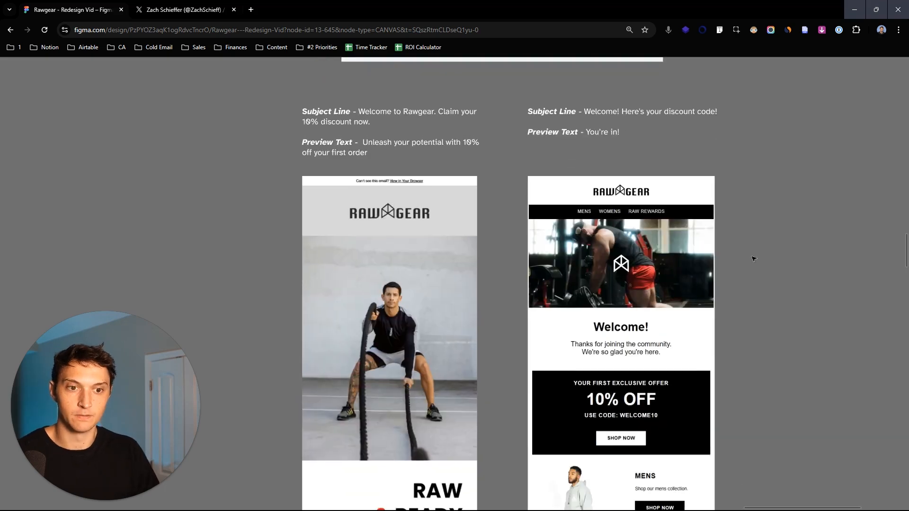
{"action": "scroll", "coordinate": [784, 318], "scroll_direction": "down", "scroll_amount": 1}
{"action": "left_click_drag", "start_coordinate": [785, 310], "coordinate": [787, 285]}
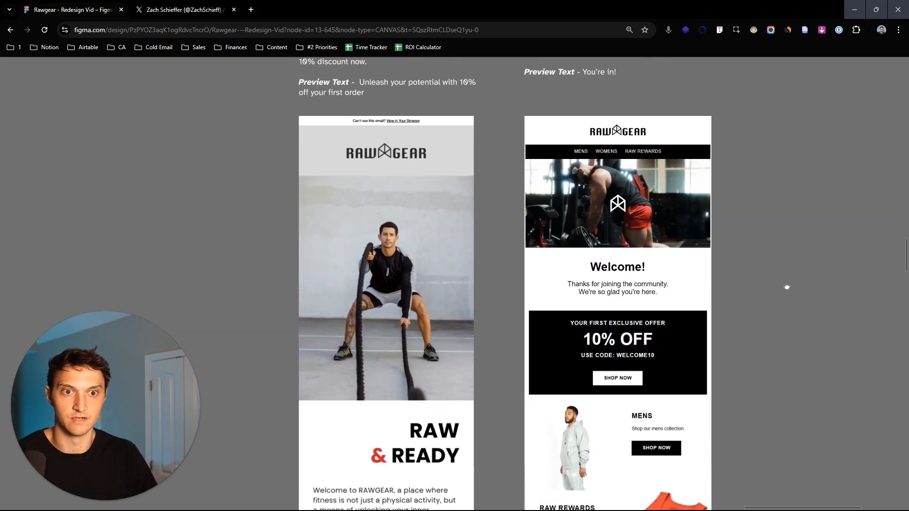
{"action": "scroll", "coordinate": [779, 326], "scroll_direction": "down", "scroll_amount": 2}
{"action": "left_click_drag", "start_coordinate": [783, 326], "coordinate": [751, 349]}
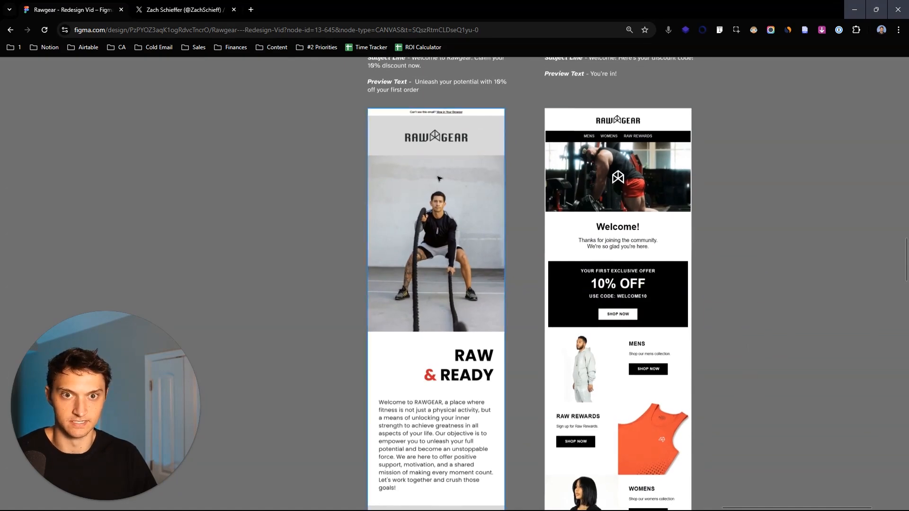
{"action": "scroll", "coordinate": [767, 265], "scroll_direction": "up", "scroll_amount": 2}
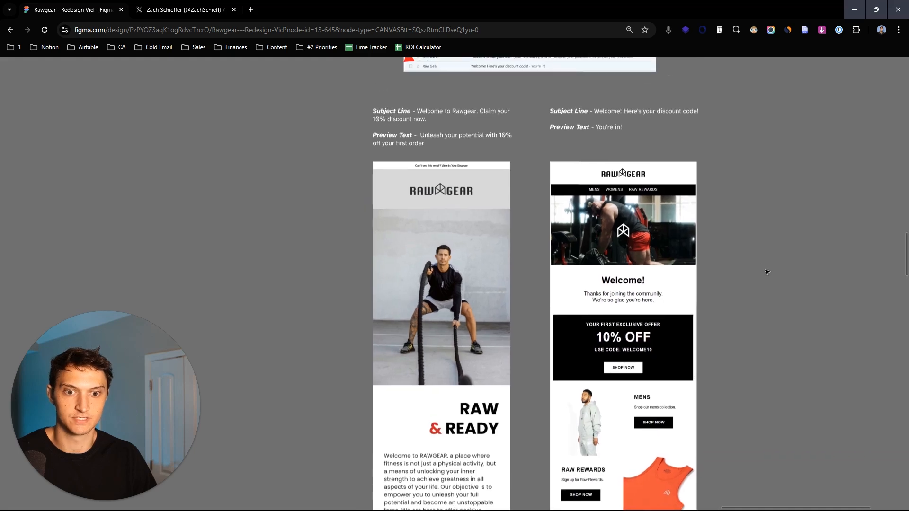
{"action": "scroll", "coordinate": [779, 241], "scroll_direction": "down", "scroll_amount": 6}
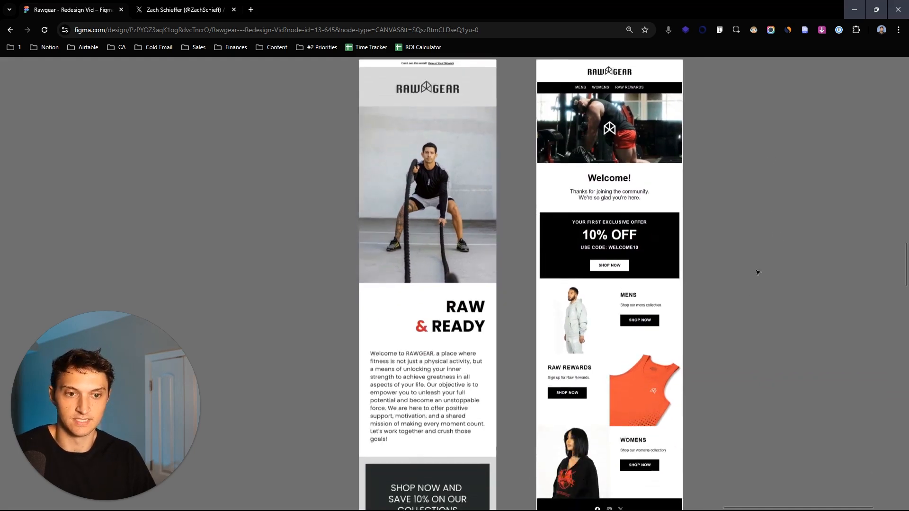
{"action": "left_click_drag", "start_coordinate": [733, 236], "coordinate": [768, 195]}
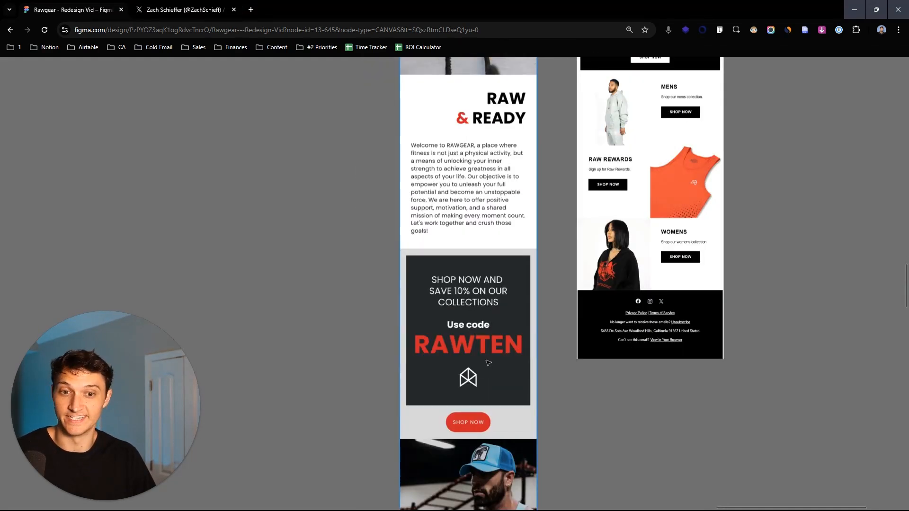
{"action": "scroll", "coordinate": [490, 208], "scroll_direction": "up", "scroll_amount": 6}
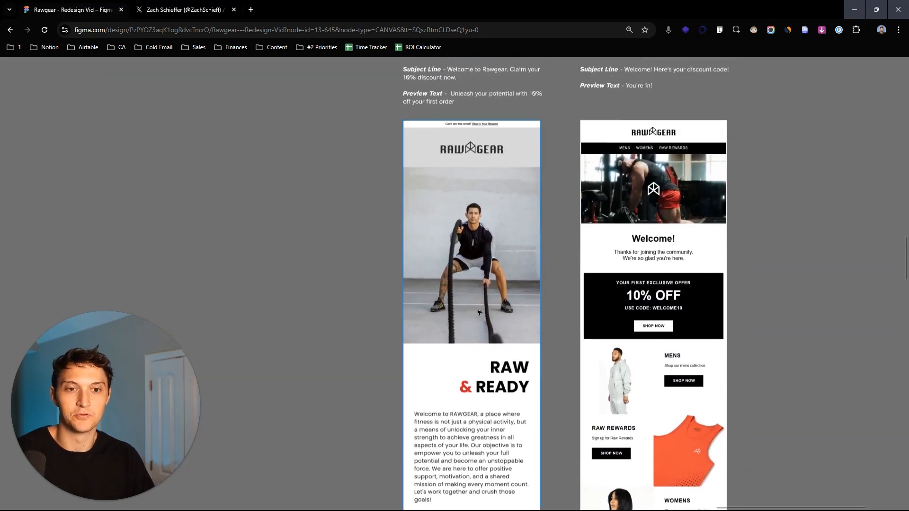
{"action": "scroll", "coordinate": [478, 307], "scroll_direction": "down", "scroll_amount": 5}
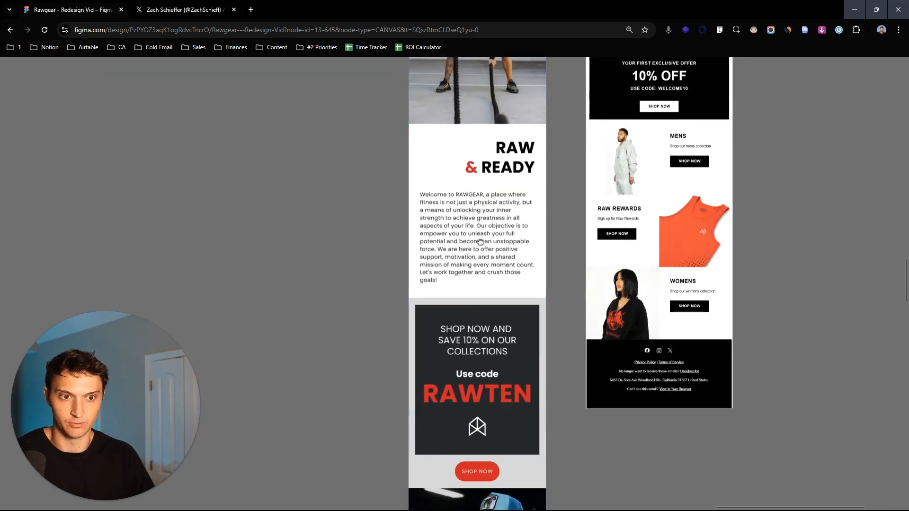
{"action": "scroll", "coordinate": [492, 232], "scroll_direction": "up", "scroll_amount": 2}
{"action": "scroll", "coordinate": [492, 232], "scroll_direction": "right", "scroll_amount": 2}
{"action": "scroll", "coordinate": [600, 254], "scroll_direction": "up", "scroll_amount": 2}
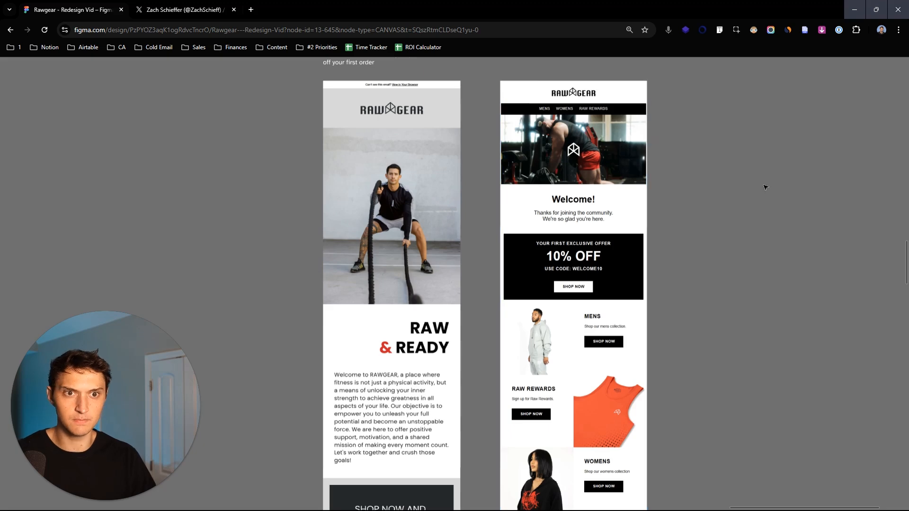
{"action": "scroll", "coordinate": [757, 187], "scroll_direction": "down", "scroll_amount": 3}
- Examine the AFTER email from its hero section through Why RawGear? and The RawGear Essentials to the closing brand section
{"action": "left_click_drag", "start_coordinate": [747, 156], "coordinate": [659, 393]}
{"action": "left_click_drag", "start_coordinate": [578, 65], "coordinate": [588, 388]}
{"action": "scroll", "coordinate": [627, 227], "scroll_direction": "up", "scroll_amount": 3}
{"action": "left_click_drag", "start_coordinate": [629, 230], "coordinate": [683, 427]}
{"action": "left_click_drag", "start_coordinate": [661, 225], "coordinate": [652, 440]}
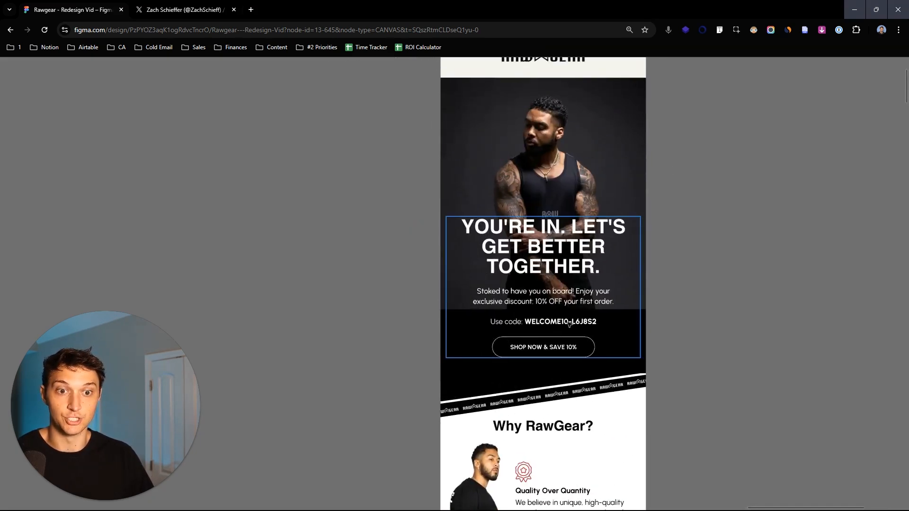
{"action": "scroll", "coordinate": [667, 320], "scroll_direction": "down", "scroll_amount": 7}
{"action": "left_click_drag", "start_coordinate": [713, 224], "coordinate": [710, 245]}
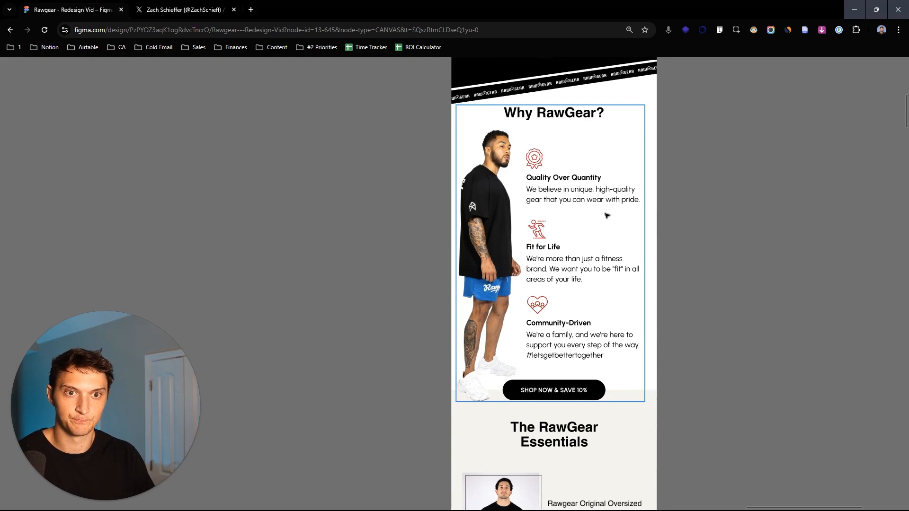
{"action": "scroll", "coordinate": [700, 180], "scroll_direction": "down", "scroll_amount": 7}
{"action": "scroll", "coordinate": [711, 248], "scroll_direction": "down", "scroll_amount": 2}
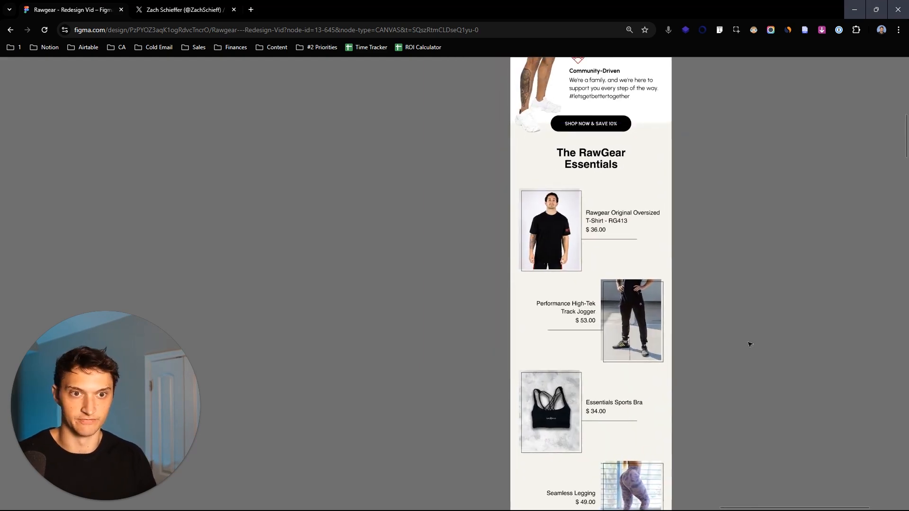
{"action": "scroll", "coordinate": [731, 330], "scroll_direction": "down", "scroll_amount": 5}
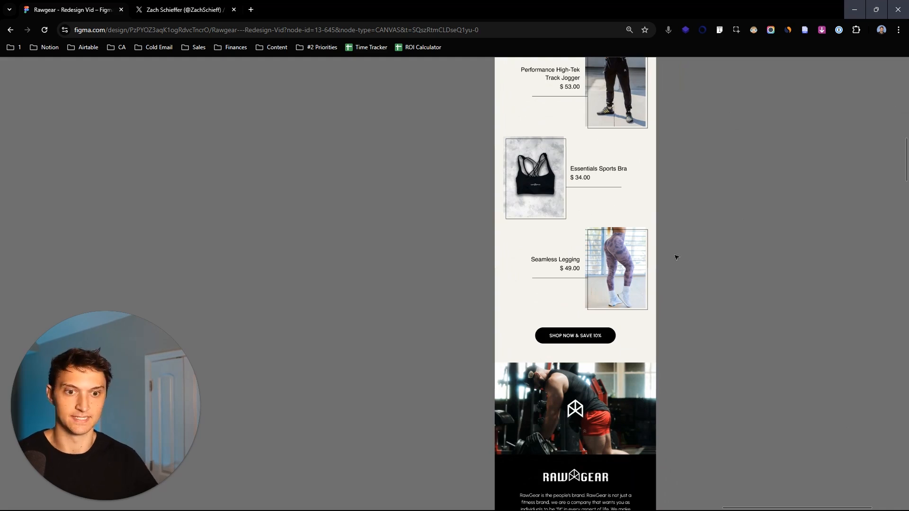
{"action": "scroll", "coordinate": [726, 225], "scroll_direction": "down", "scroll_amount": 3}
{"action": "scroll", "coordinate": [581, 303], "scroll_direction": "up", "scroll_amount": 6}
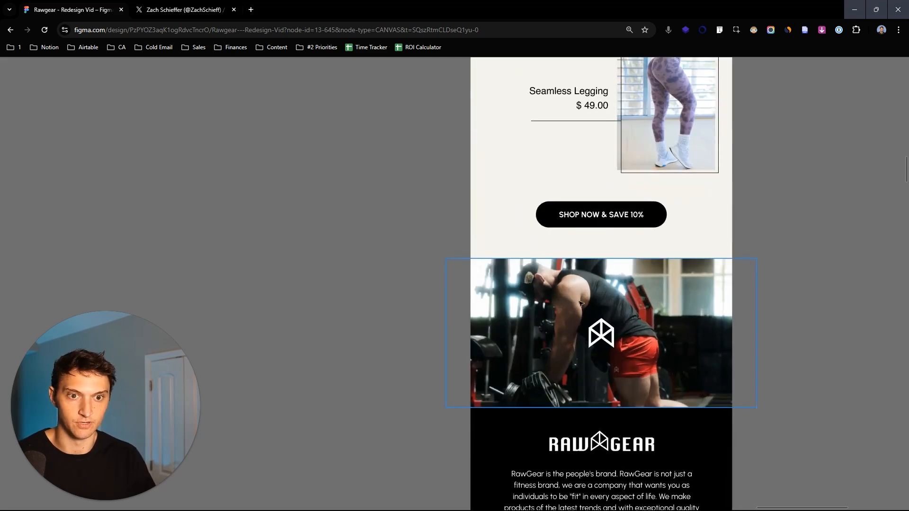
{"action": "left_click_drag", "start_coordinate": [814, 246], "coordinate": [790, 223]}
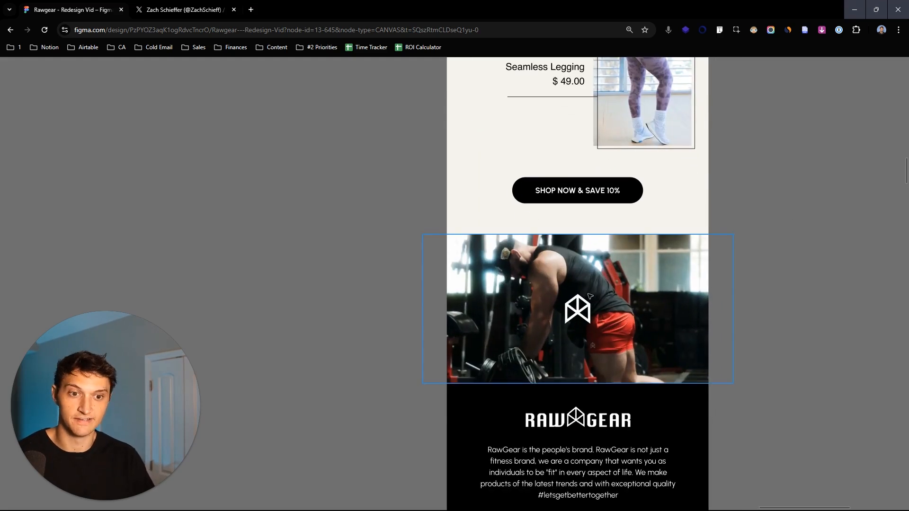
{"action": "scroll", "coordinate": [590, 296], "scroll_direction": "down", "scroll_amount": 3}
{"action": "scroll", "coordinate": [678, 251], "scroll_direction": "up", "scroll_amount": 10}
{"action": "scroll", "coordinate": [707, 345], "scroll_direction": "up", "scroll_amount": 2}
{"action": "scroll", "coordinate": [702, 196], "scroll_direction": "up", "scroll_amount": 5}
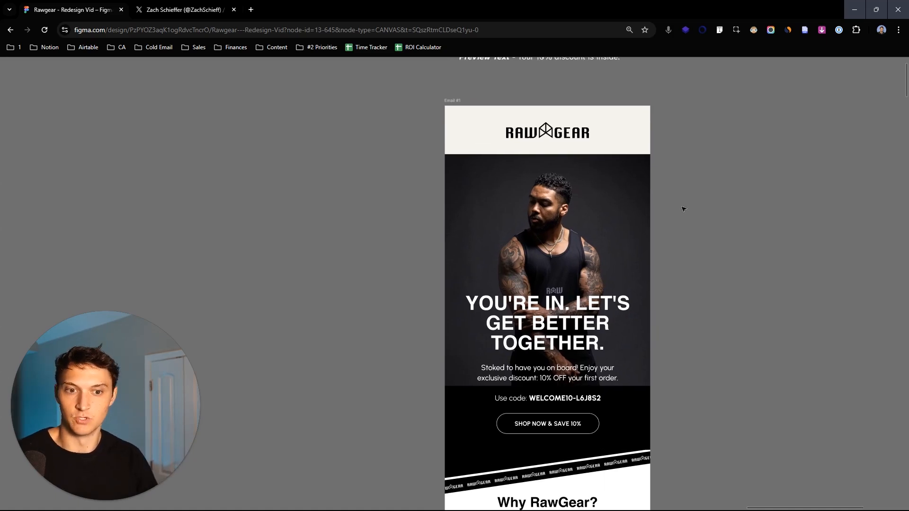
- Move the blank Email #1 frame in the working area below the BEFORE emails to the left of the finished email
{"action": "scroll", "coordinate": [742, 291], "scroll_direction": "down", "scroll_amount": 5}
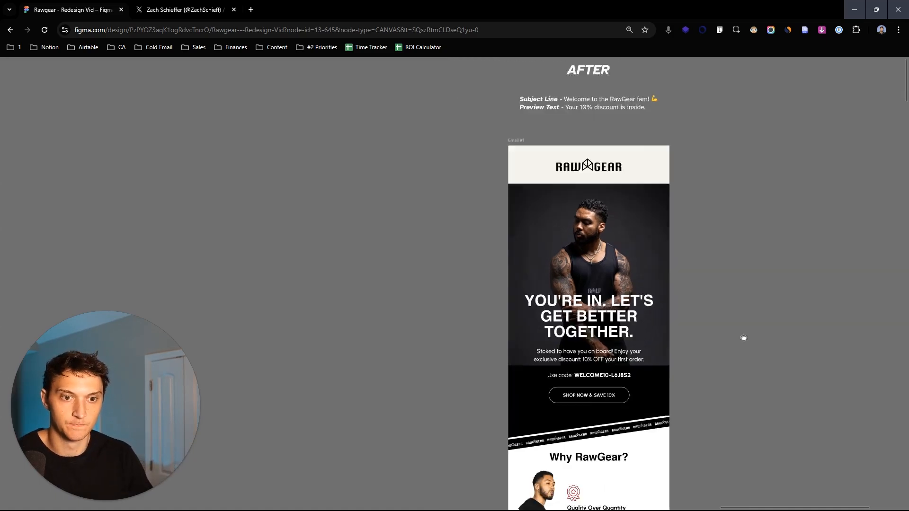
{"action": "scroll", "coordinate": [738, 348], "scroll_direction": "down", "scroll_amount": 10}
{"action": "left_click_drag", "start_coordinate": [626, 387], "coordinate": [647, 242]}
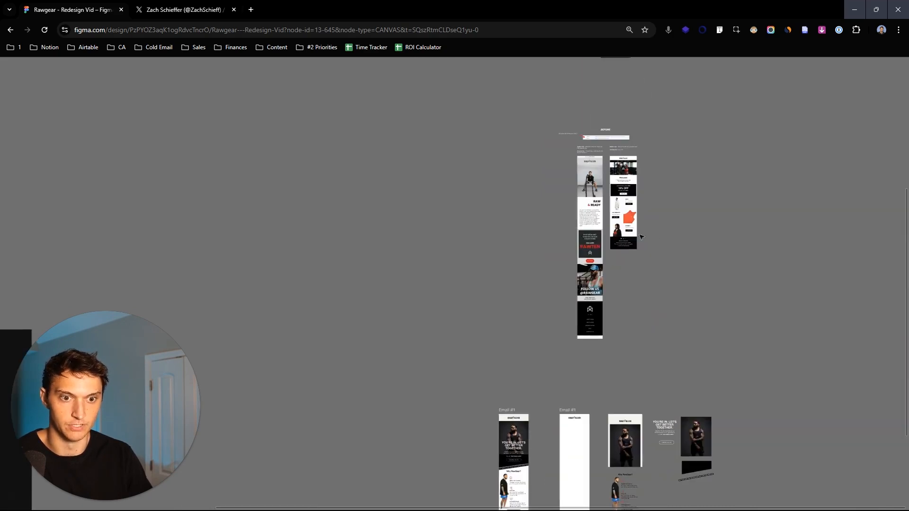
{"action": "scroll", "coordinate": [643, 240], "scroll_direction": "up", "scroll_amount": 4}
{"action": "left_click_drag", "start_coordinate": [565, 137], "coordinate": [568, 244]}
{"action": "scroll", "coordinate": [737, 318], "scroll_direction": "down", "scroll_amount": 10}
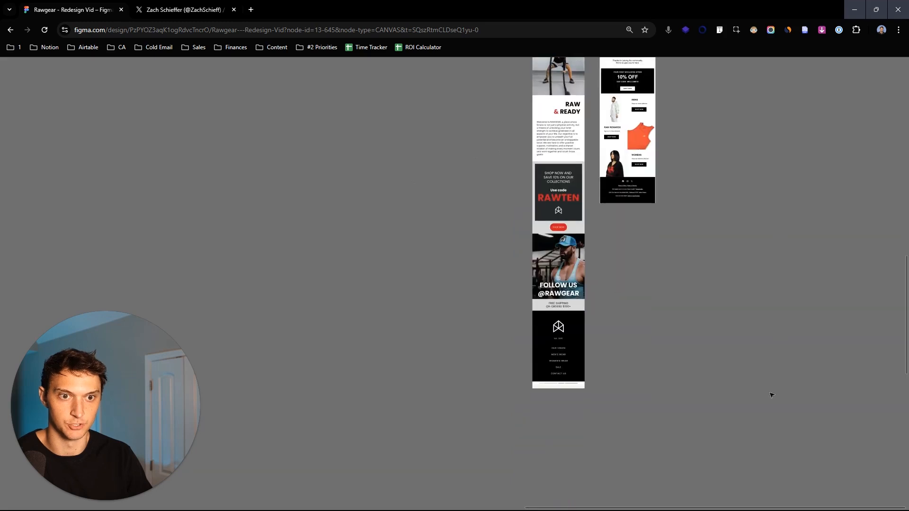
{"action": "scroll", "coordinate": [815, 298], "scroll_direction": "down", "scroll_amount": 4}
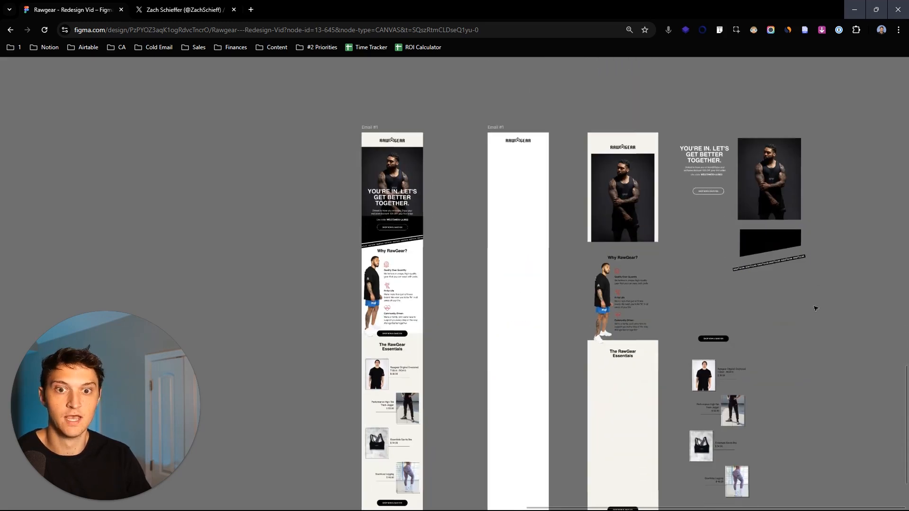
{"action": "scroll", "coordinate": [533, 153], "scroll_direction": "up", "scroll_amount": 5}
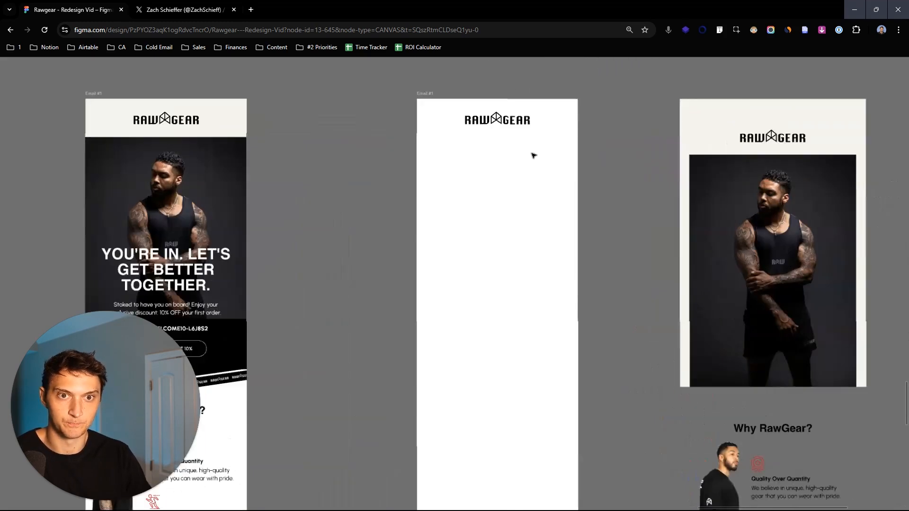
{"action": "left_click_drag", "start_coordinate": [540, 124], "coordinate": [91, 123]}
{"action": "left_click", "coordinate": [537, 210]}
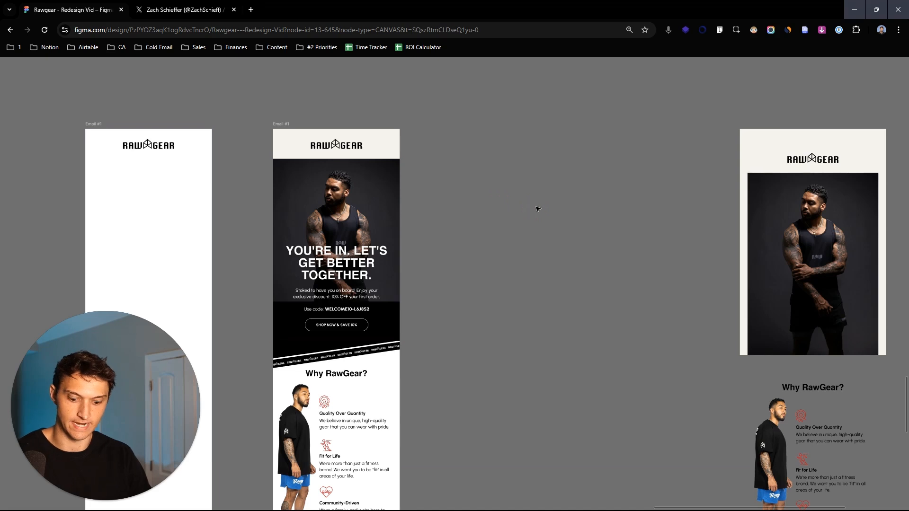
- Create a new frame between the finished email and the loose design elements, and set its width to 600
{"action": "left_click_drag", "start_coordinate": [485, 129], "coordinate": [609, 375]}
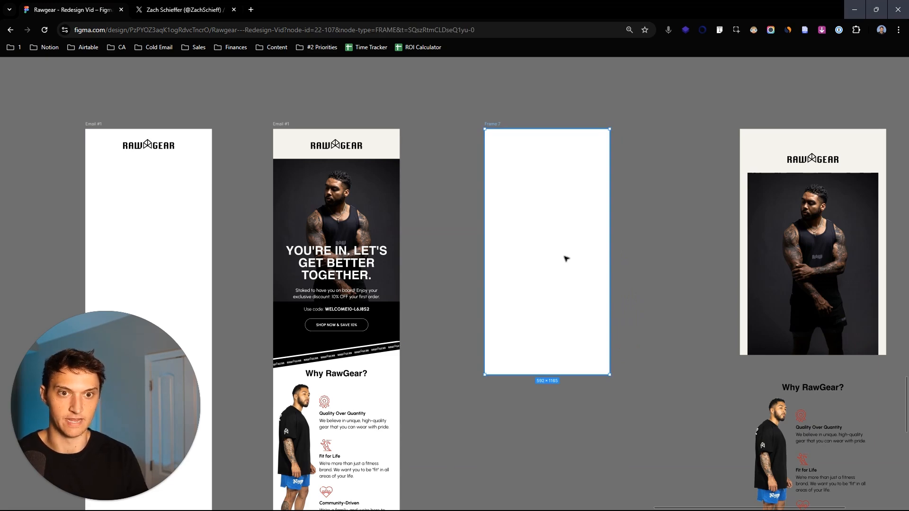
{"action": "key", "text": "ctrl+backslash"}
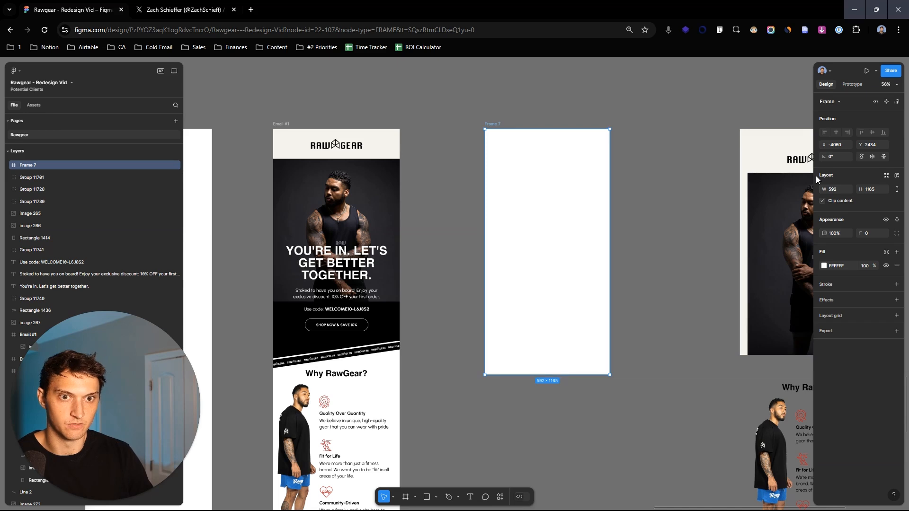
{"action": "left_click", "coordinate": [833, 189]}
{"action": "type", "text": "600"}
{"action": "key", "text": "Return"}
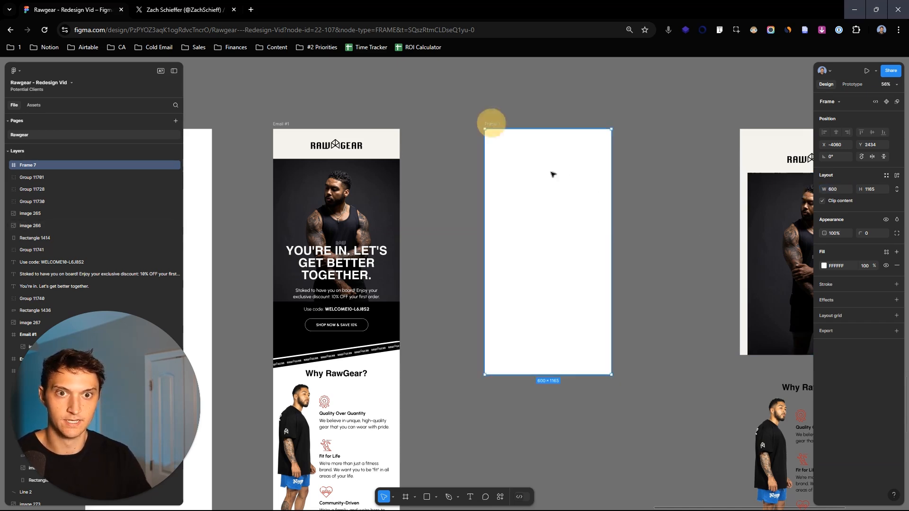
- Extend the new frame downward to make it tall enough for a full email layout
{"action": "scroll", "coordinate": [361, 248], "scroll_direction": "left", "scroll_amount": 2}
{"action": "scroll", "coordinate": [361, 248], "scroll_direction": "down", "scroll_amount": 1}
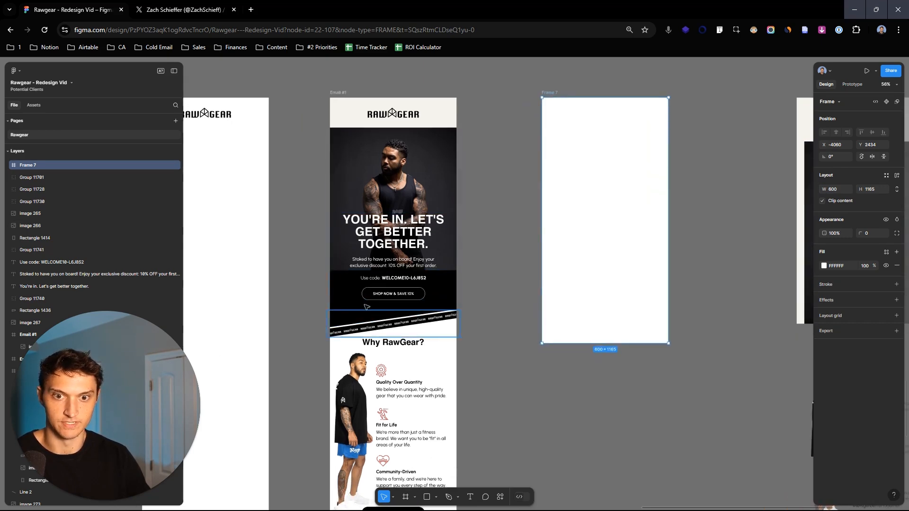
{"action": "scroll", "coordinate": [363, 324], "scroll_direction": "up", "scroll_amount": 1}
{"action": "scroll", "coordinate": [362, 324], "scroll_direction": "left", "scroll_amount": 1}
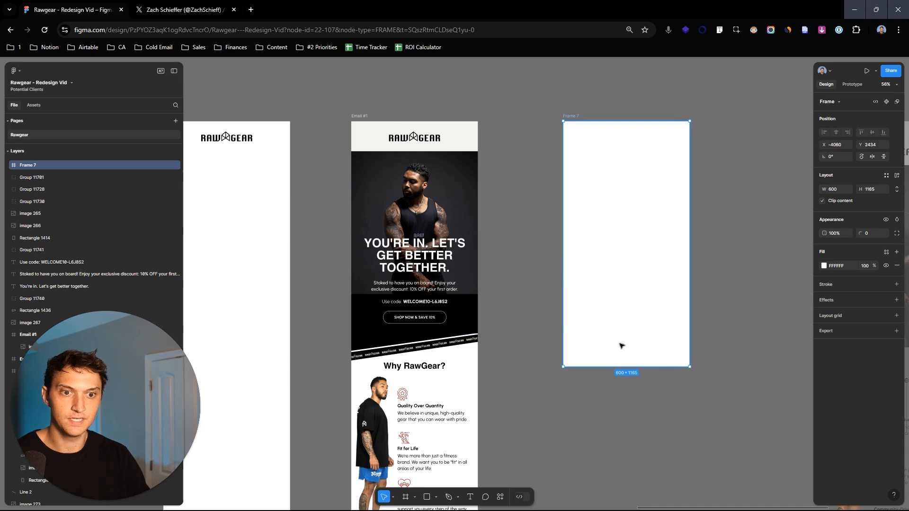
{"action": "left_click_drag", "start_coordinate": [665, 367], "coordinate": [675, 394]}
{"action": "left_click_drag", "start_coordinate": [725, 182], "coordinate": [739, 448]}
{"action": "left_click_drag", "start_coordinate": [757, 158], "coordinate": [696, 430]}
- Move the RAWGEAR logo from the old blank email frame to the top centre of the new frame, and delete the old frame
{"action": "left_click_drag", "start_coordinate": [602, 158], "coordinate": [685, 220]}
{"action": "scroll", "coordinate": [685, 220], "scroll_direction": "down", "scroll_amount": 2}
{"action": "left_click_drag", "start_coordinate": [358, 176], "coordinate": [640, 145]}
{"action": "scroll", "coordinate": [686, 184], "scroll_direction": "up", "scroll_amount": 5}
{"action": "scroll", "coordinate": [616, 142], "scroll_direction": "down", "scroll_amount": 3}
{"action": "scroll", "coordinate": [642, 202], "scroll_direction": "down", "scroll_amount": 3}
{"action": "left_click", "coordinate": [273, 154]}
{"action": "key", "text": "Delete"}
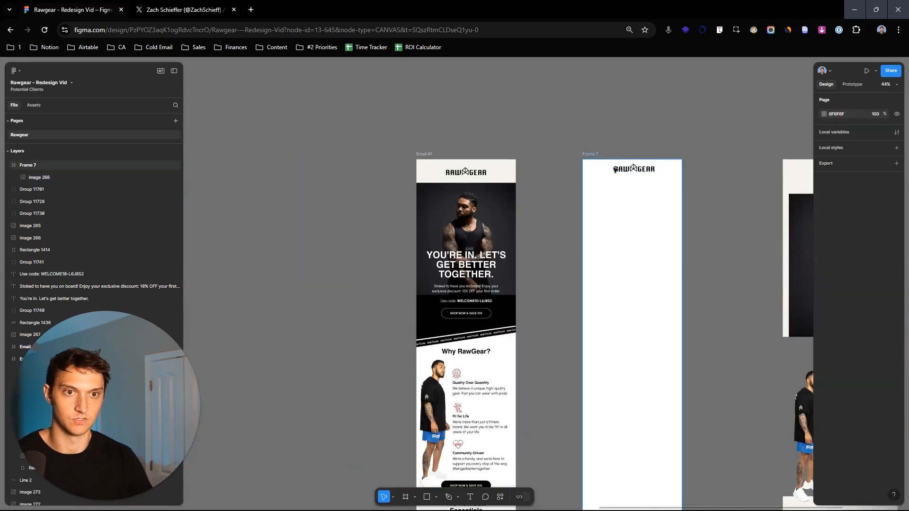
- Reposition the RAWGEAR logo near the top centre of the new frame at X 179, Y 46
{"action": "scroll", "coordinate": [634, 166], "scroll_direction": "up", "scroll_amount": 2}
{"action": "mouse_move", "coordinate": [648, 175]}
{"action": "left_mouse_down"}
{"action": "mouse_move", "coordinate": [638, 176]}
{"action": "mouse_move", "coordinate": [663, 176]}
{"action": "mouse_move", "coordinate": [654, 174]}
{"action": "mouse_move", "coordinate": [661, 163]}
{"action": "left_mouse_up"}
{"action": "scroll", "coordinate": [655, 189], "scroll_direction": "up", "scroll_amount": 3}
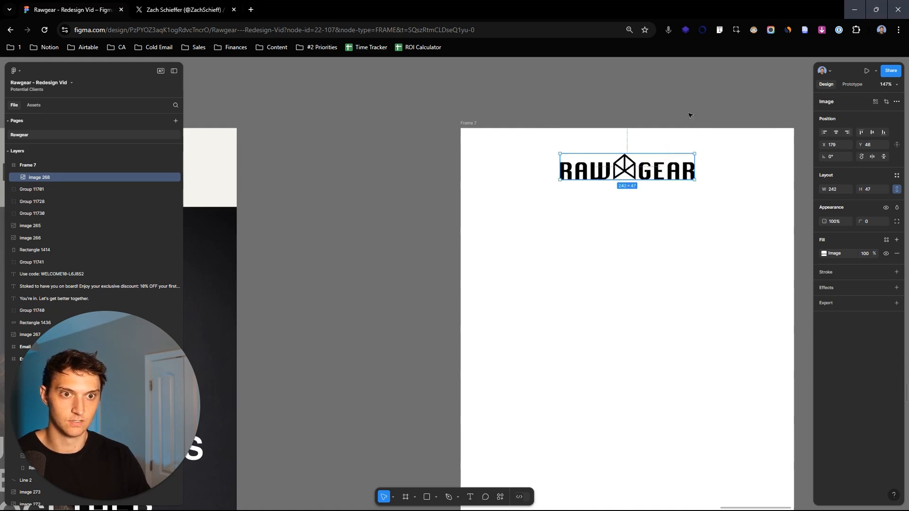
- Draw a vertical guide line about 646 long over the new frame and colour it red (FF0000)
{"action": "scroll", "coordinate": [690, 116], "scroll_direction": "down", "scroll_amount": 3}
{"action": "mouse_move", "coordinate": [690, 120]}
{"action": "left_mouse_down"}
{"action": "mouse_move", "coordinate": [624, 324]}
{"action": "mouse_move", "coordinate": [629, 345]}
{"action": "left_mouse_up"}
{"action": "left_click", "coordinate": [824, 269]}
{"action": "mouse_move", "coordinate": [773, 316]}
{"action": "left_mouse_down"}
{"action": "mouse_move", "coordinate": [844, 299]}
{"action": "mouse_move", "coordinate": [871, 280]}
{"action": "left_mouse_up"}
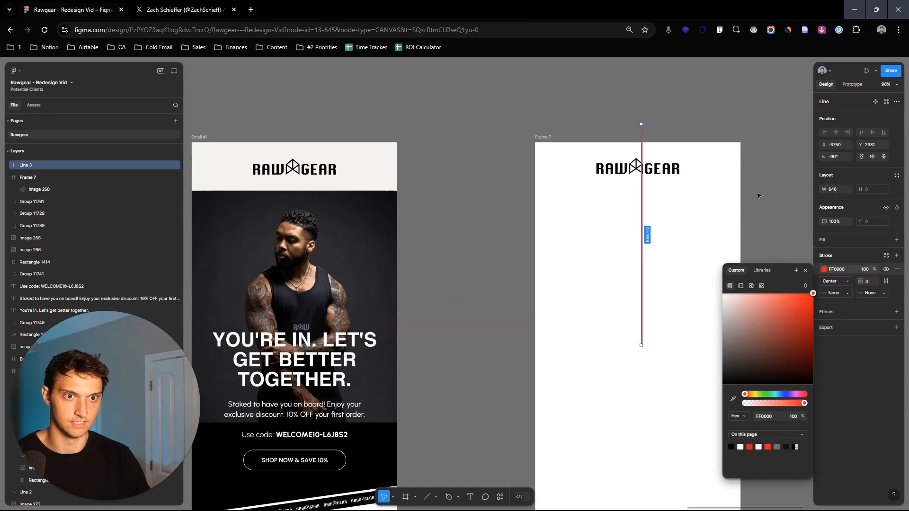
- Move the red guide line to the new frame's vertical centre and align the logo to it at X 185
{"action": "left_click", "coordinate": [685, 243]}
{"action": "left_click_drag", "start_coordinate": [643, 235], "coordinate": [640, 271]}
{"action": "scroll", "coordinate": [672, 214], "scroll_direction": "up", "scroll_amount": 5}
{"action": "left_click", "coordinate": [687, 199]}
{"action": "left_click_drag", "start_coordinate": [688, 198], "coordinate": [686, 198]}
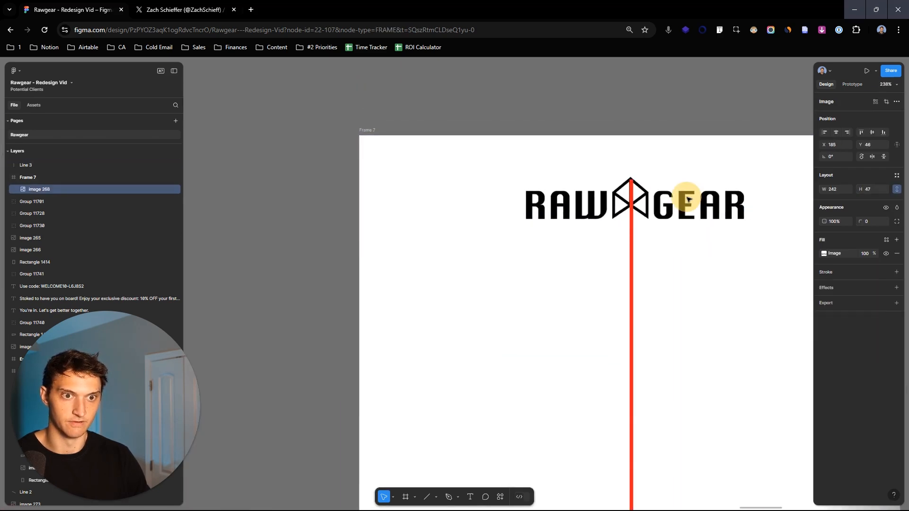
{"action": "scroll", "coordinate": [757, 290], "scroll_direction": "down", "scroll_amount": 5}
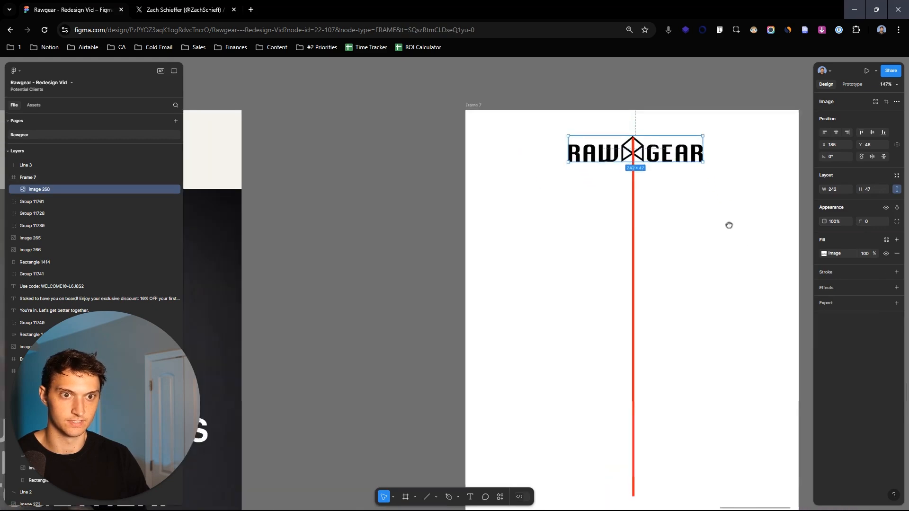
{"action": "left_click_drag", "start_coordinate": [661, 216], "coordinate": [661, 211]}
{"action": "left_click", "coordinate": [654, 331]}
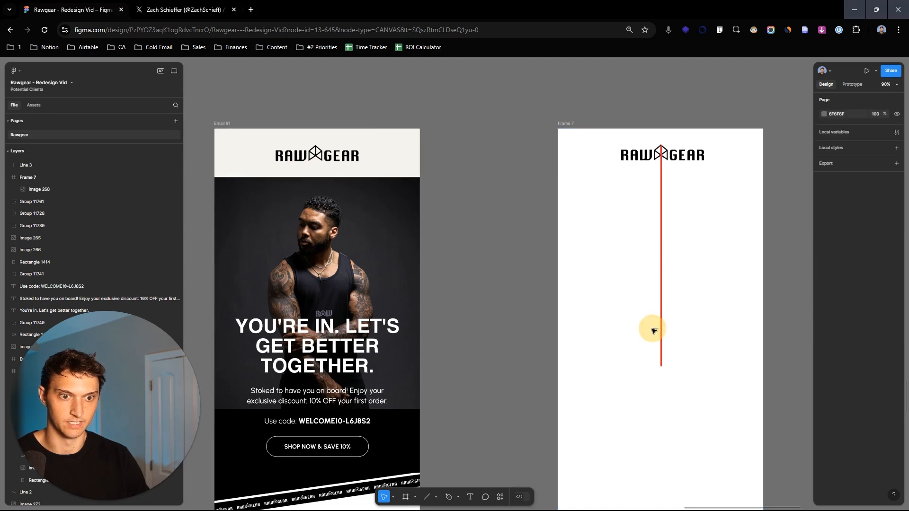
- Delete the red guide line from the new frame
{"action": "left_click_drag", "start_coordinate": [551, 261], "coordinate": [678, 329]}
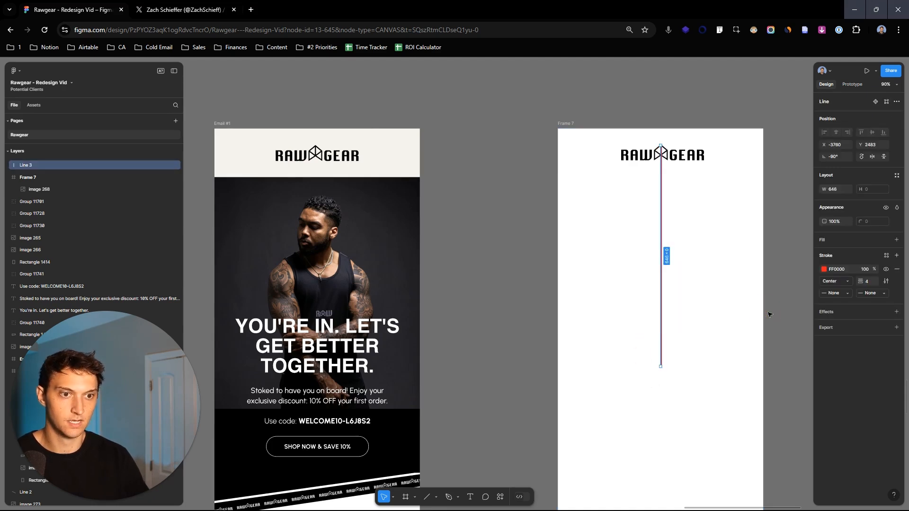
{"action": "key", "text": "Delete"}
{"action": "scroll", "coordinate": [730, 294], "scroll_direction": "down", "scroll_amount": 3}
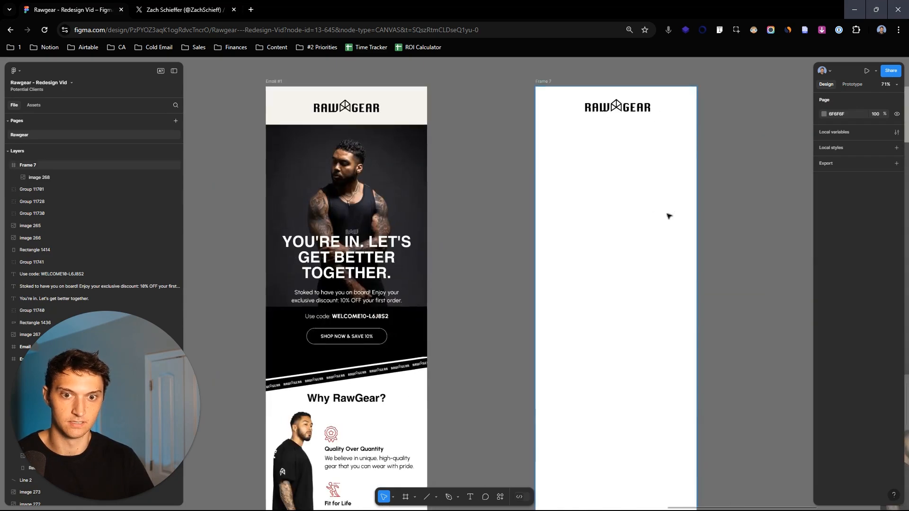
- Place a copy of the tank-top model photo from the loose elements in the new frame below the logo
{"action": "scroll", "coordinate": [365, 171], "scroll_direction": "down", "scroll_amount": 5}
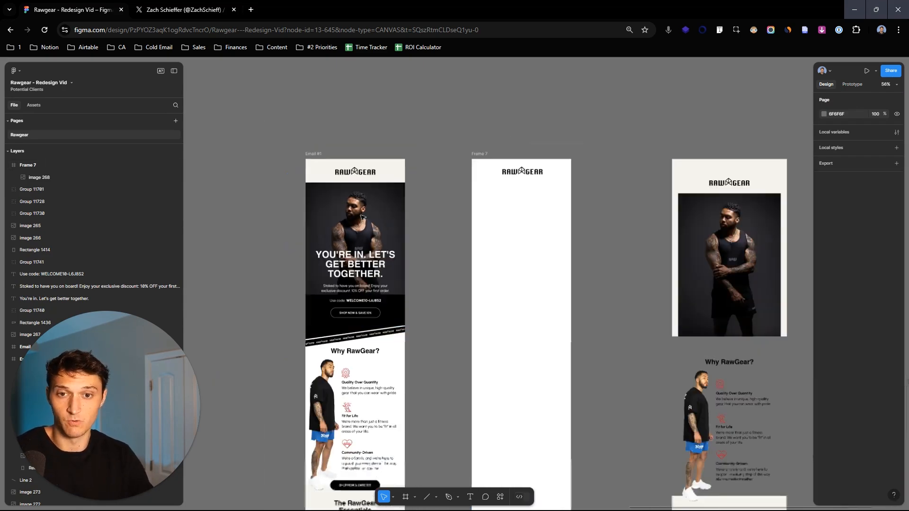
{"action": "left_click", "coordinate": [724, 222]}
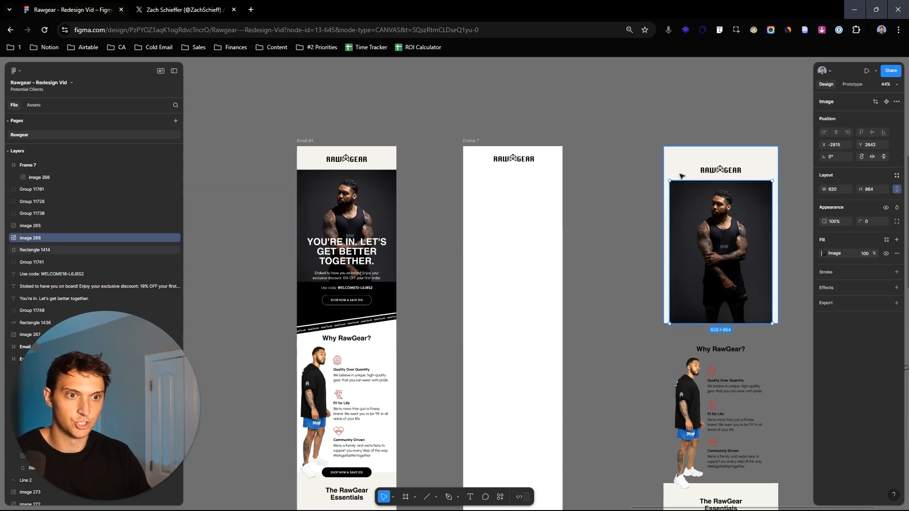
{"action": "scroll", "coordinate": [730, 233], "scroll_direction": "up", "scroll_amount": 3}
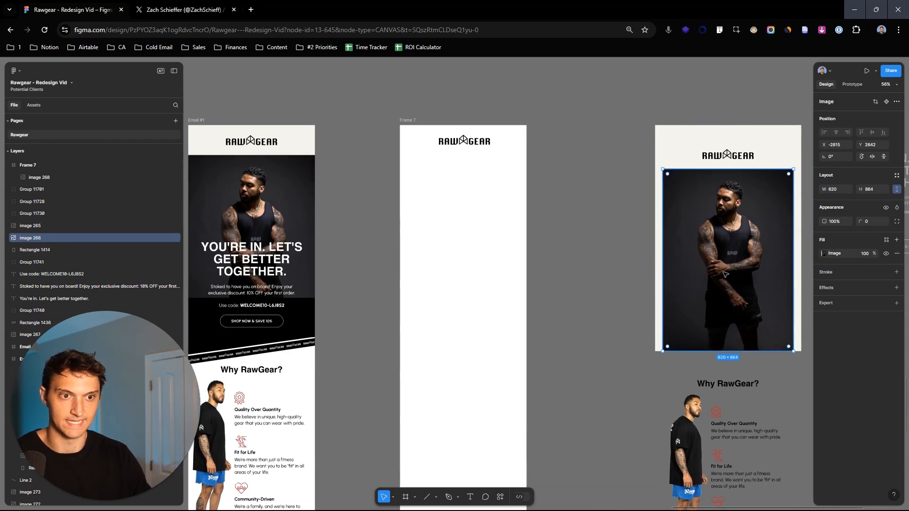
{"action": "left_click_drag", "start_coordinate": [749, 244], "coordinate": [483, 225]}
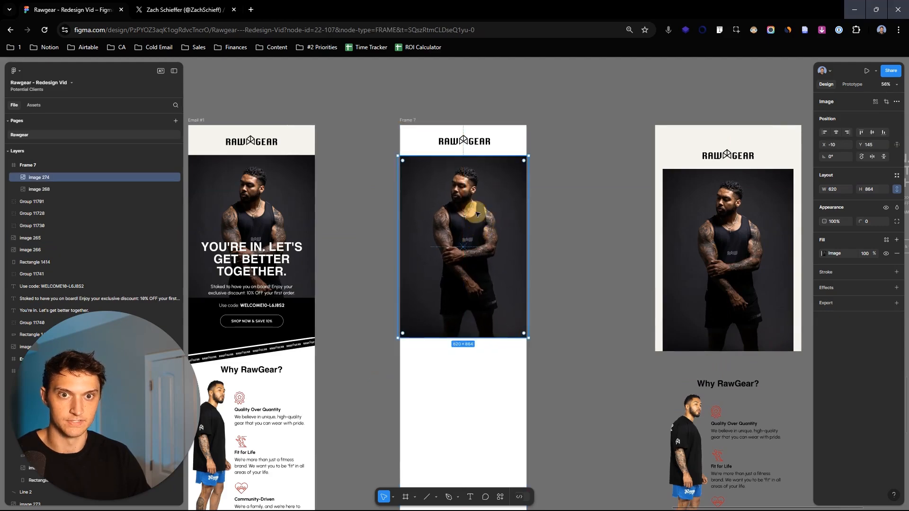
- Send the model photo behind the logo and position it below the logo at X -4, Y 125
{"action": "left_click_drag", "start_coordinate": [474, 185], "coordinate": [515, 201]}
{"action": "scroll", "coordinate": [524, 209], "scroll_direction": "up", "scroll_amount": 5}
{"action": "left_click_drag", "start_coordinate": [650, 286], "coordinate": [651, 246]}
{"action": "key", "text": "ctrl+bracketleft"}
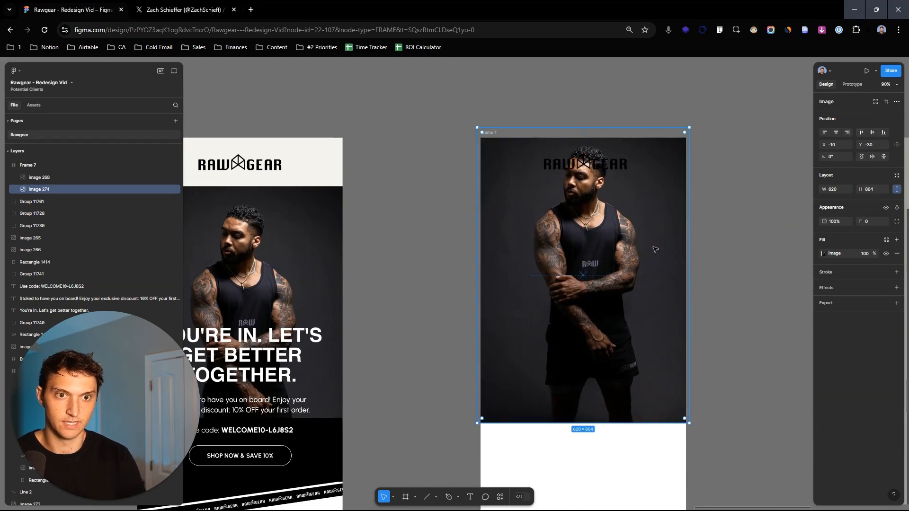
{"action": "left_click_drag", "start_coordinate": [605, 213], "coordinate": [621, 277]}
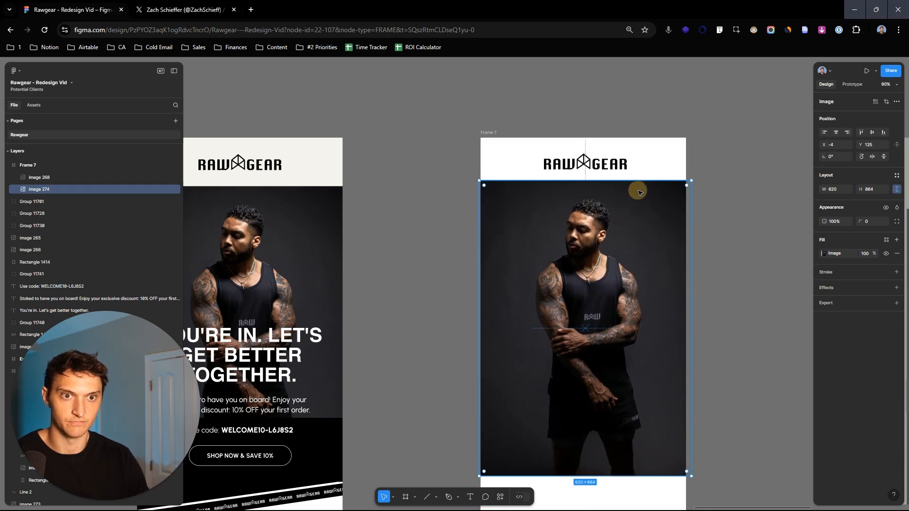
- Raise the logo to Y 36 and the model photo to Y 118 to tighten the header
{"action": "left_click", "coordinate": [615, 165]}
{"action": "key", "text": "shift+Up"}
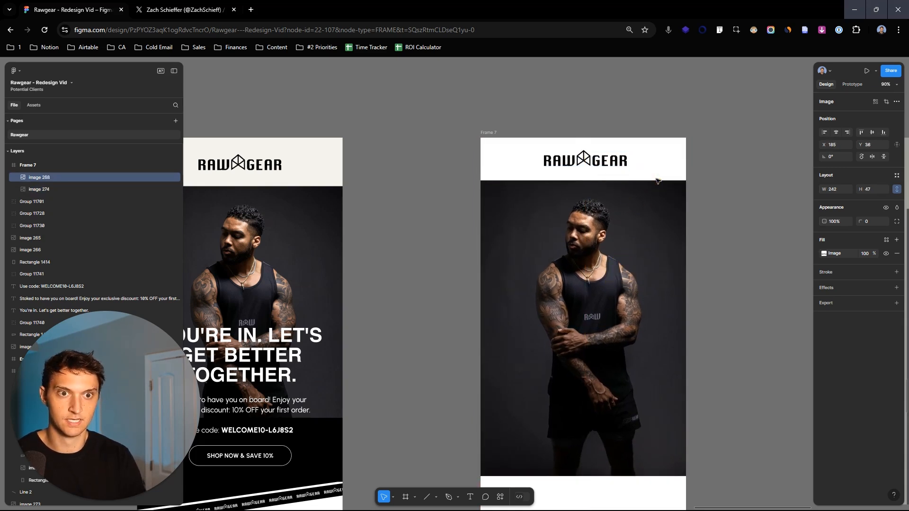
{"action": "left_click_drag", "start_coordinate": [663, 240], "coordinate": [663, 237]}
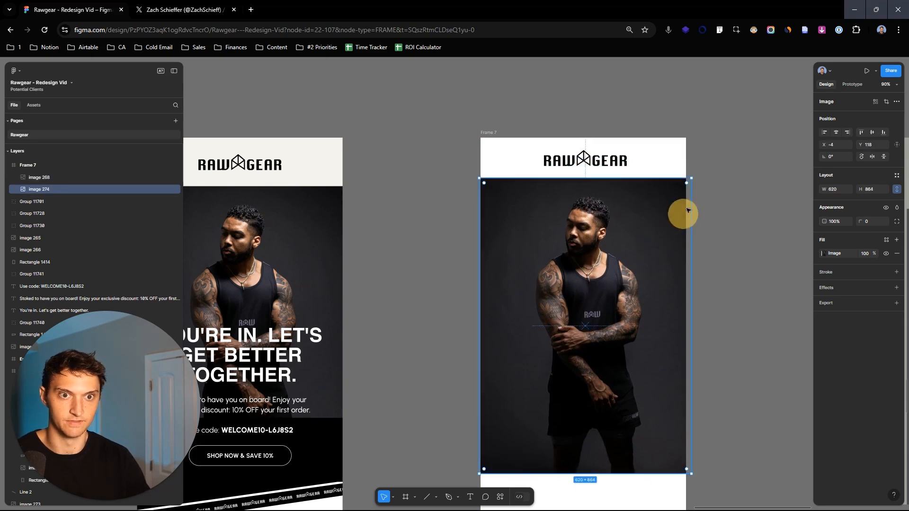
{"action": "left_click", "coordinate": [717, 189]}
- Compare the new frame's hero photo with the finished email and the loose design elements
{"action": "scroll", "coordinate": [767, 296], "scroll_direction": "down", "scroll_amount": 2}
{"action": "scroll", "coordinate": [757, 251], "scroll_direction": "down", "scroll_amount": 3}
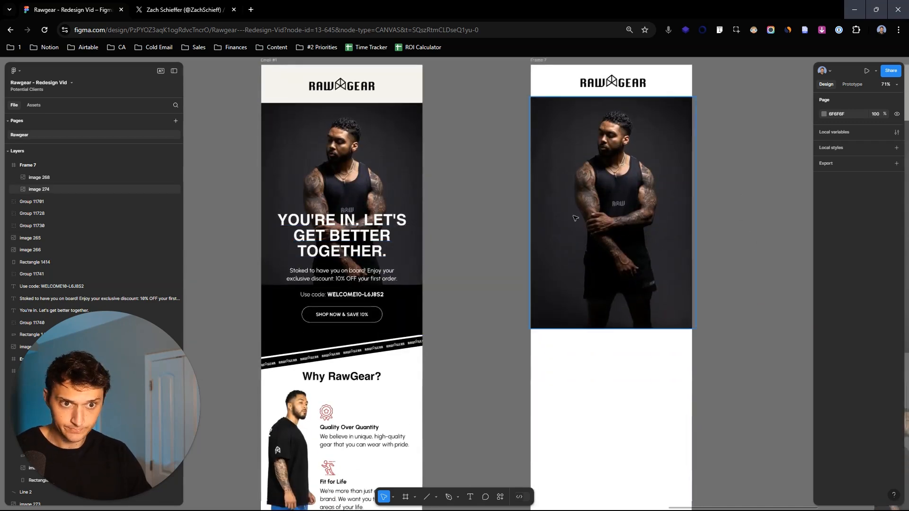
{"action": "scroll", "coordinate": [624, 241], "scroll_direction": "down", "scroll_amount": 5}
{"action": "scroll", "coordinate": [663, 234], "scroll_direction": "up", "scroll_amount": 3}
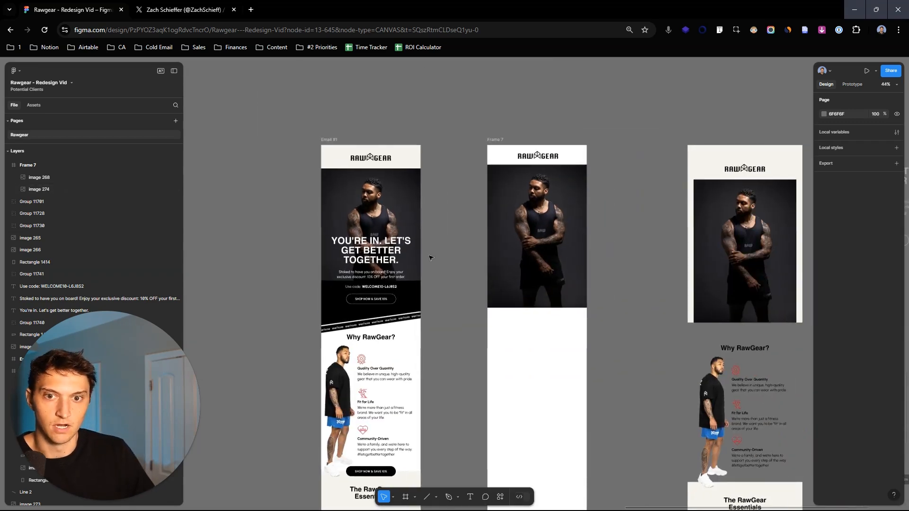
{"action": "scroll", "coordinate": [649, 247], "scroll_direction": "right", "scroll_amount": 1}
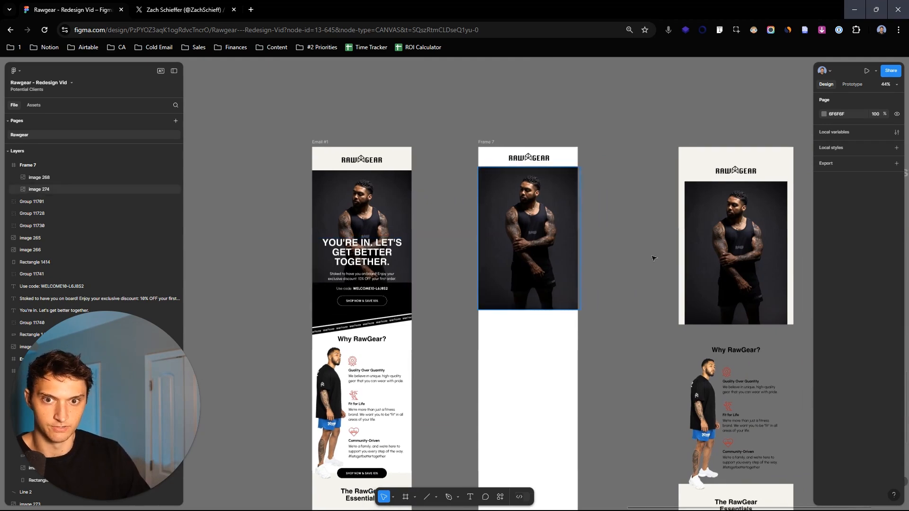
{"action": "scroll", "coordinate": [554, 251], "scroll_direction": "right", "scroll_amount": 5}
{"action": "scroll", "coordinate": [529, 264], "scroll_direction": "left", "scroll_amount": 3}
{"action": "scroll", "coordinate": [655, 246], "scroll_direction": "up", "scroll_amount": 5}
{"action": "scroll", "coordinate": [655, 246], "scroll_direction": "down", "scroll_amount": 4}
{"action": "key", "text": "t"}
{"action": "scroll", "coordinate": [549, 247], "scroll_direction": "up", "scroll_amount": 5}
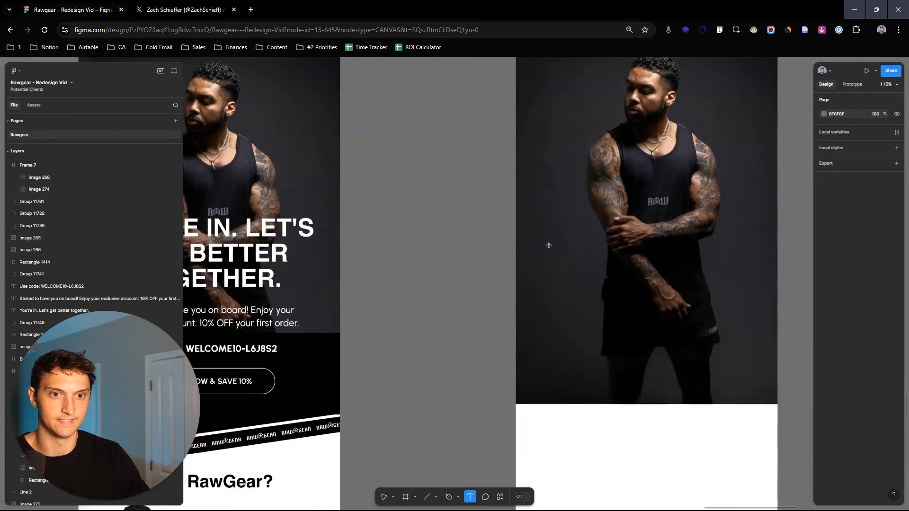
{"action": "left_click_drag", "start_coordinate": [528, 220], "coordinate": [765, 309]}
{"action": "scroll", "coordinate": [794, 237], "scroll_direction": "down", "scroll_amount": 1}
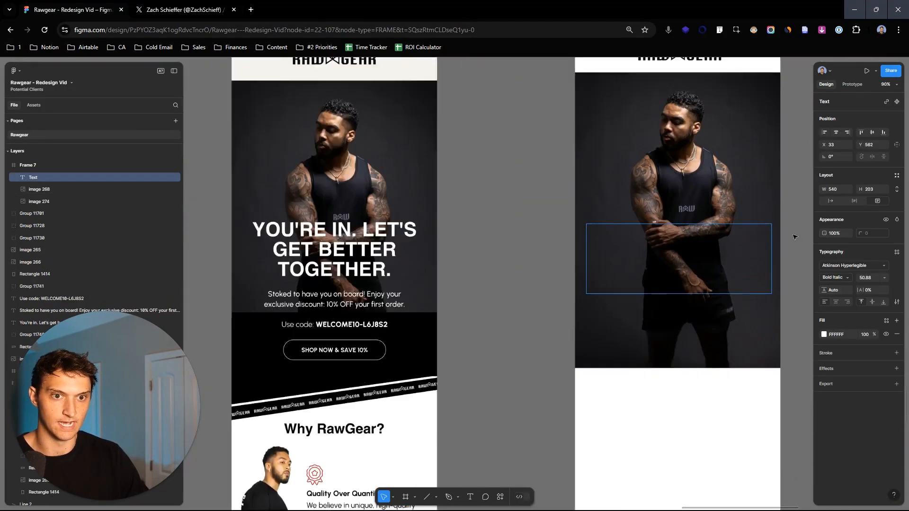
{"action": "scroll", "coordinate": [794, 237], "scroll_direction": "down", "scroll_amount": 3}
{"action": "scroll", "coordinate": [694, 239], "scroll_direction": "right", "scroll_amount": 2}
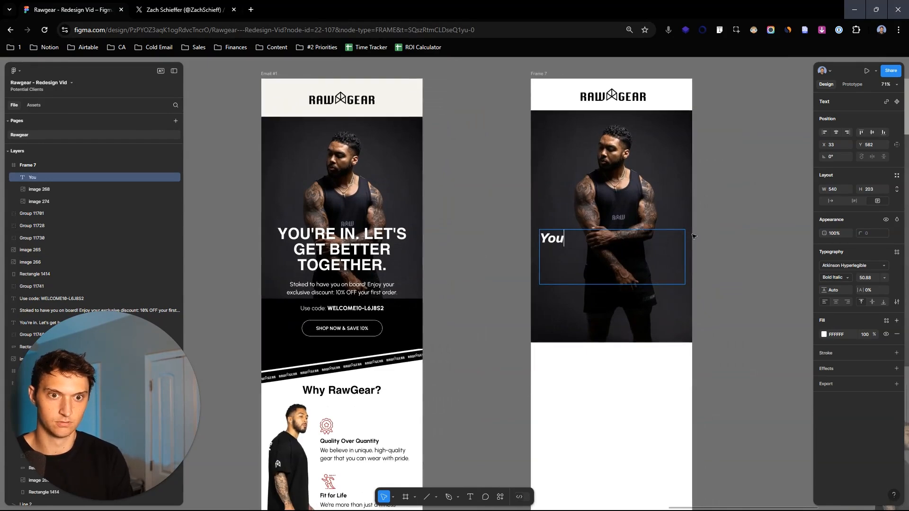
{"action": "key", "text": "BackSpace"}
{"action": "key", "text": "BackSpace"}
{"action": "key", "text": "Caps_Lock"}
{"action": "type", "text": "OU'"}
{"action": "type", "text": "RE iN."}
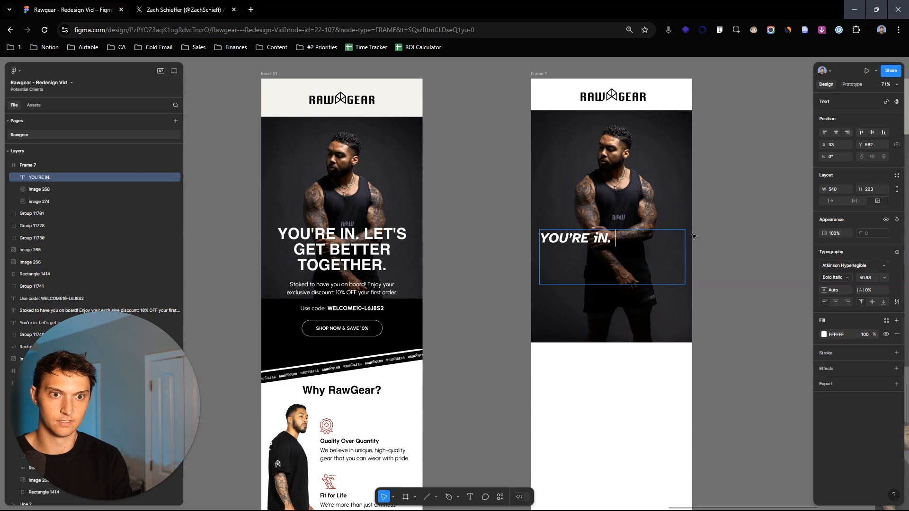
{"action": "key", "text": "Caps_Lock"}
{"action": "type", "text": "IN"}
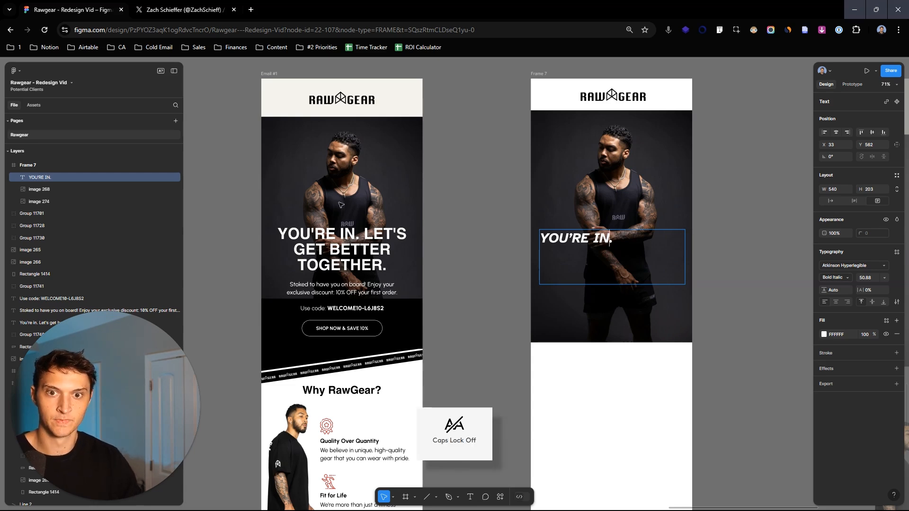
{"action": "left_click_drag", "start_coordinate": [648, 265], "coordinate": [534, 239]}
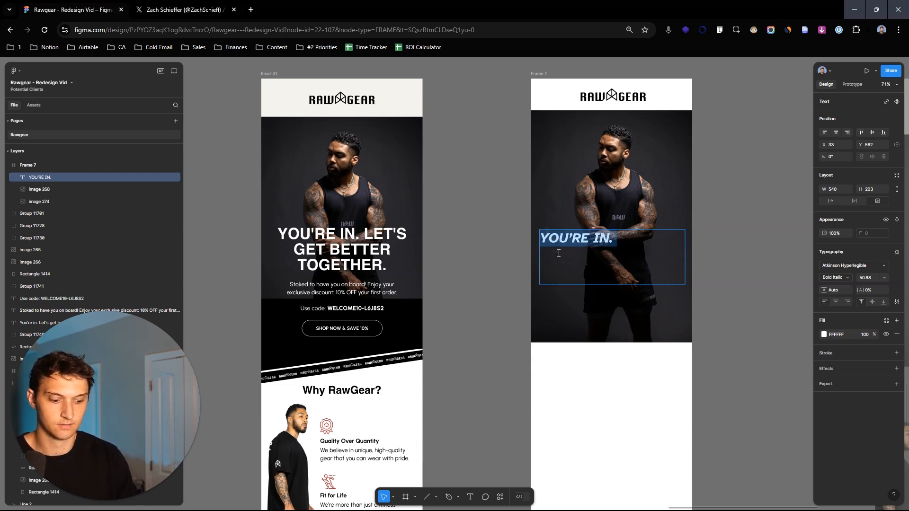
{"action": "key", "text": "BackSpace"}
{"action": "left_click", "coordinate": [725, 244]}
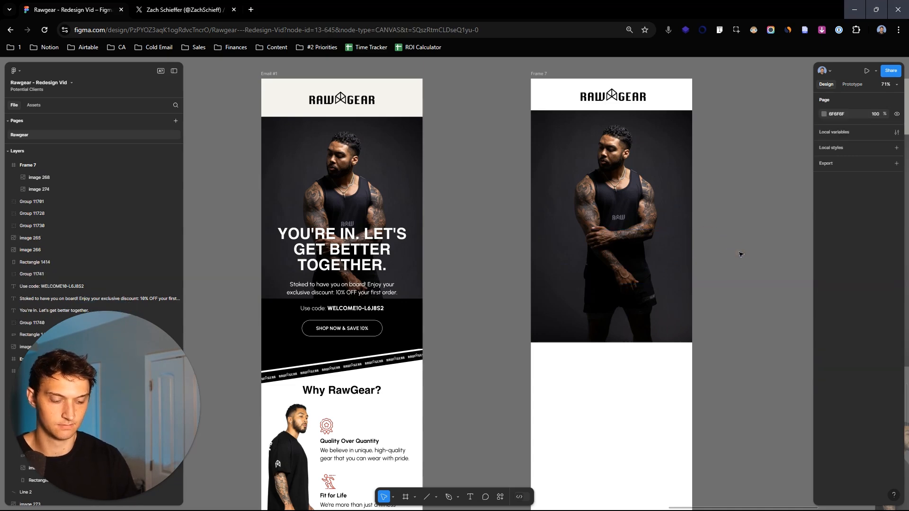
- Move the "YOU'RE IN. LET'S GET BETTER TOGETHER." heading from the loose elements onto the new frame's photo at X 24, Y 550
{"action": "scroll", "coordinate": [738, 270], "scroll_direction": "down", "scroll_amount": 5}
{"action": "scroll", "coordinate": [542, 286], "scroll_direction": "right", "scroll_amount": 4}
{"action": "left_click_drag", "start_coordinate": [649, 224], "coordinate": [373, 284]}
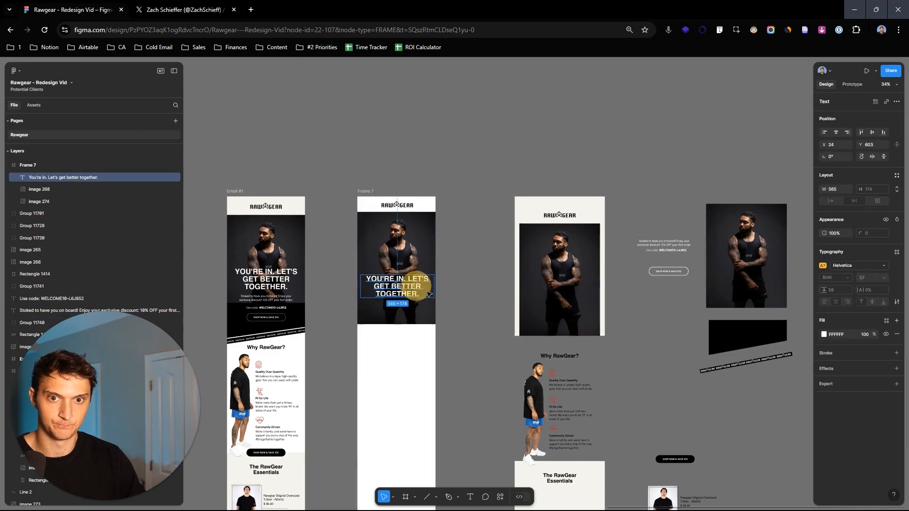
{"action": "scroll", "coordinate": [378, 284], "scroll_direction": "up", "scroll_amount": 5}
{"action": "mouse_move", "coordinate": [648, 264]}
{"action": "left_mouse_down"}
{"action": "mouse_move", "coordinate": [648, 248]}
{"action": "mouse_move", "coordinate": [646, 259]}
{"action": "left_mouse_up"}
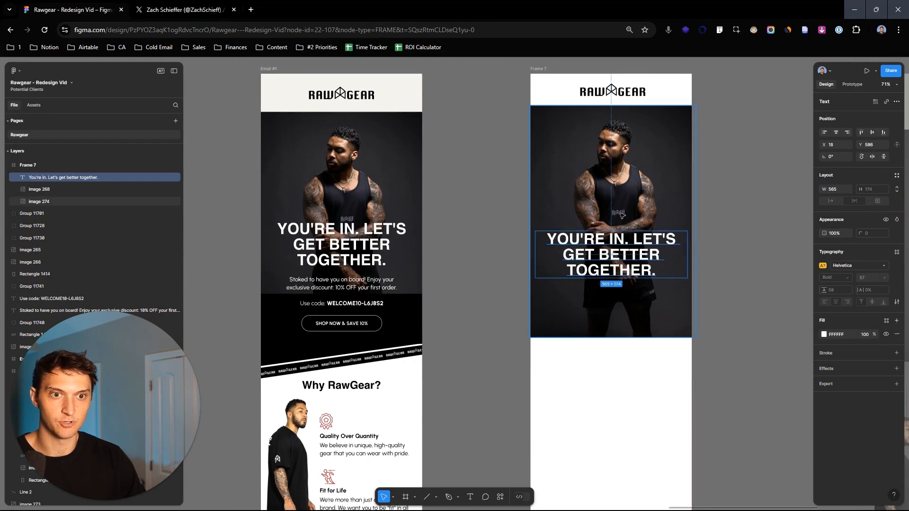
{"action": "scroll", "coordinate": [616, 213], "scroll_direction": "up", "scroll_amount": 5}
{"action": "scroll", "coordinate": [631, 204], "scroll_direction": "down", "scroll_amount": 5}
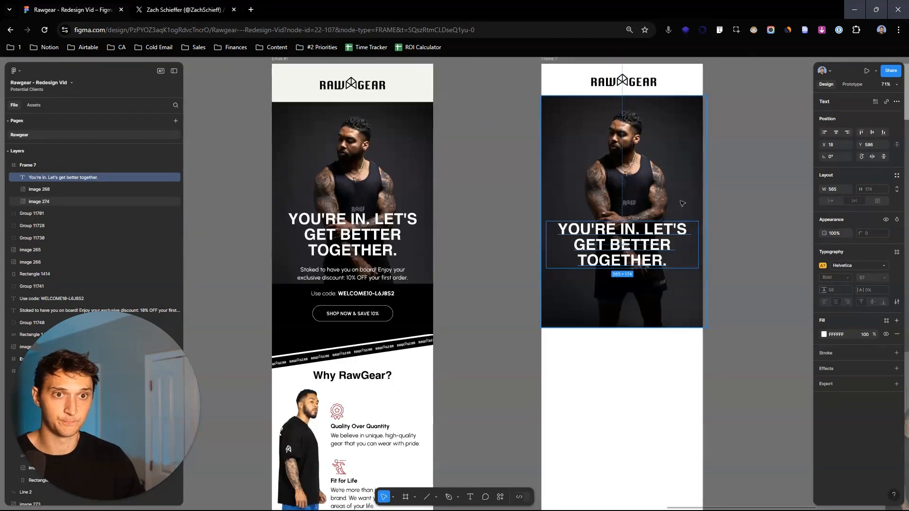
{"action": "mouse_move", "coordinate": [690, 222]}
{"action": "left_mouse_down"}
{"action": "mouse_move", "coordinate": [680, 236]}
{"action": "mouse_move", "coordinate": [673, 226]}
{"action": "left_mouse_up"}
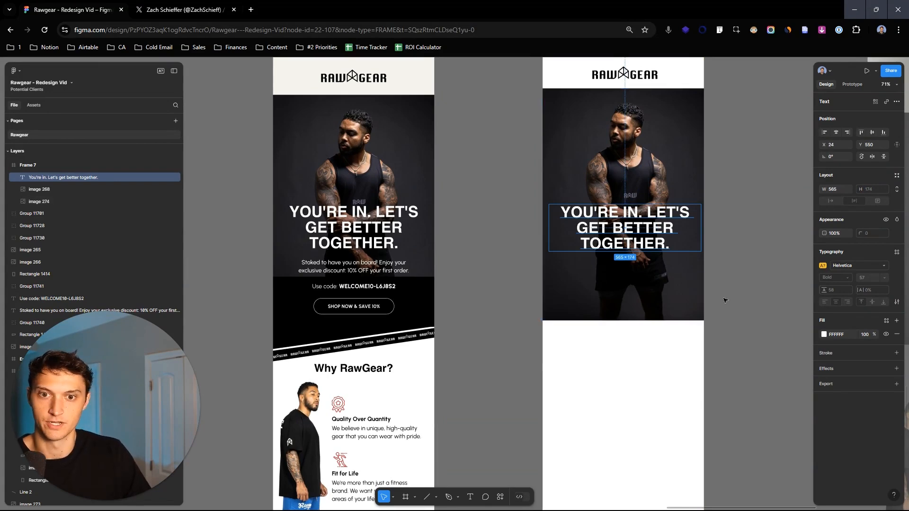
- Move the "Stoked to have you on board!" paragraph from the loose elements to just below the heading at X 85, Y 736
{"action": "scroll", "coordinate": [710, 290], "scroll_direction": "down", "scroll_amount": 1}
{"action": "scroll", "coordinate": [690, 294], "scroll_direction": "down", "scroll_amount": 3}
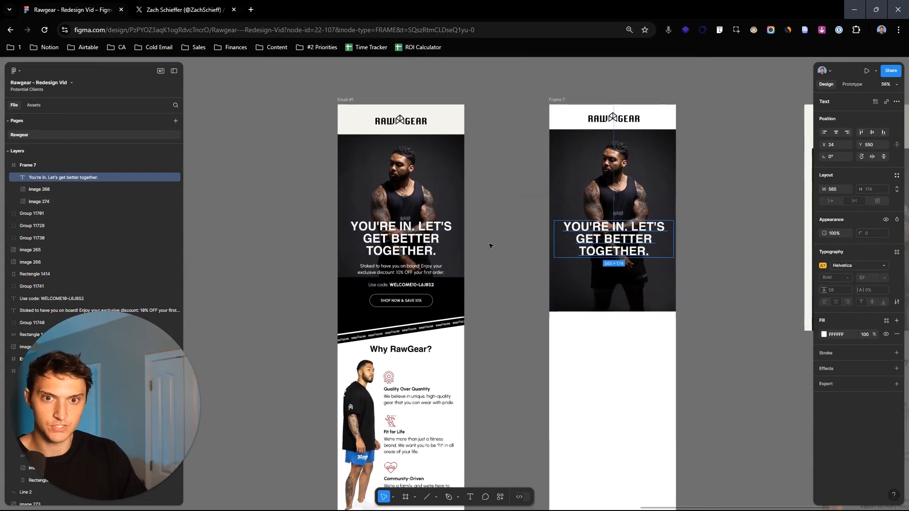
{"action": "scroll", "coordinate": [625, 254], "scroll_direction": "right", "scroll_amount": 3}
{"action": "scroll", "coordinate": [748, 217], "scroll_direction": "down", "scroll_amount": 2}
{"action": "scroll", "coordinate": [743, 210], "scroll_direction": "right", "scroll_amount": 1}
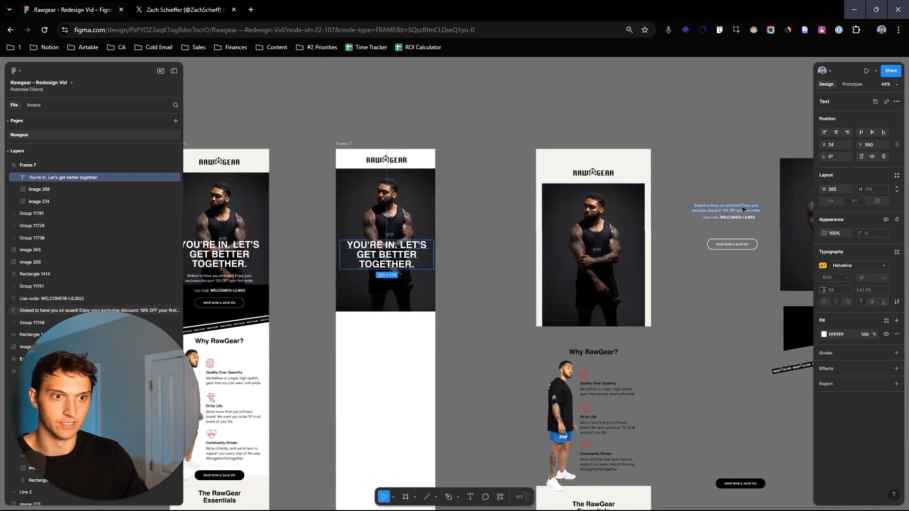
{"action": "left_click", "coordinate": [743, 210]}
{"action": "left_click_drag", "start_coordinate": [770, 208], "coordinate": [419, 274]}
{"action": "scroll", "coordinate": [367, 296], "scroll_direction": "up", "scroll_amount": 3}
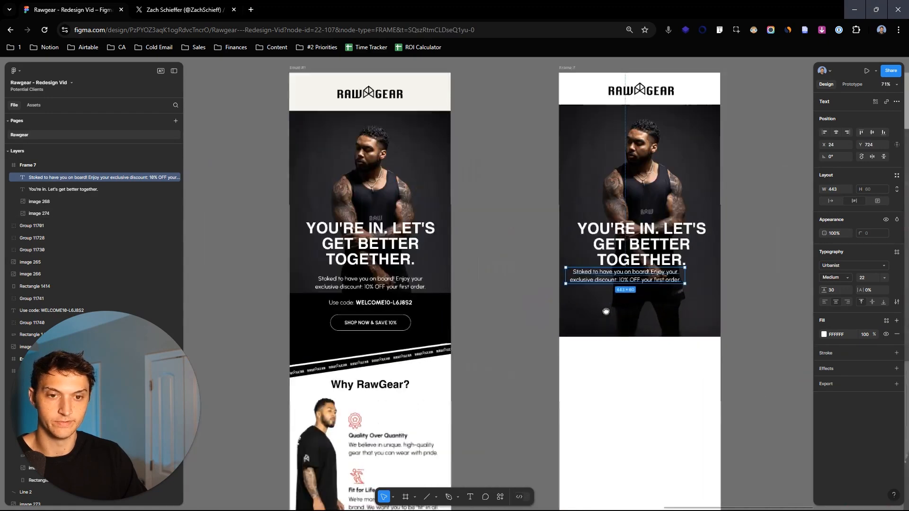
{"action": "scroll", "coordinate": [606, 311], "scroll_direction": "up", "scroll_amount": 5}
{"action": "left_click_drag", "start_coordinate": [680, 251], "coordinate": [711, 257]}
- Make "10% OFF your first order." bold in the paragraph below the heading
{"action": "double_click", "coordinate": [668, 264]}
{"action": "left_click_drag", "start_coordinate": [651, 264], "coordinate": [791, 264]}
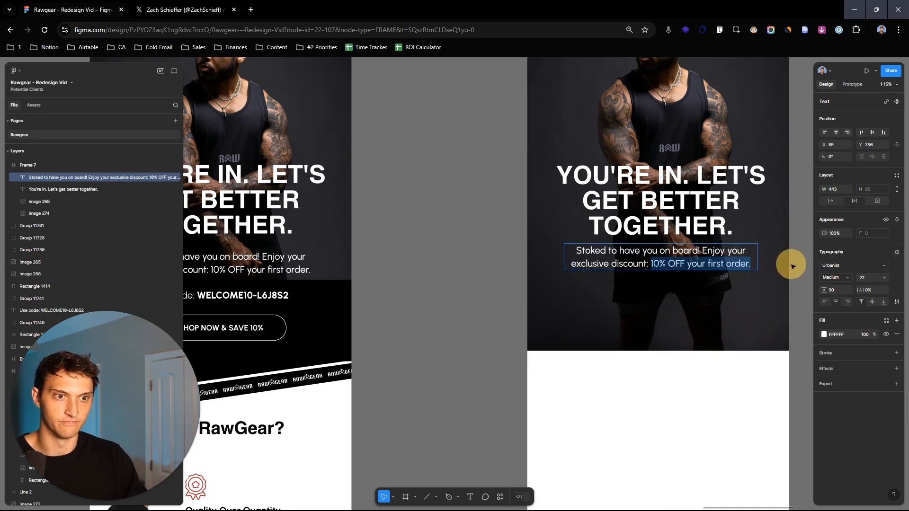
{"action": "key", "text": "ctrl+b"}
{"action": "scroll", "coordinate": [789, 263], "scroll_direction": "down", "scroll_amount": 5}
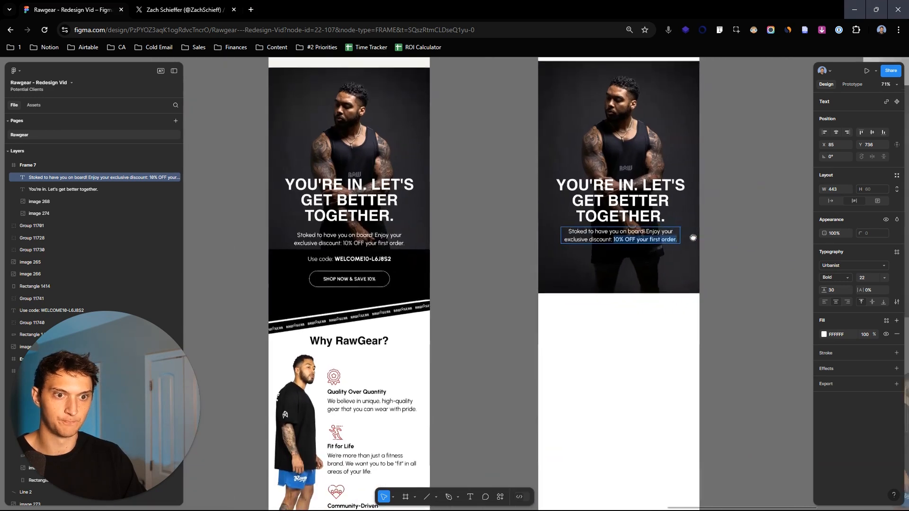
{"action": "left_click_drag", "start_coordinate": [693, 238], "coordinate": [696, 238]}
{"action": "left_click", "coordinate": [724, 239]}
- Move the discount code line from the loose elements to below the new frame's paragraph at X 145, Y 817
{"action": "scroll", "coordinate": [736, 255], "scroll_direction": "down", "scroll_amount": 2}
{"action": "left_click_drag", "start_coordinate": [751, 243], "coordinate": [506, 256]}
{"action": "left_click_drag", "start_coordinate": [724, 202], "coordinate": [652, 283]}
{"action": "scroll", "coordinate": [685, 289], "scroll_direction": "up", "scroll_amount": 3}
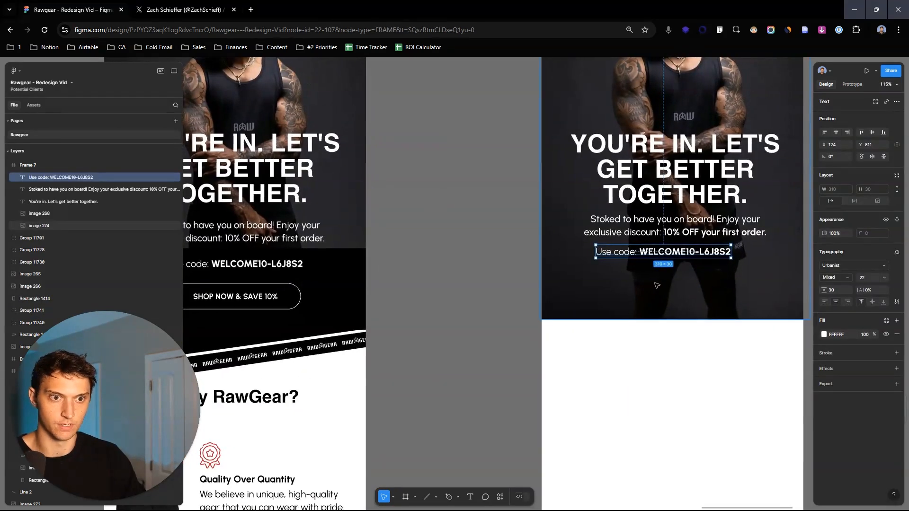
{"action": "left_click_drag", "start_coordinate": [708, 255], "coordinate": [717, 258]}
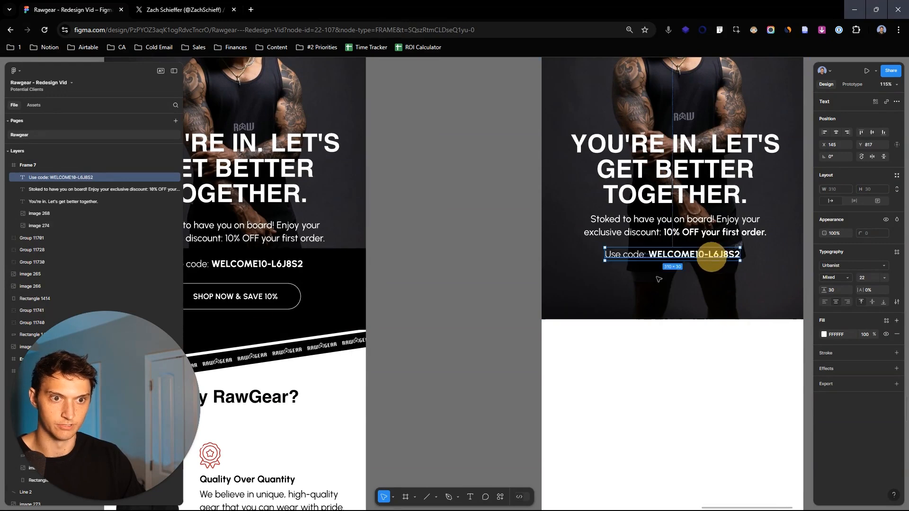
- Move the loose slanted black shape to the empty canvas beside the new frame at X -3390, Y 3650
{"action": "scroll", "coordinate": [363, 292], "scroll_direction": "down", "scroll_amount": 3}
{"action": "left_click_drag", "start_coordinate": [439, 228], "coordinate": [197, 222]}
{"action": "left_click_drag", "start_coordinate": [668, 227], "coordinate": [518, 239]}
{"action": "left_click", "coordinate": [682, 332]}
{"action": "left_click_drag", "start_coordinate": [683, 332], "coordinate": [680, 305]}
{"action": "left_click_drag", "start_coordinate": [588, 305], "coordinate": [608, 352]}
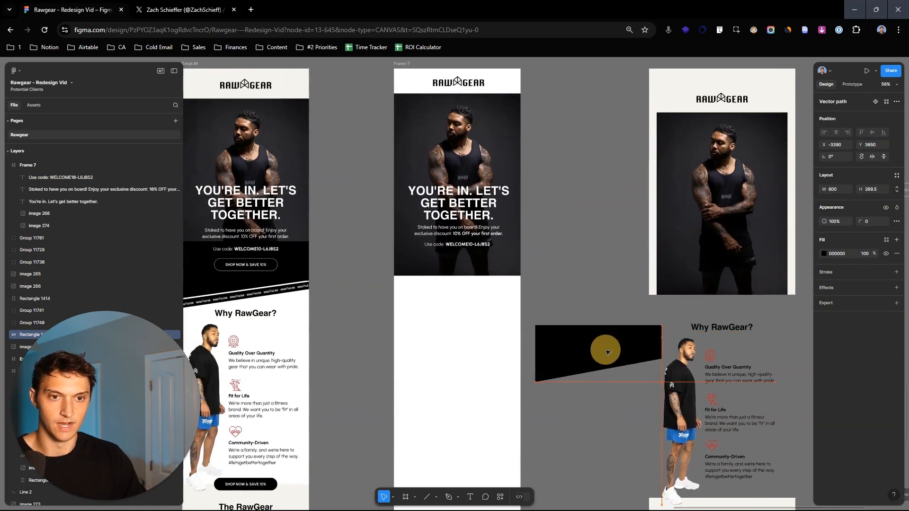
- Draw a rectangle about 604 × 176 across the new frame's width over the photo's lower edge at X -4, Y 870
{"action": "scroll", "coordinate": [620, 251], "scroll_direction": "up", "scroll_amount": 1}
{"action": "left_click_drag", "start_coordinate": [595, 258], "coordinate": [709, 221]}
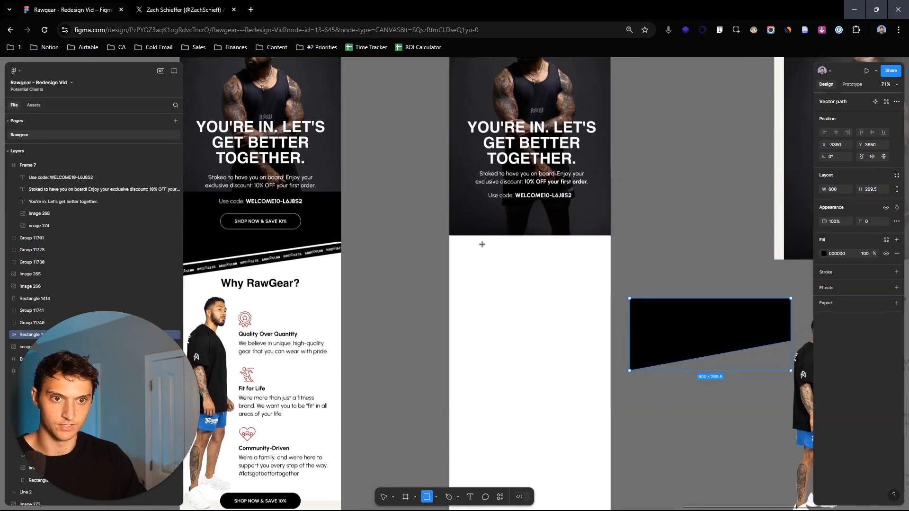
{"action": "left_click_drag", "start_coordinate": [450, 205], "coordinate": [610, 253]}
{"action": "left_click_drag", "start_coordinate": [448, 221], "coordinate": [447, 221]}
- Fill the new rectangle with the black (000000) sampled from the loose slanted shape
{"action": "left_click", "coordinate": [823, 254]}
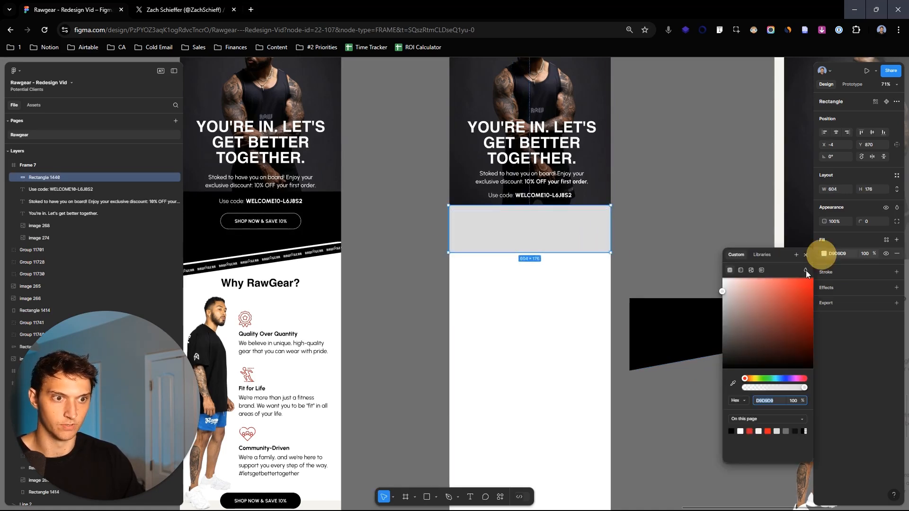
{"action": "left_click", "coordinate": [667, 263]}
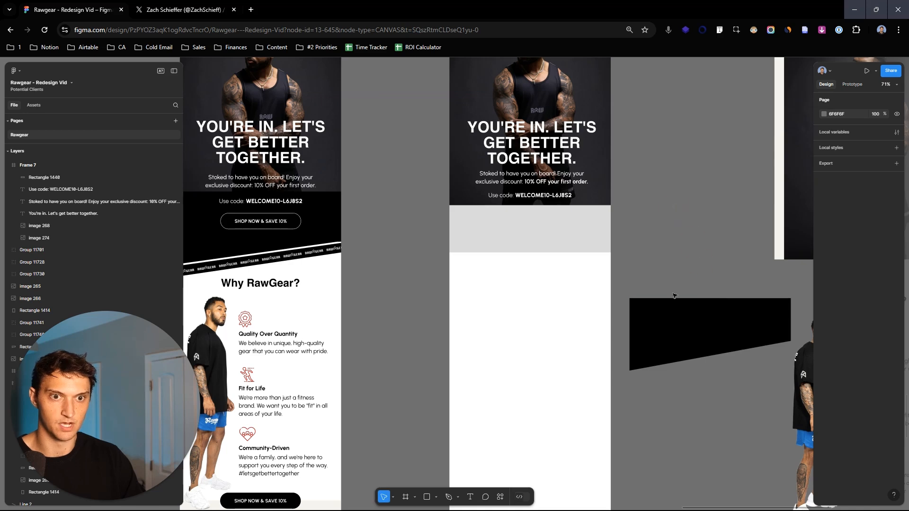
{"action": "left_click", "coordinate": [562, 249]}
{"action": "key", "text": "i"}
{"action": "left_click", "coordinate": [673, 311]}
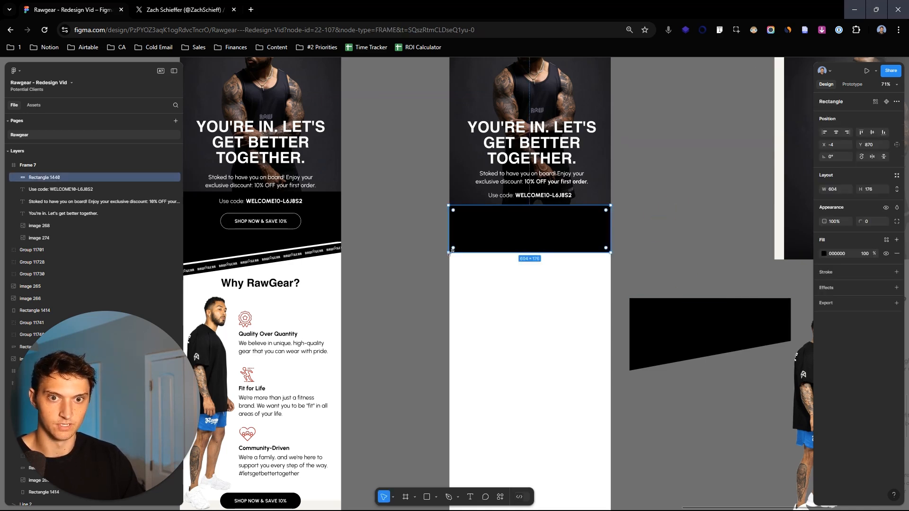
{"action": "left_click", "coordinate": [665, 259]}
{"action": "left_click_drag", "start_coordinate": [665, 259], "coordinate": [694, 253]}
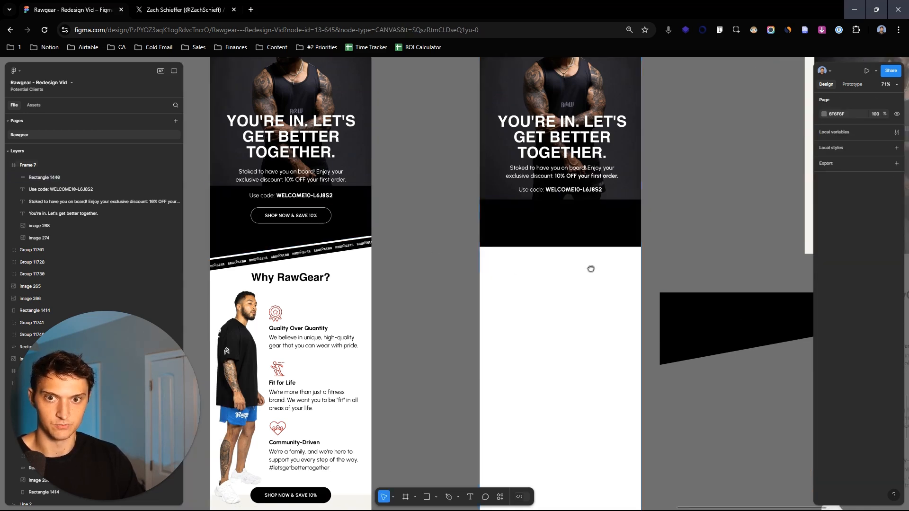
- Slant the black rectangle's bottom edge by pulling its lower-left corner straight down to Y 1142.5
{"action": "left_click_drag", "start_coordinate": [573, 263], "coordinate": [629, 275]}
{"action": "scroll", "coordinate": [628, 275], "scroll_direction": "up", "scroll_amount": 1}
{"action": "double_click", "coordinate": [541, 238]}
{"action": "left_click", "coordinate": [508, 252]}
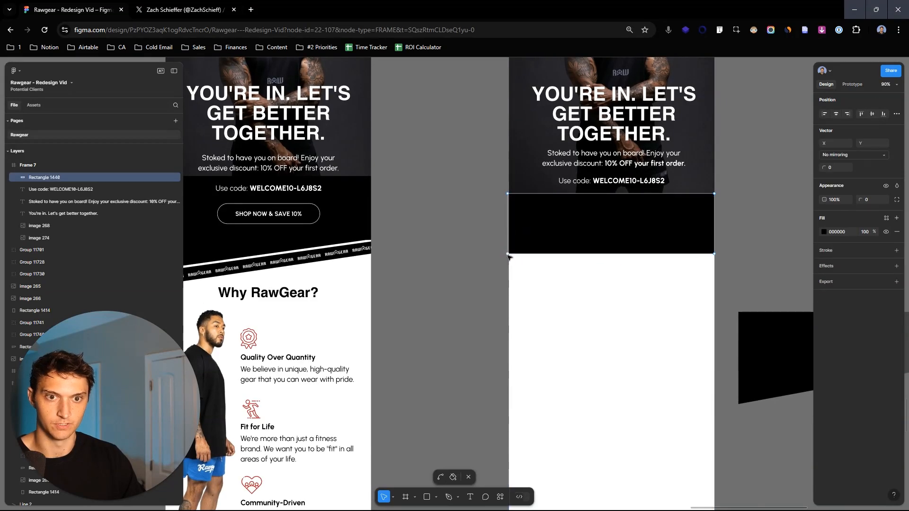
{"action": "key", "text": "Caps_Lock"}
{"action": "key", "text": "Caps_Lock"}
{"action": "left_click_drag", "start_coordinate": [507, 255], "coordinate": [510, 287]}
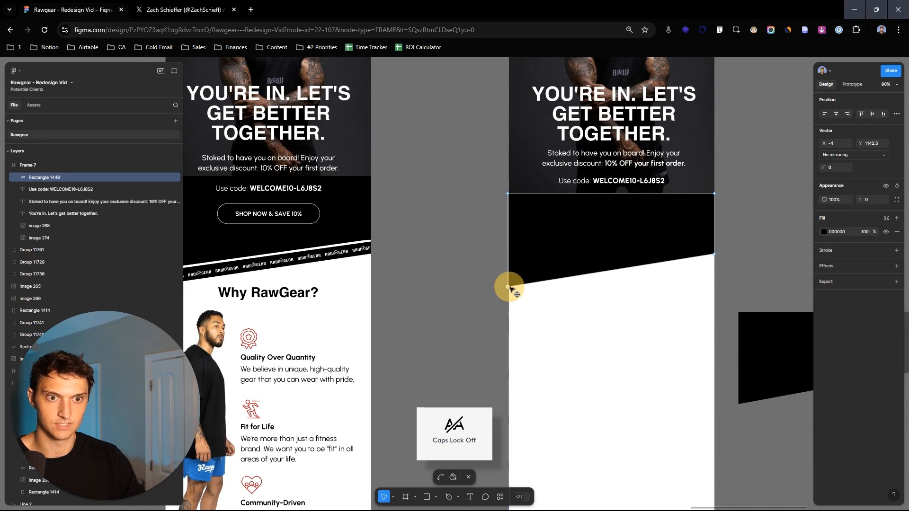
{"action": "left_click", "coordinate": [734, 215]}
{"action": "key", "text": "Escape"}
{"action": "key", "text": "Escape"}
{"action": "left_click_drag", "start_coordinate": [764, 164], "coordinate": [773, 193]}
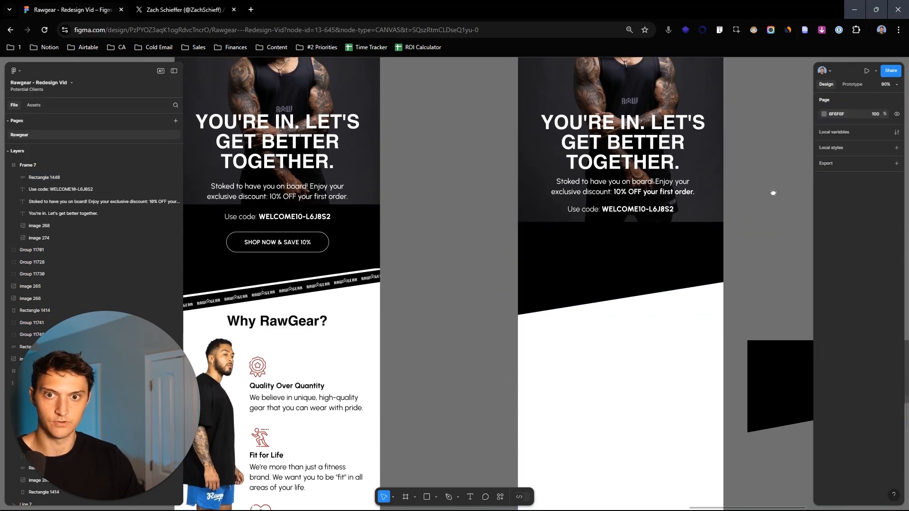
- Raise the slanted black shape to X -2, Y 808 and layer it behind the text but above the hero photo
{"action": "left_click_drag", "start_coordinate": [681, 240], "coordinate": [684, 229]}
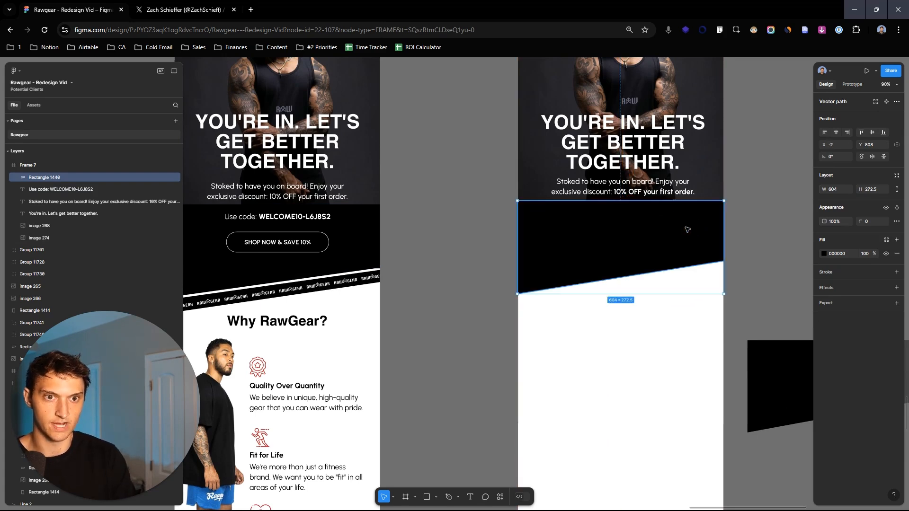
{"action": "key", "text": "ctrl+shift+bracketleft"}
{"action": "left_click", "coordinate": [708, 156]}
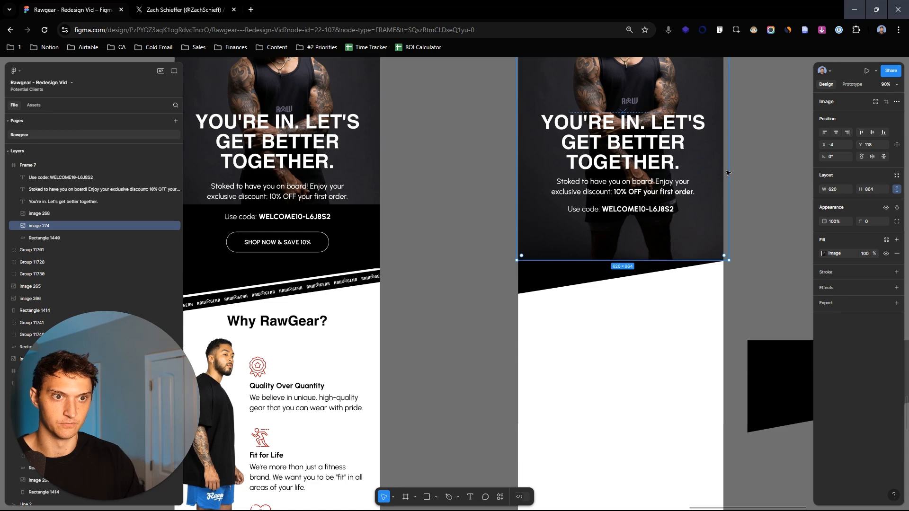
{"action": "key", "text": "ctrl+bracketleft"}
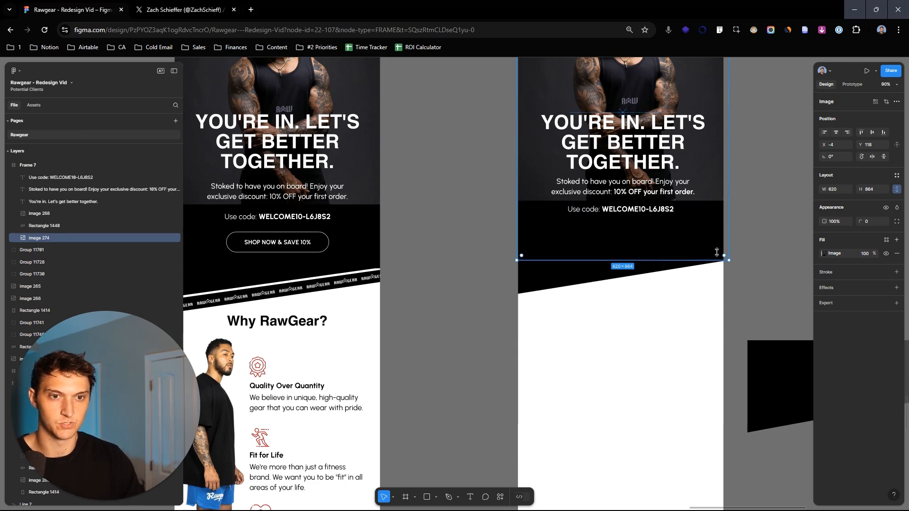
- Nudge the discount code line down to Y 827 on the black shape
{"action": "left_click", "coordinate": [670, 211]}
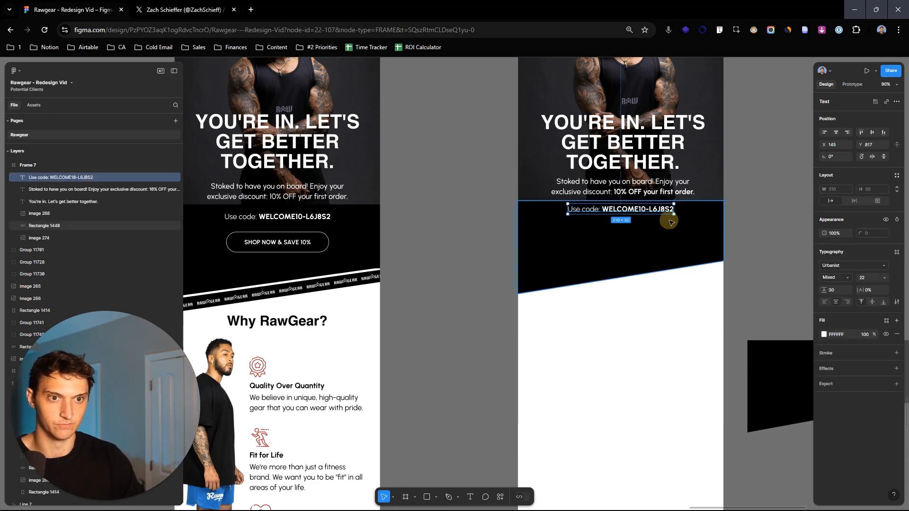
{"action": "key", "text": "shift+Down"}
{"action": "key", "text": "shift+Down"}
{"action": "key", "text": "shift+Up"}
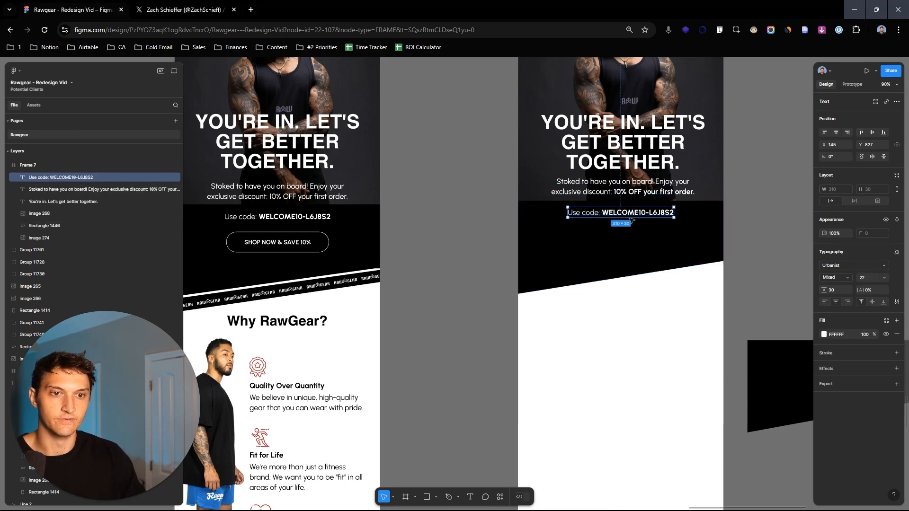
- Draw a 300 × 63 rectangle above the loose "SHOP NOW & SAVE 10%" button and set its corner radius to 82
{"action": "scroll", "coordinate": [721, 227], "scroll_direction": "down", "scroll_amount": 3, "text": "ctrl"}
{"action": "scroll", "coordinate": [721, 227], "scroll_direction": "right", "scroll_amount": 4}
{"action": "scroll", "coordinate": [721, 227], "scroll_direction": "down", "scroll_amount": 3, "text": "ctrl"}
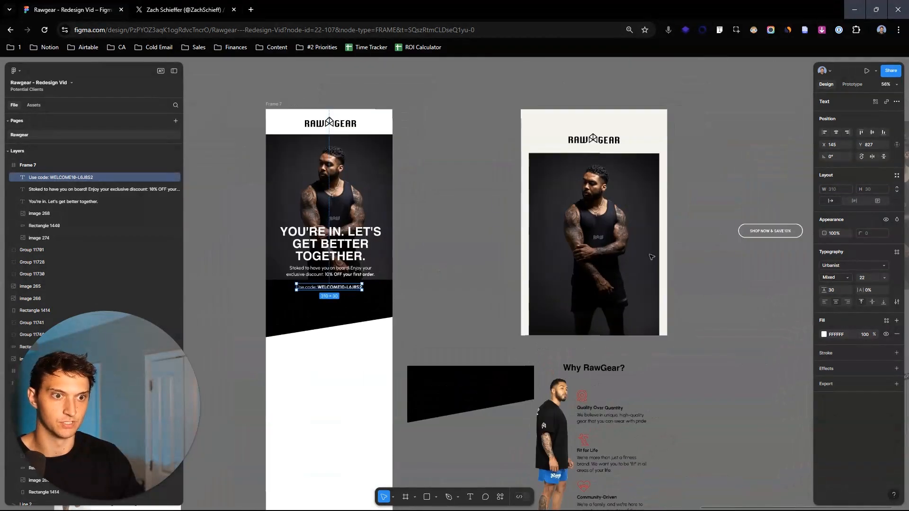
{"action": "scroll", "coordinate": [721, 205], "scroll_direction": "right", "scroll_amount": 4}
{"action": "left_click", "coordinate": [674, 233]}
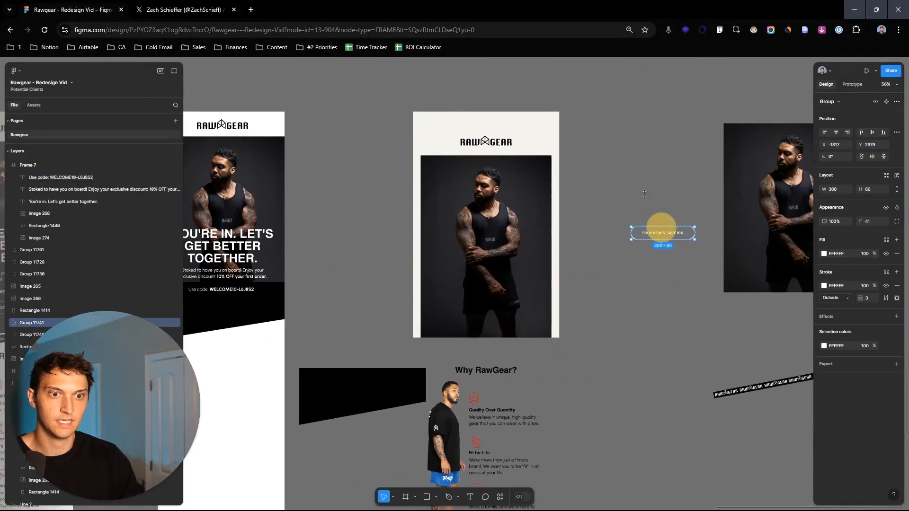
{"action": "left_click", "coordinate": [639, 203]}
{"action": "scroll", "coordinate": [696, 197], "scroll_direction": "up", "scroll_amount": 3}
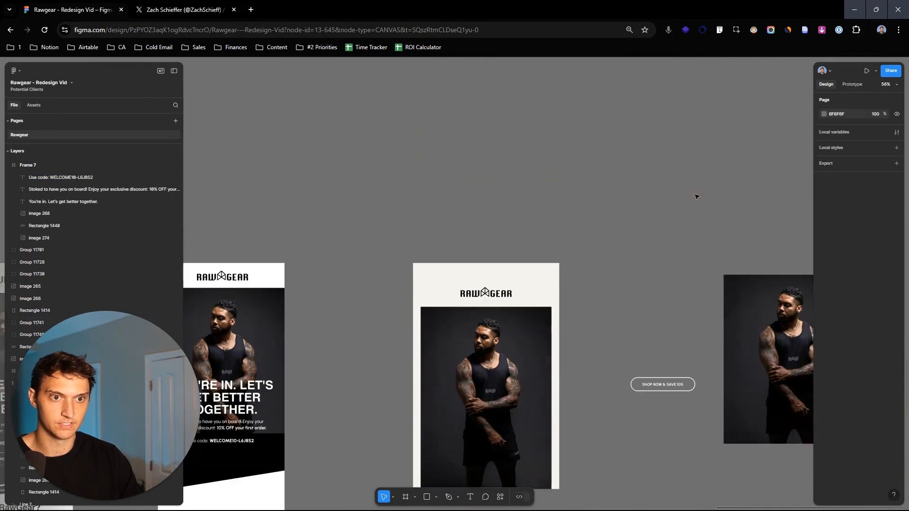
{"action": "scroll", "coordinate": [627, 286], "scroll_direction": "up", "scroll_amount": 5, "text": "ctrl"}
{"action": "left_click_drag", "start_coordinate": [613, 266], "coordinate": [605, 279]}
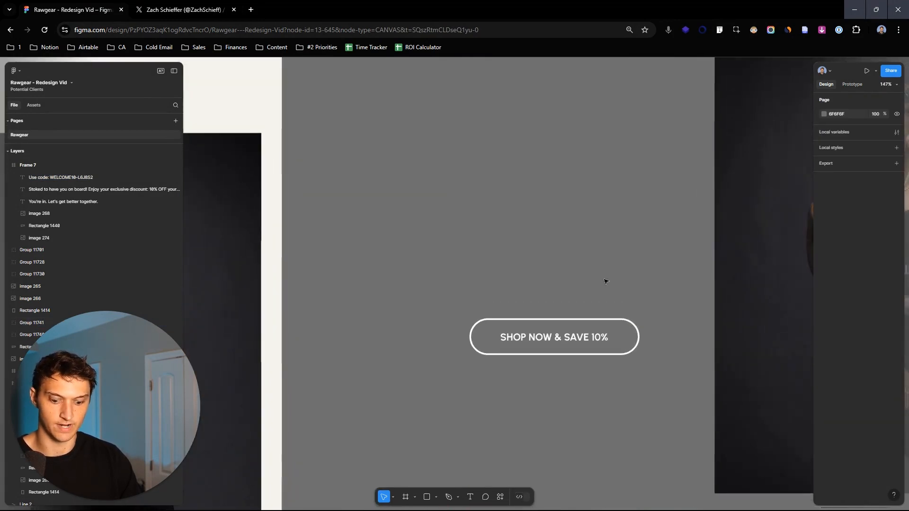
{"action": "mouse_move", "coordinate": [466, 246]}
{"action": "left_mouse_down"}
{"action": "mouse_move", "coordinate": [615, 279]}
{"action": "mouse_move", "coordinate": [645, 275]}
{"action": "mouse_move", "coordinate": [638, 282]}
{"action": "left_mouse_up"}
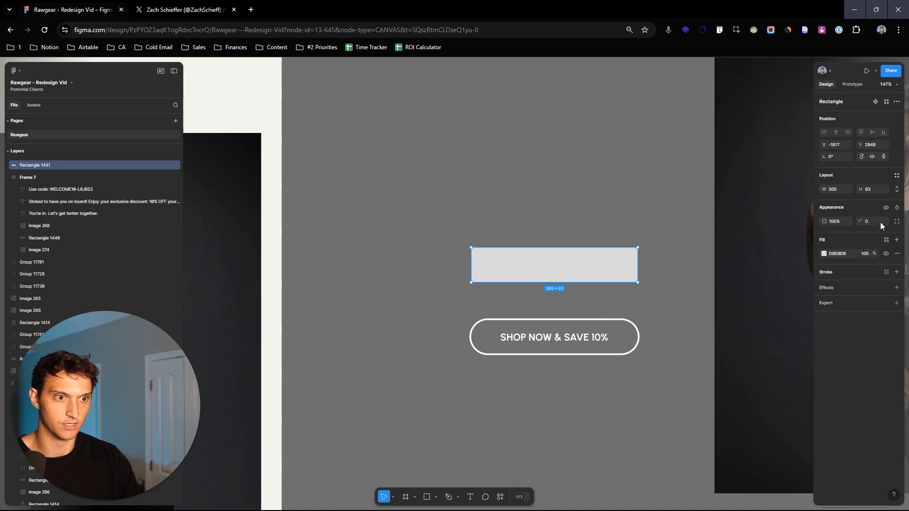
{"action": "left_click_drag", "start_coordinate": [862, 222], "coordinate": [506, 290]}
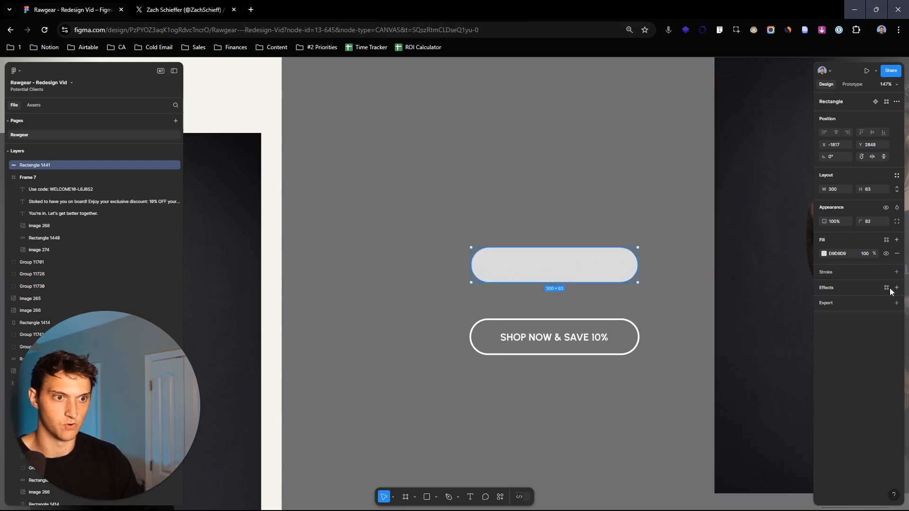
- Give the rounded rectangle a white (FFFFFF) outside stroke of weight 2 and remove its fill
{"action": "left_click", "coordinate": [896, 273]}
{"action": "left_click", "coordinate": [841, 306]}
{"action": "left_click", "coordinate": [825, 286]}
{"action": "left_click_drag", "start_coordinate": [765, 349], "coordinate": [641, 234]}
{"action": "left_click_drag", "start_coordinate": [863, 298], "coordinate": [454, 283]}
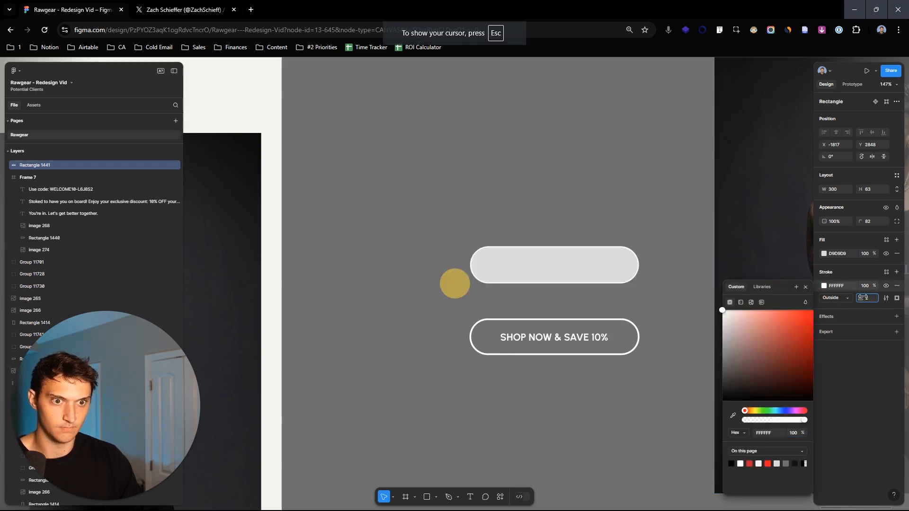
{"action": "left_click", "coordinate": [897, 254]}
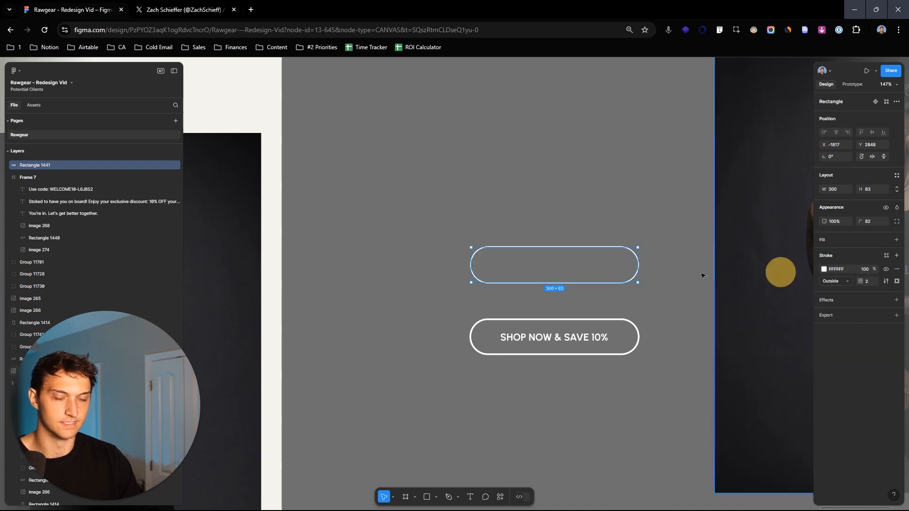
{"action": "left_click", "coordinate": [652, 313]}
- Try a bold size 18 placeholder label inside the new button outline, then delete it
{"action": "left_click", "coordinate": [599, 342]}
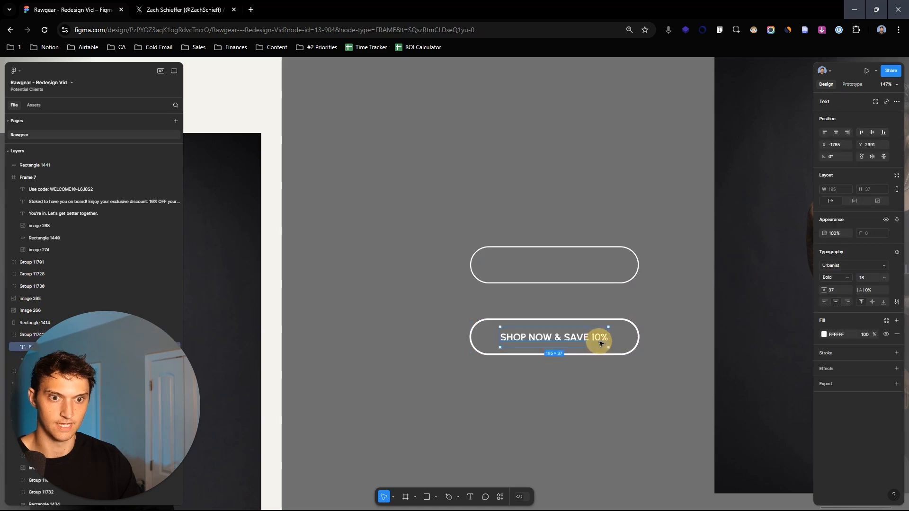
{"action": "left_click", "coordinate": [514, 219]}
{"action": "key", "text": "t"}
{"action": "scroll", "coordinate": [533, 265], "scroll_direction": "up", "scroll_amount": 3}
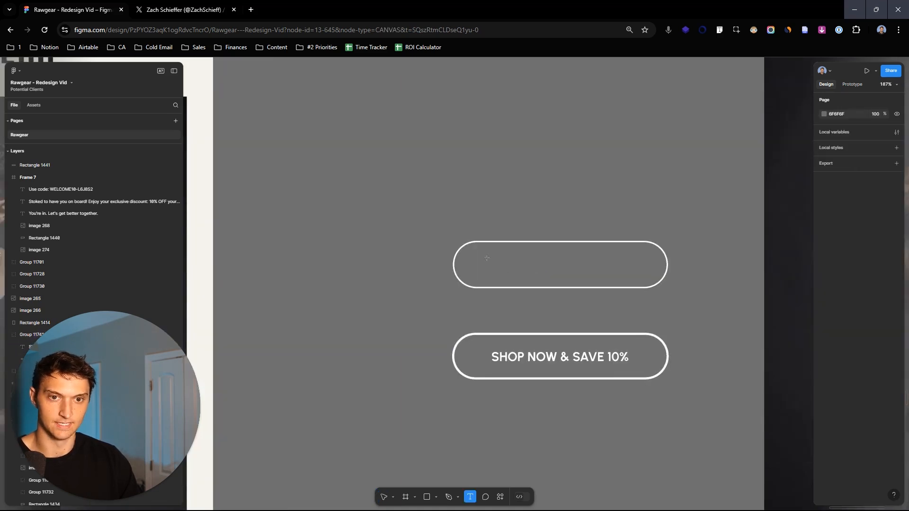
{"action": "left_click_drag", "start_coordinate": [479, 256], "coordinate": [646, 275]}
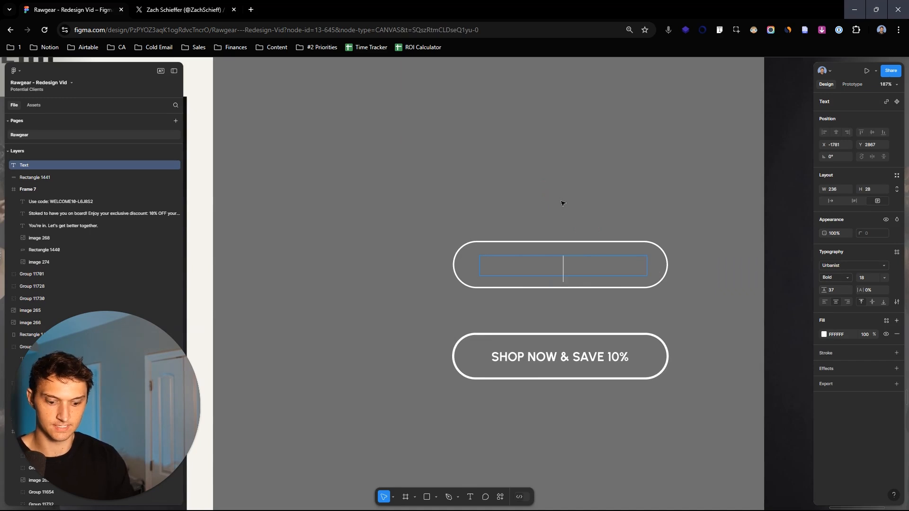
{"action": "key", "text": "Escape"}
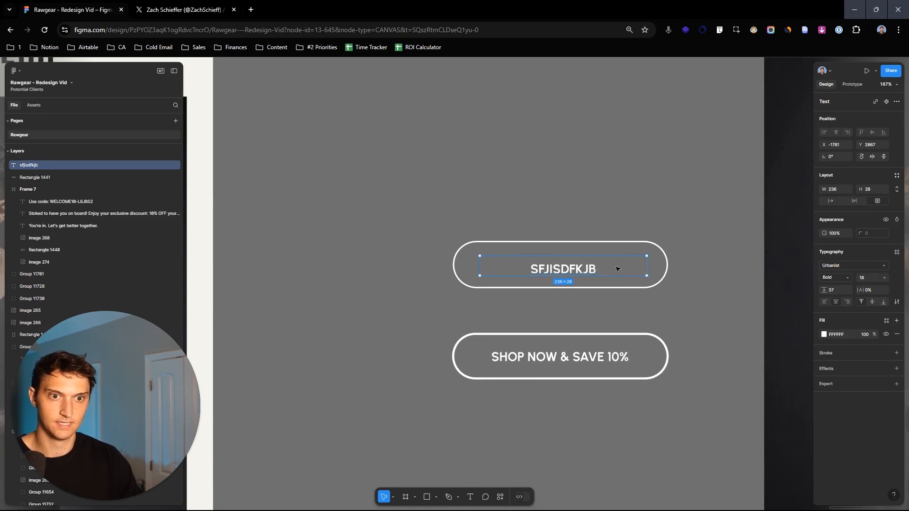
{"action": "key", "text": "Delete"}
- Move the "SHOP NOW & SAVE 10%" label into the new outline, ungroup the old button and delete its outline
{"action": "left_click_drag", "start_coordinate": [592, 355], "coordinate": [573, 268]}
{"action": "left_click_drag", "start_coordinate": [441, 216], "coordinate": [676, 325]}
{"action": "left_click_drag", "start_coordinate": [700, 425], "coordinate": [481, 326]}
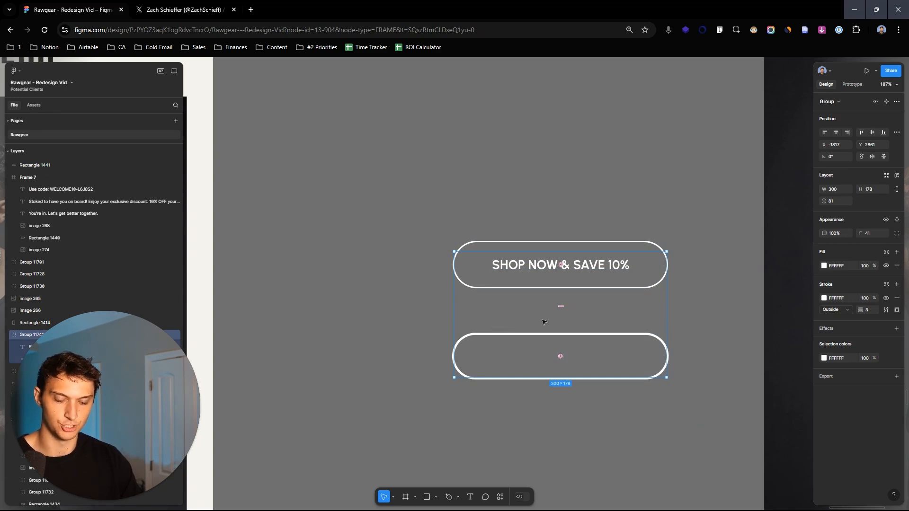
{"action": "key", "text": "ctrl+shift+g"}
{"action": "left_click", "coordinate": [418, 227]}
{"action": "left_click_drag", "start_coordinate": [440, 327], "coordinate": [737, 443]}
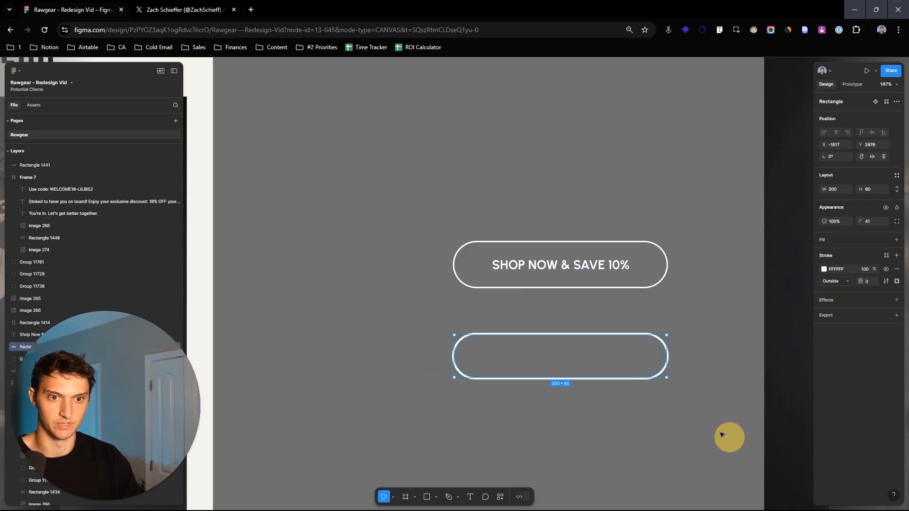
{"action": "key", "text": "Delete"}
- Align the button label and outline on their horizontal and vertical centers and group them
{"action": "left_click_drag", "start_coordinate": [633, 300], "coordinate": [492, 191]}
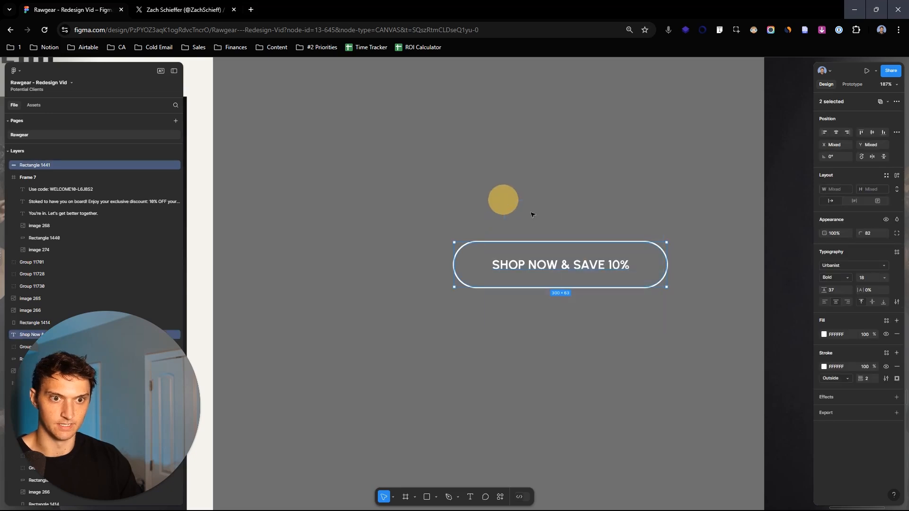
{"action": "left_click", "coordinate": [836, 133]}
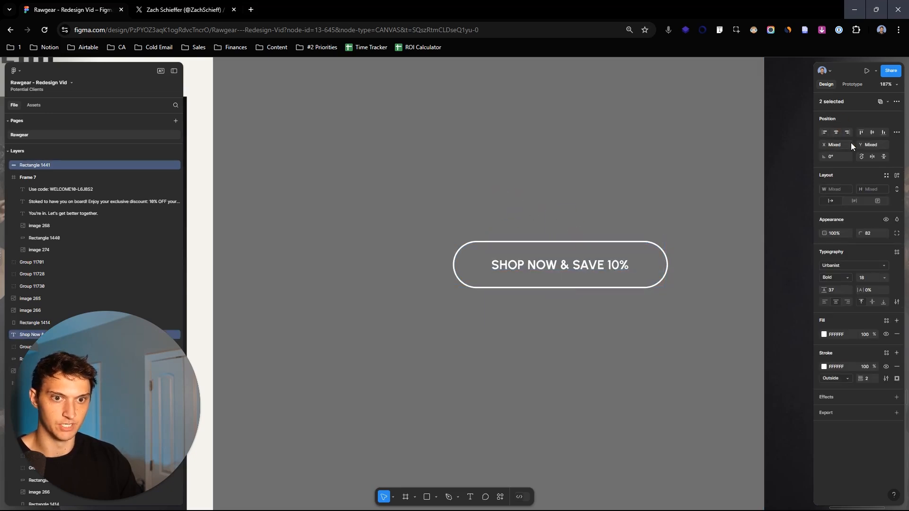
{"action": "left_click", "coordinate": [874, 132]}
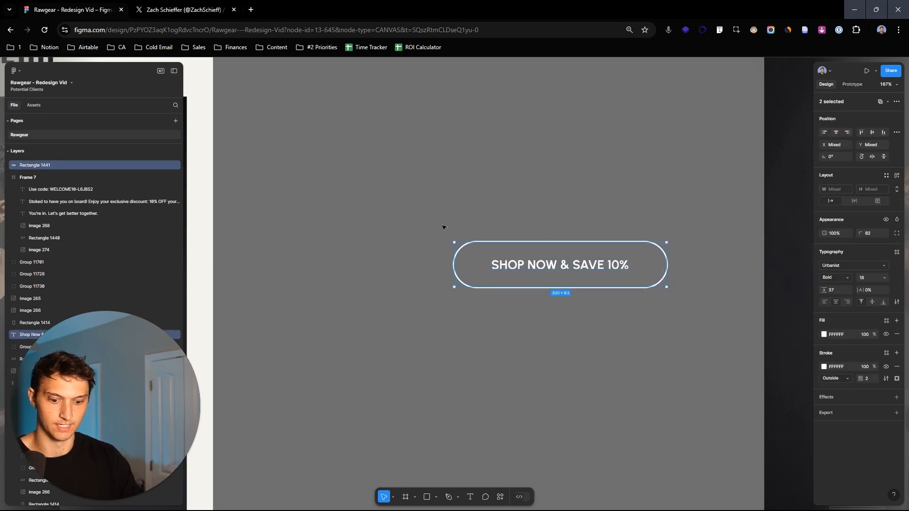
{"action": "key", "text": "ctrl+g"}
- Move the grouped shop button below the discount code line in the new frame, centre it horizontally and raise it closer to the code
{"action": "scroll", "coordinate": [597, 211], "scroll_direction": "down", "scroll_amount": 5}
{"action": "left_click_drag", "start_coordinate": [513, 207], "coordinate": [713, 355]}
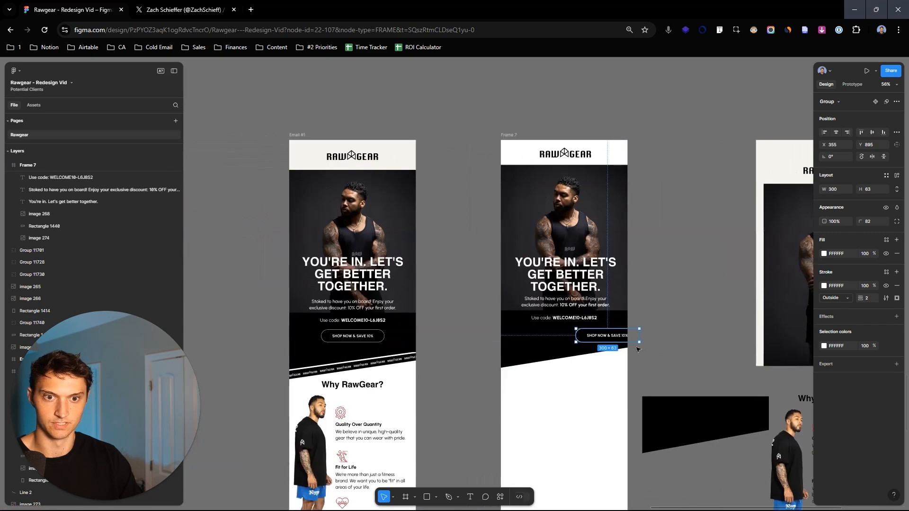
{"action": "left_click_drag", "start_coordinate": [611, 358], "coordinate": [674, 324]}
{"action": "scroll", "coordinate": [675, 329], "scroll_direction": "up", "scroll_amount": 2}
{"action": "left_click_drag", "start_coordinate": [692, 285], "coordinate": [570, 282]}
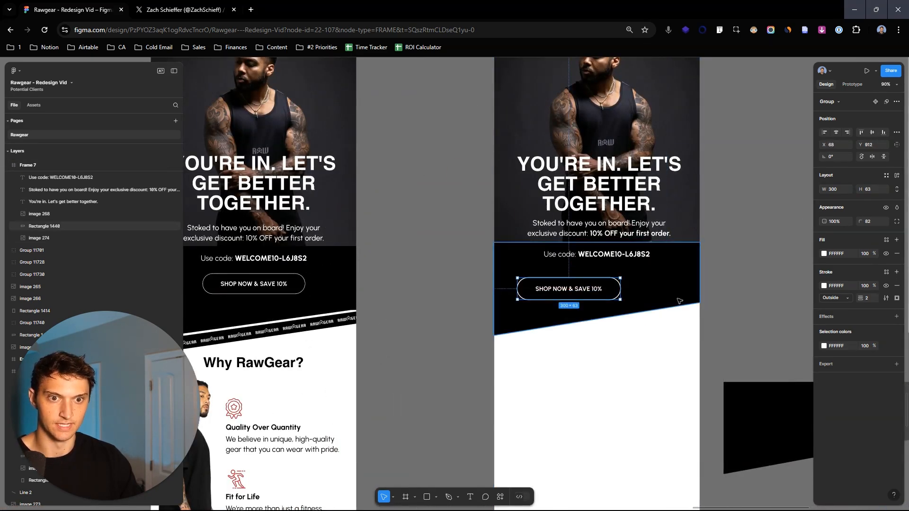
{"action": "left_click", "coordinate": [836, 133]}
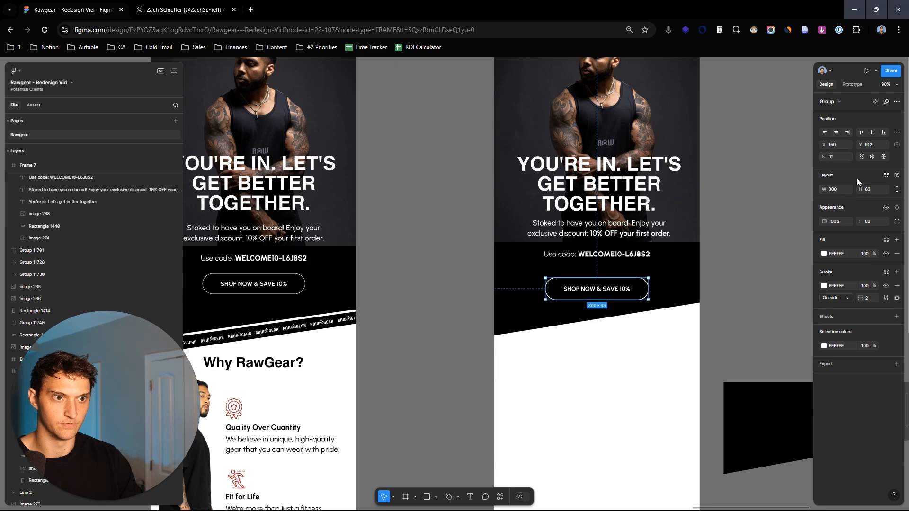
{"action": "left_click_drag", "start_coordinate": [860, 144], "coordinate": [835, 143]}
- Compare the new frame with the finished email and examine the slanted RawGear logo strip above the "Why RawGear?" section
{"action": "left_click", "coordinate": [674, 294]}
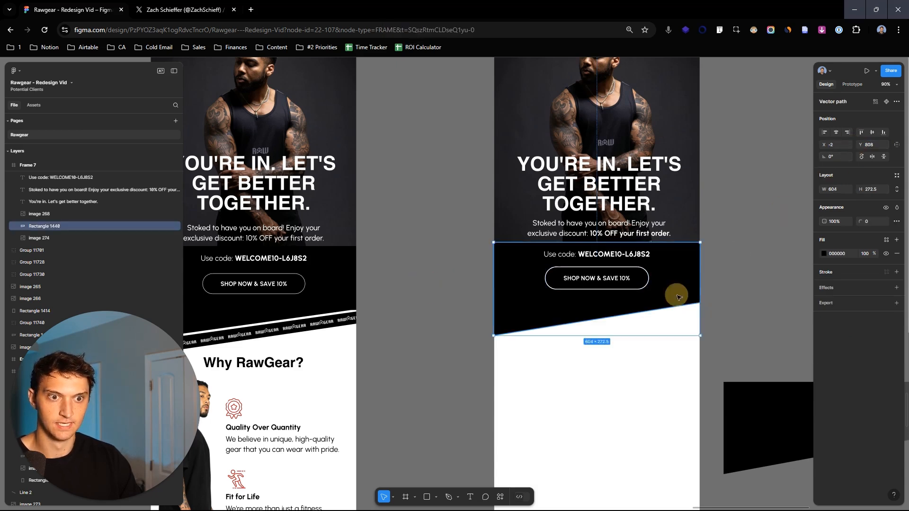
{"action": "left_click_drag", "start_coordinate": [691, 297], "coordinate": [759, 274]}
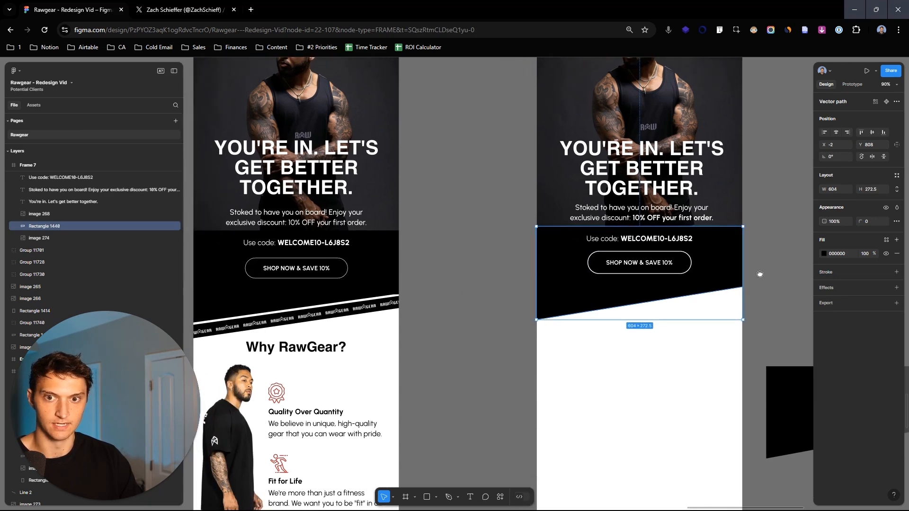
{"action": "scroll", "coordinate": [762, 276], "scroll_direction": "down", "scroll_amount": 2}
{"action": "left_click", "coordinate": [762, 266]}
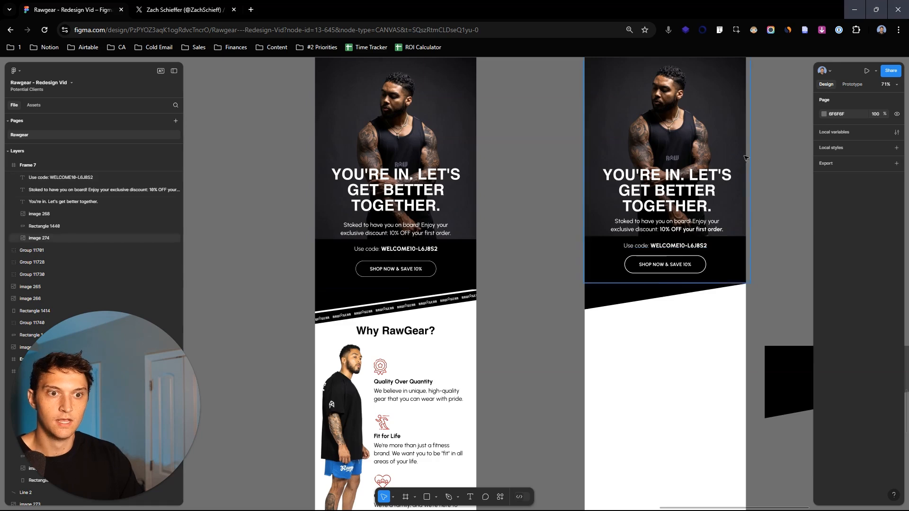
{"action": "left_click_drag", "start_coordinate": [739, 154], "coordinate": [736, 226]}
{"action": "scroll", "coordinate": [730, 201], "scroll_direction": "down", "scroll_amount": 2}
{"action": "scroll", "coordinate": [457, 293], "scroll_direction": "up", "scroll_amount": 6}
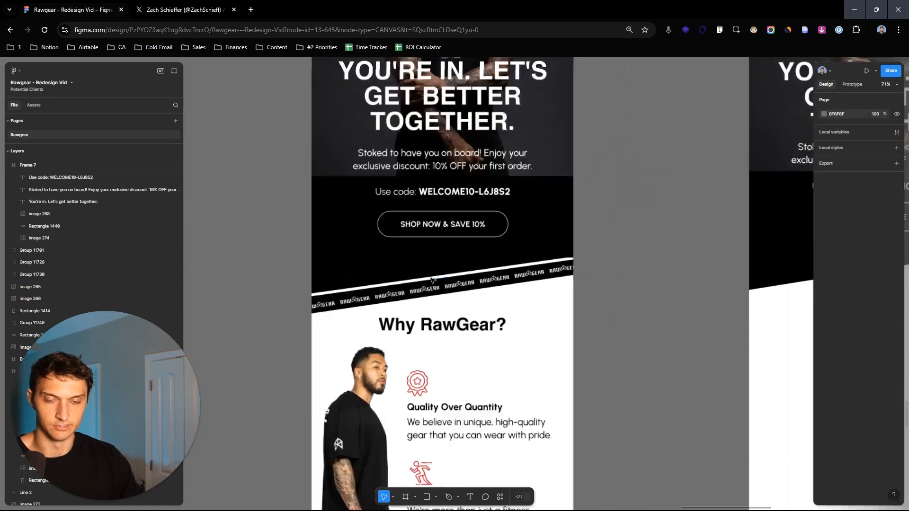
{"action": "scroll", "coordinate": [516, 266], "scroll_direction": "down", "scroll_amount": 3}
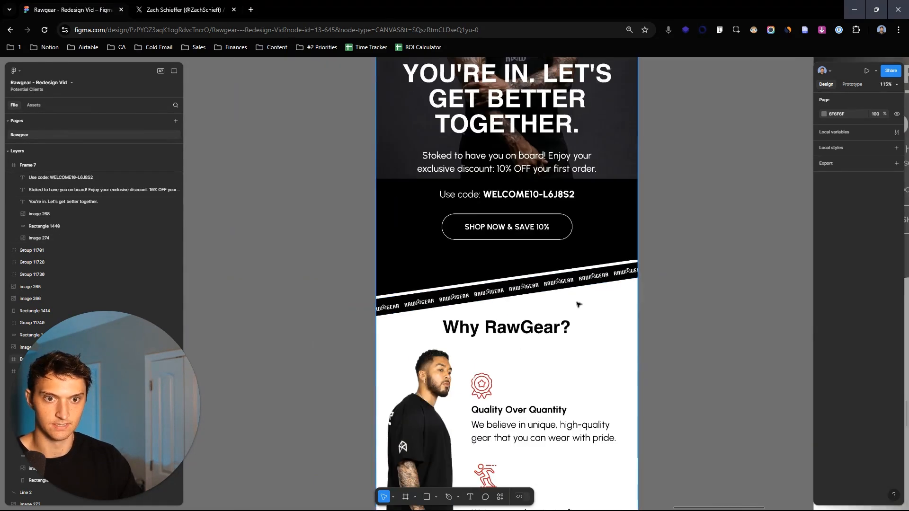
{"action": "scroll", "coordinate": [736, 258], "scroll_direction": "down", "scroll_amount": 1}
{"action": "left_click_drag", "start_coordinate": [738, 258], "coordinate": [661, 265]}
{"action": "scroll", "coordinate": [627, 266], "scroll_direction": "down", "scroll_amount": 1}
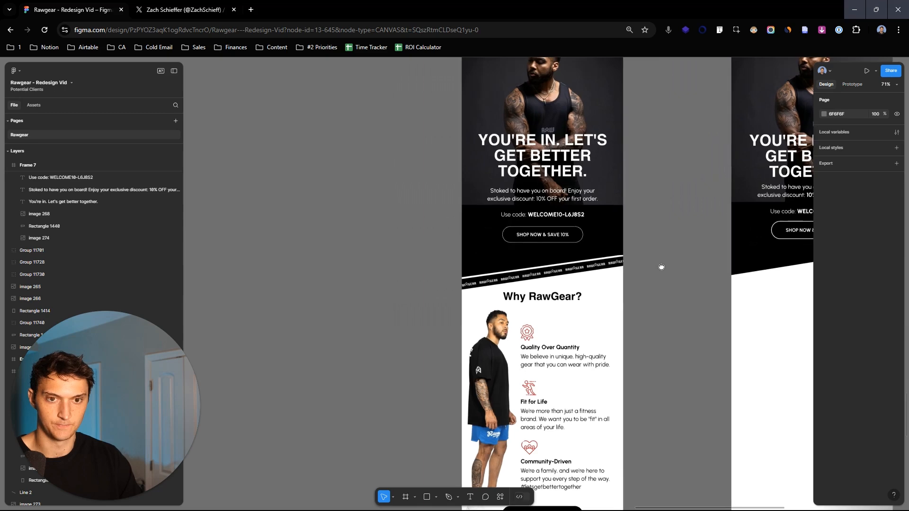
- Draw a 742 × 45 rectangle on the canvas beside the finished email and fill it with black (000000) sampled from the email
{"action": "scroll", "coordinate": [373, 294], "scroll_direction": "up", "scroll_amount": 1}
{"action": "key", "text": "r"}
{"action": "left_click_drag", "start_coordinate": [210, 236], "coordinate": [465, 252]}
{"action": "key", "text": "i"}
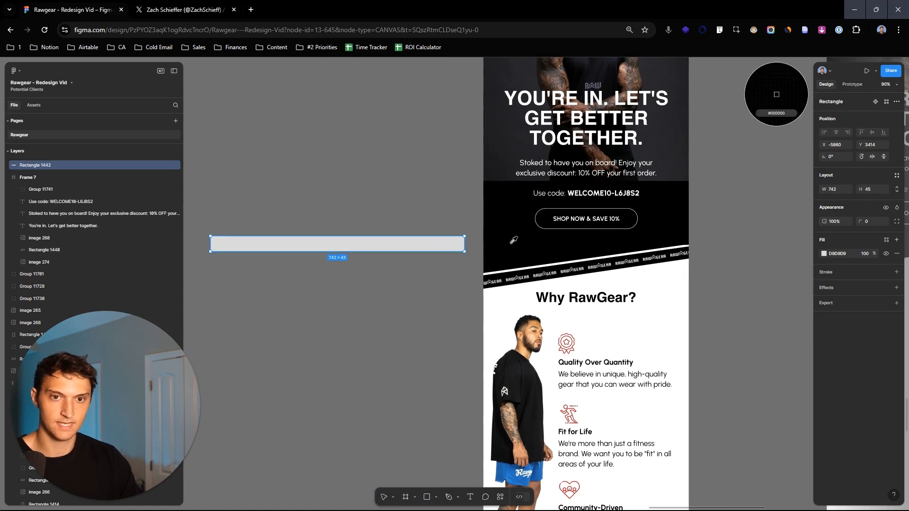
{"action": "left_click", "coordinate": [513, 240]}
{"action": "left_click_drag", "start_coordinate": [399, 259], "coordinate": [386, 272]}
{"action": "scroll", "coordinate": [440, 223], "scroll_direction": "down", "scroll_amount": 2}
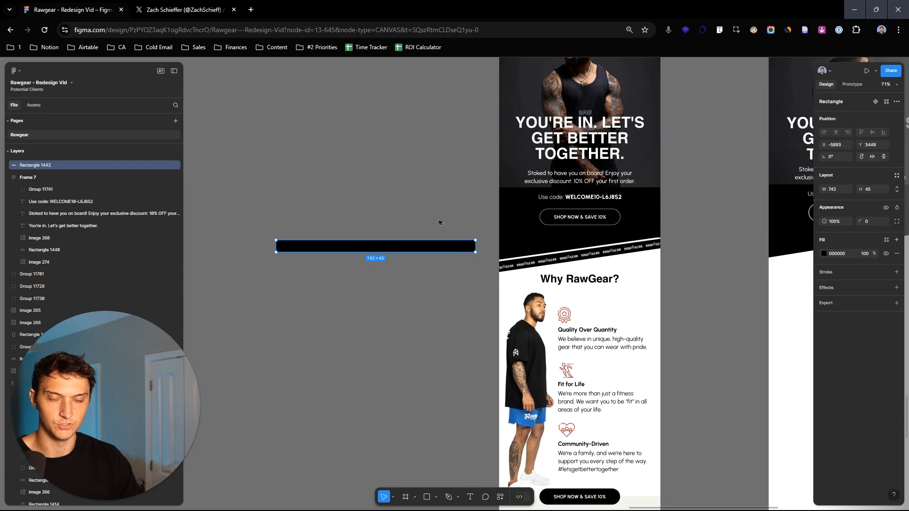
{"action": "scroll", "coordinate": [484, 223], "scroll_direction": "up", "scroll_amount": 5}
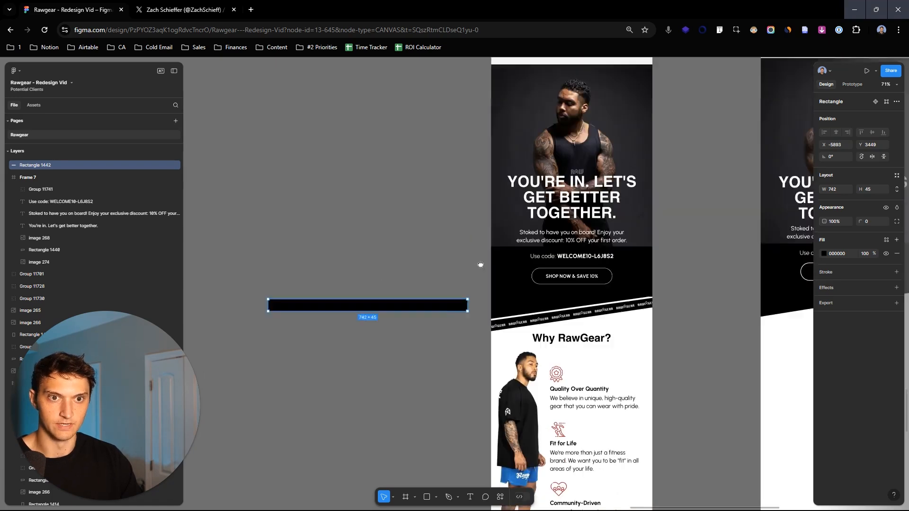
- Place a copy of the black RawGear logo image on the empty canvas above the black bar
{"action": "left_click", "coordinate": [571, 122]}
{"action": "left_click_drag", "start_coordinate": [584, 122], "coordinate": [525, 251]}
{"action": "scroll", "coordinate": [461, 274], "scroll_direction": "down", "scroll_amount": 6}
{"action": "scroll", "coordinate": [426, 208], "scroll_direction": "up", "scroll_amount": 7}
{"action": "left_click_drag", "start_coordinate": [331, 180], "coordinate": [496, 259]}
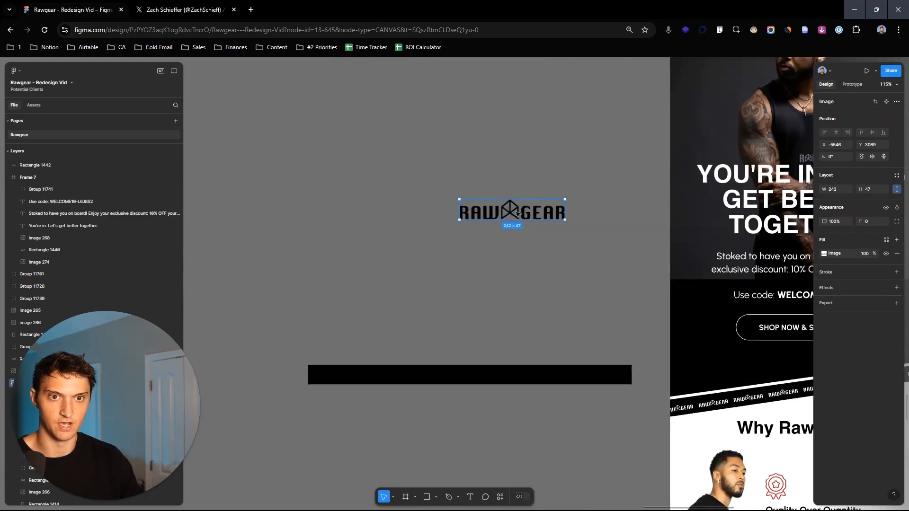
{"action": "left_click_drag", "start_coordinate": [512, 204], "coordinate": [438, 252]}
{"action": "left_click", "coordinate": [525, 239]}
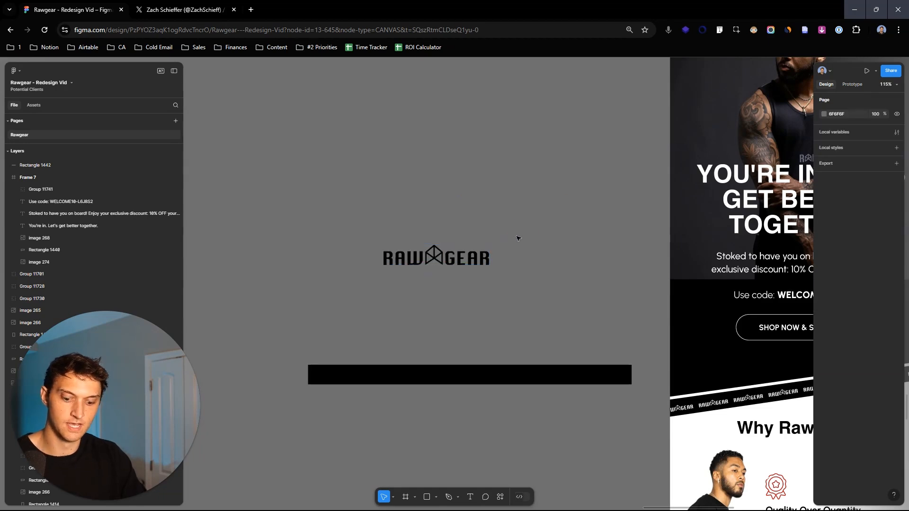
- Cover the logo with a white (FFFFFF) rectangle about 279 × 96 and group the rectangle with the logo
{"action": "mouse_move", "coordinate": [380, 169]}
{"action": "left_mouse_down"}
{"action": "mouse_move", "coordinate": [501, 210]}
{"action": "mouse_move", "coordinate": [463, 260]}
{"action": "left_mouse_up"}
{"action": "left_click", "coordinate": [824, 253]}
{"action": "left_click_drag", "start_coordinate": [396, 235], "coordinate": [553, 304]}
{"action": "key", "text": "ctrl+g"}
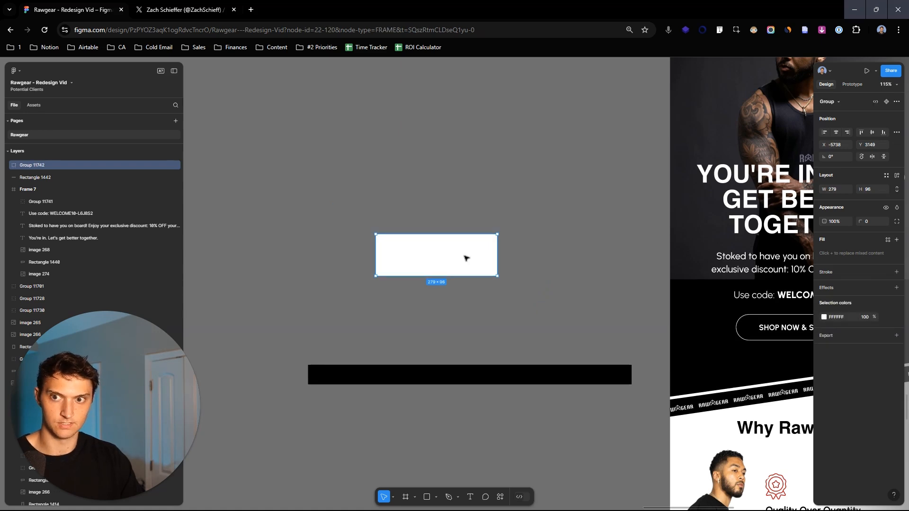
{"action": "left_click_drag", "start_coordinate": [466, 258], "coordinate": [475, 242]}
- Turn the logo image inside the new group into a mask for the white rectangle
{"action": "left_click", "coordinate": [7, 164]}
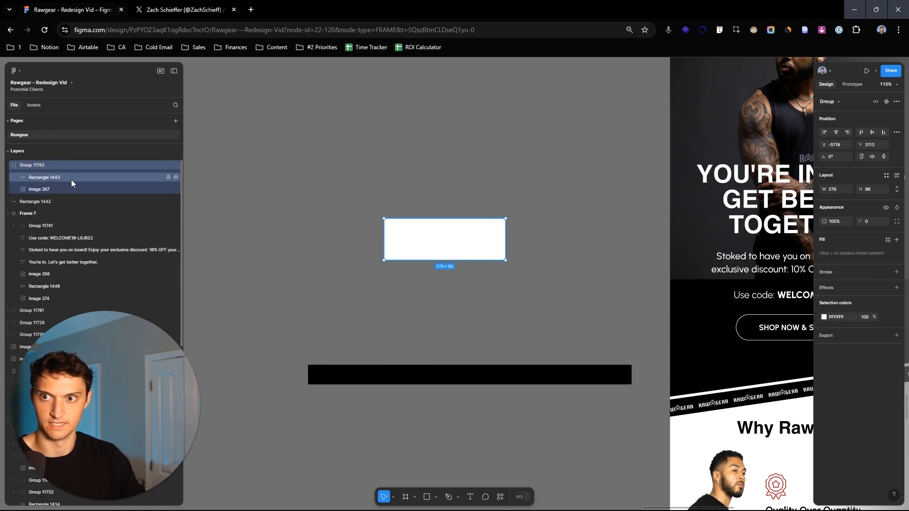
{"action": "left_click", "coordinate": [71, 179]}
{"action": "left_click", "coordinate": [73, 187]}
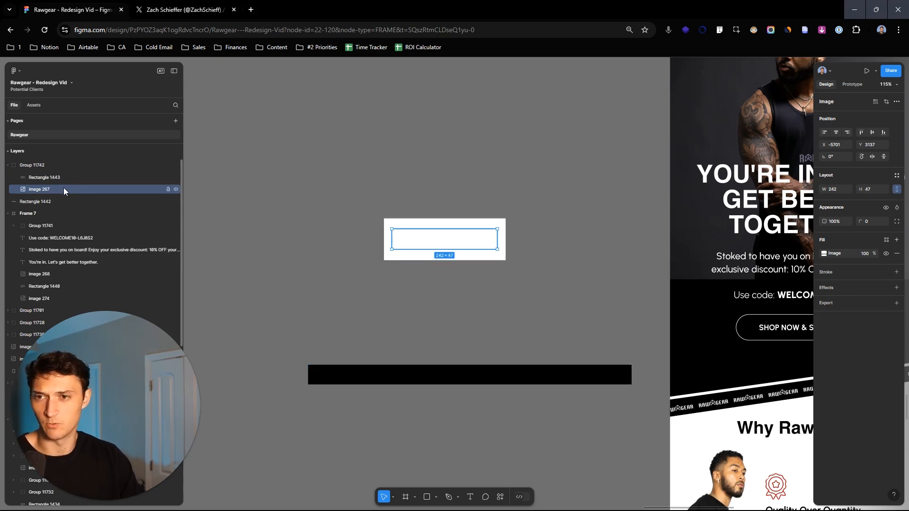
{"action": "right_click", "coordinate": [64, 188]}
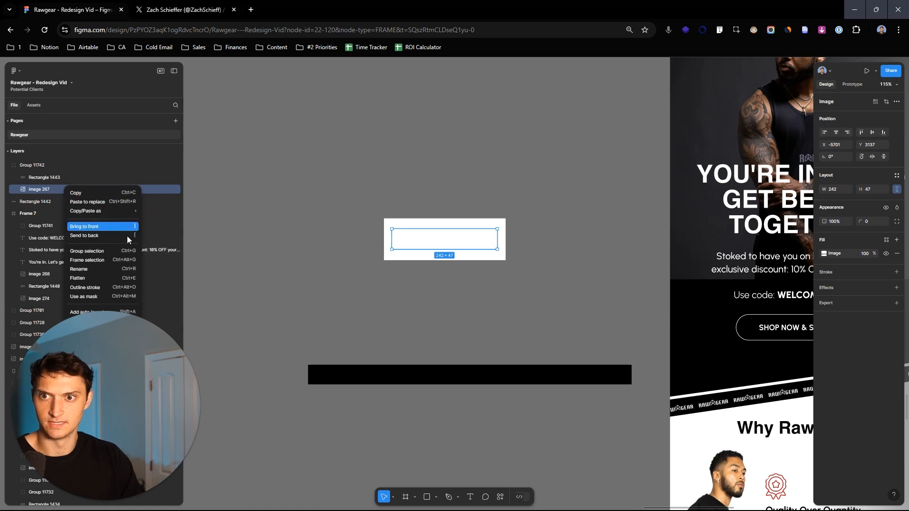
{"action": "left_click", "coordinate": [107, 294]}
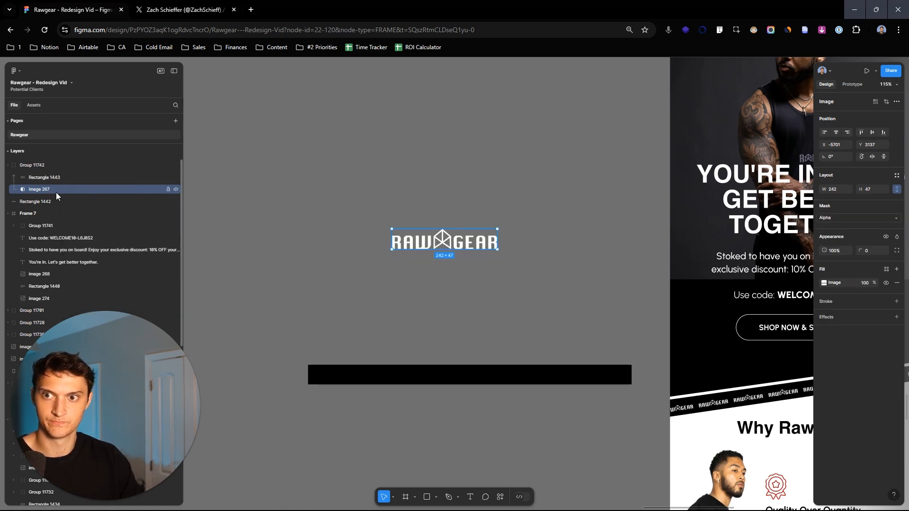
- Try different fill colours and opacities on the rectangle masked by the logo, then restore its opaque white fill
{"action": "left_click", "coordinate": [42, 179]}
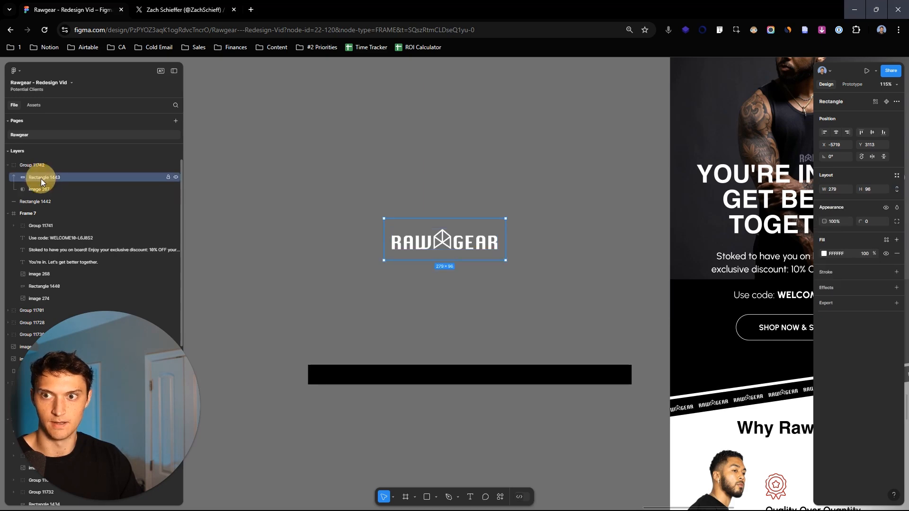
{"action": "left_click", "coordinate": [42, 188]}
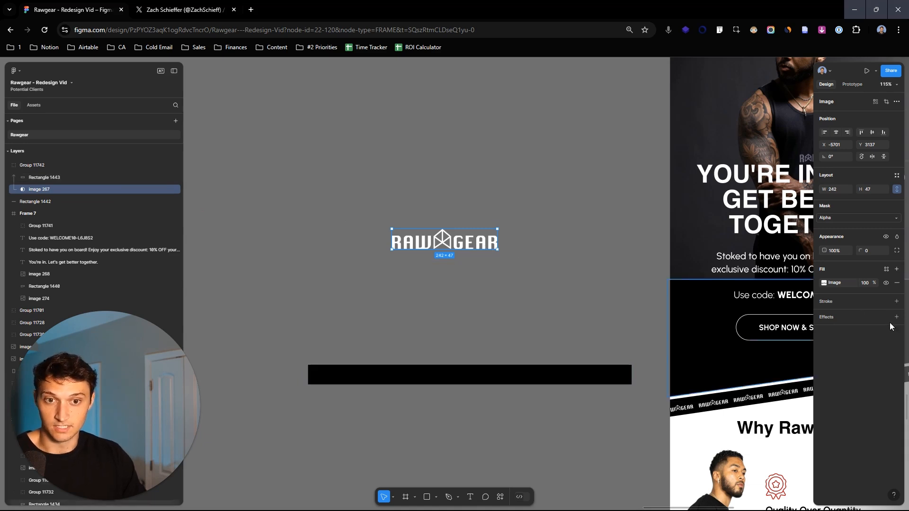
{"action": "left_click", "coordinate": [35, 201]}
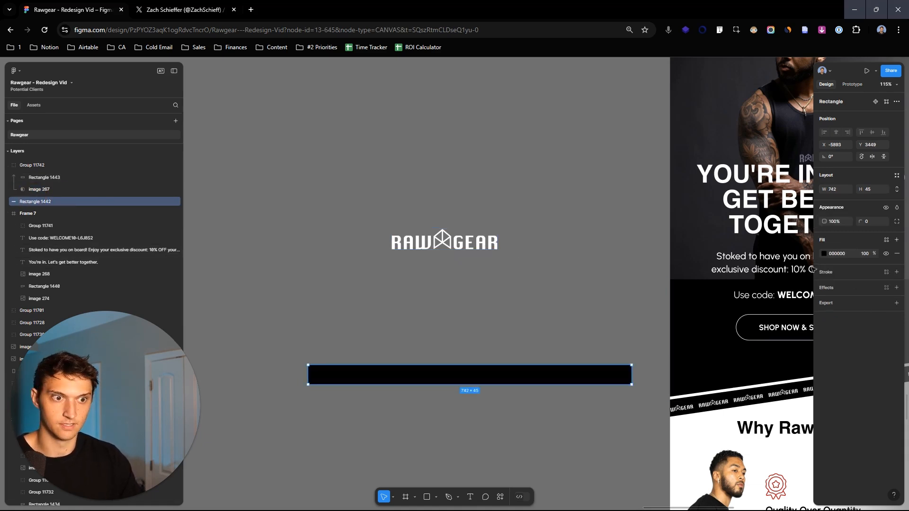
{"action": "left_click", "coordinate": [95, 190]}
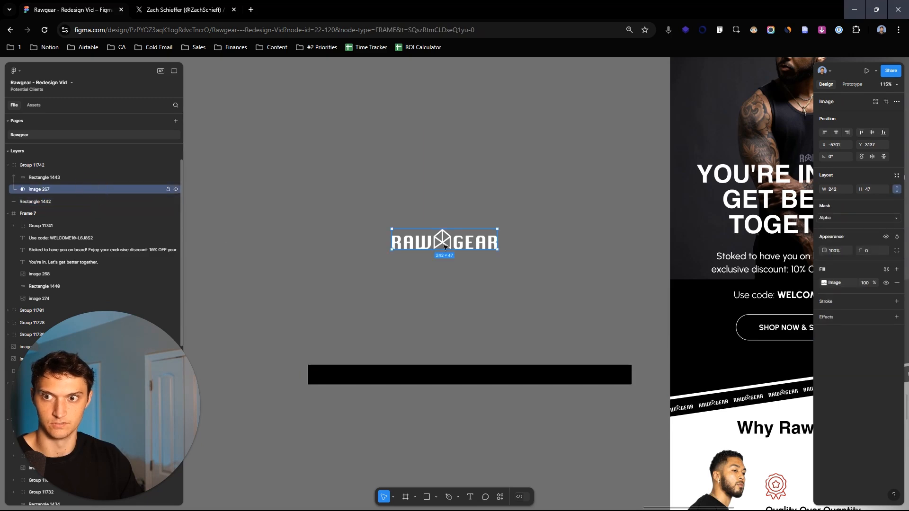
{"action": "left_click", "coordinate": [362, 228]}
{"action": "left_click", "coordinate": [824, 256]}
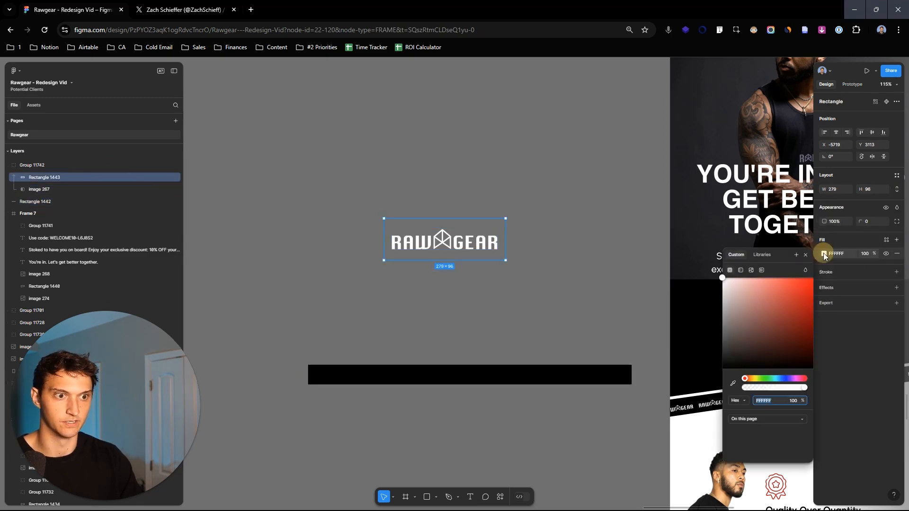
{"action": "left_click_drag", "start_coordinate": [773, 311], "coordinate": [765, 346]}
{"action": "mouse_move", "coordinate": [768, 378]}
{"action": "left_mouse_down"}
{"action": "mouse_move", "coordinate": [796, 375]}
{"action": "mouse_move", "coordinate": [769, 375]}
{"action": "left_mouse_up"}
{"action": "left_click_drag", "start_coordinate": [777, 322], "coordinate": [800, 277]}
{"action": "left_click_drag", "start_coordinate": [775, 378], "coordinate": [661, 189]}
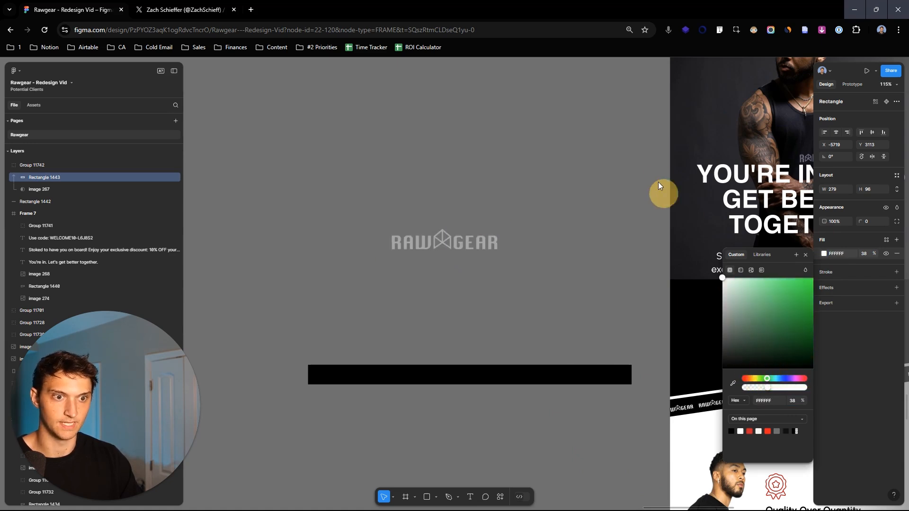
{"action": "left_click_drag", "start_coordinate": [733, 341], "coordinate": [606, 102]}
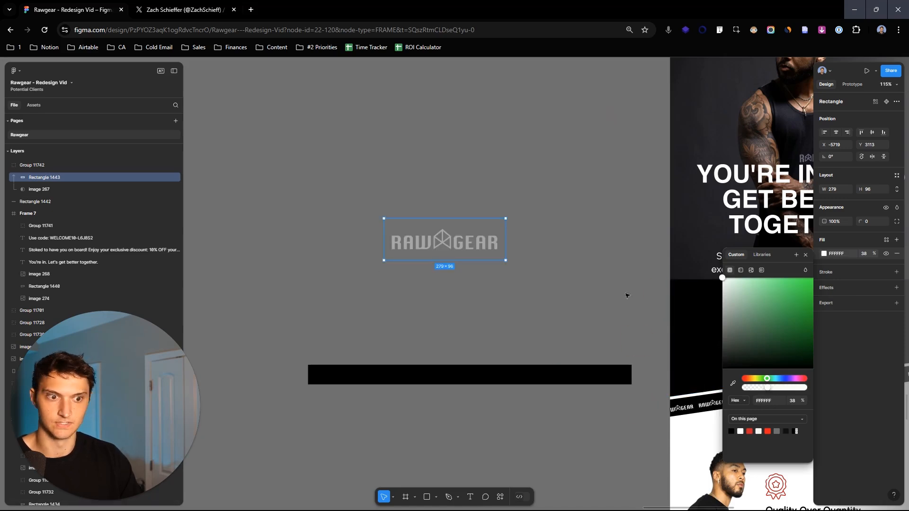
{"action": "left_click_drag", "start_coordinate": [770, 389], "coordinate": [842, 391]}
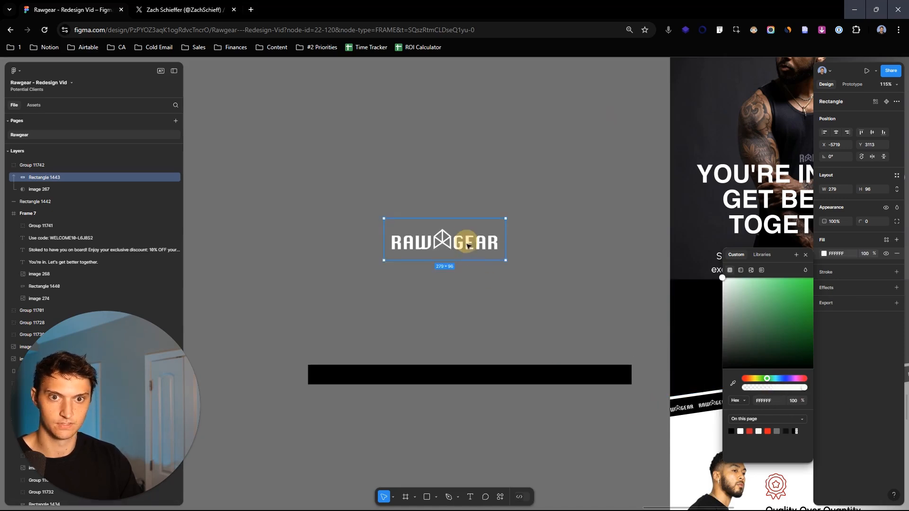
{"action": "left_click", "coordinate": [498, 268]}
- Collapse the masked logo group in the layer list and move the white logo down close to the black bar
{"action": "left_click", "coordinate": [18, 165]}
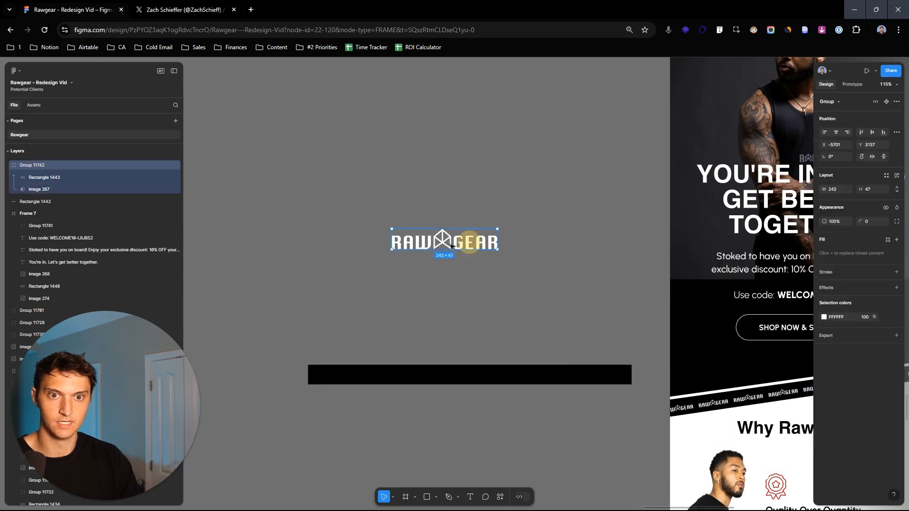
{"action": "left_click", "coordinate": [10, 165]}
{"action": "left_click_drag", "start_coordinate": [461, 242], "coordinate": [493, 266]}
{"action": "scroll", "coordinate": [456, 290], "scroll_direction": "up", "scroll_amount": 4}
{"action": "left_click_drag", "start_coordinate": [457, 290], "coordinate": [483, 272]}
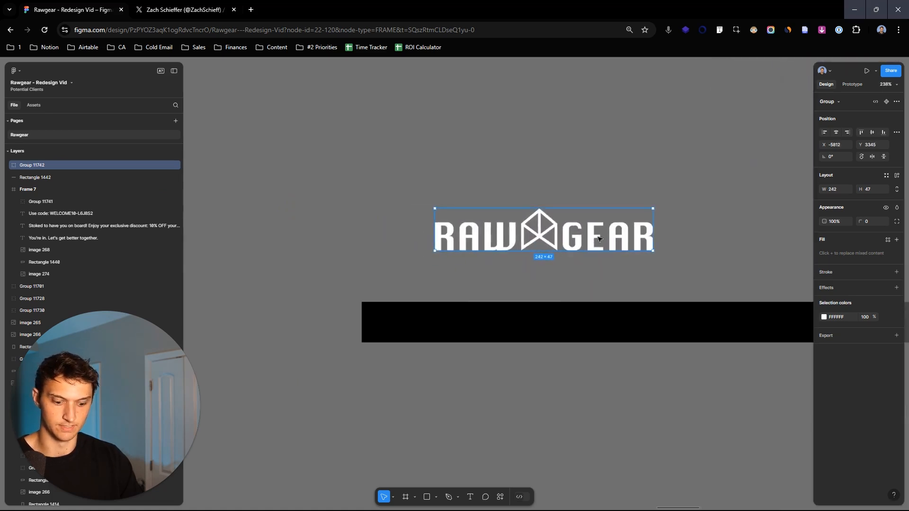
- Scale the white logo group proportionally to fit the black bar's height and place it at the bar's left end
{"action": "key", "text": "k"}
{"action": "left_click_drag", "start_coordinate": [653, 208], "coordinate": [439, 324]}
{"action": "scroll", "coordinate": [398, 334], "scroll_direction": "up", "scroll_amount": 5}
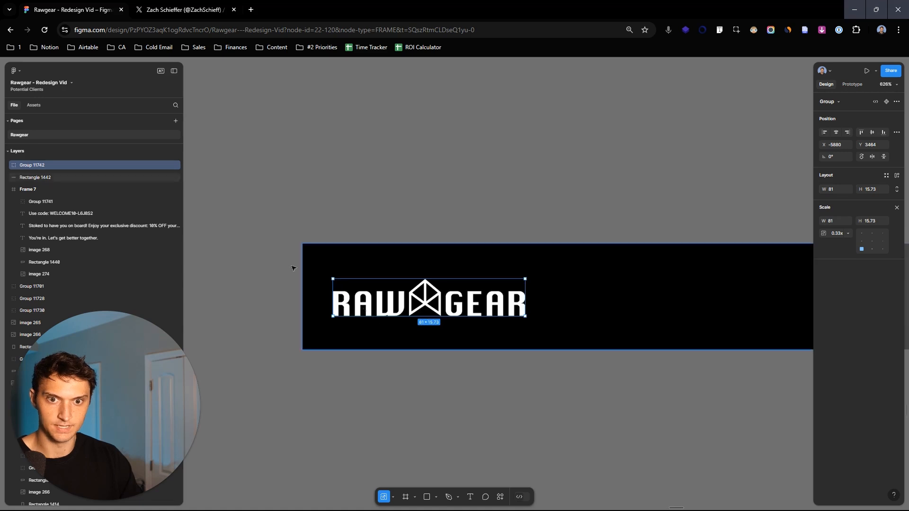
{"action": "left_click", "coordinate": [341, 267]}
{"action": "left_click_drag", "start_coordinate": [421, 302], "coordinate": [414, 271]}
{"action": "left_click_drag", "start_coordinate": [517, 289], "coordinate": [588, 305]}
{"action": "left_click", "coordinate": [602, 218]}
- Duplicate the white logo along the black bar to make a row of five evenly spaced logos
{"action": "scroll", "coordinate": [714, 191], "scroll_direction": "down", "scroll_amount": 5}
{"action": "left_click_drag", "start_coordinate": [533, 182], "coordinate": [460, 194]}
{"action": "scroll", "coordinate": [460, 194], "scroll_direction": "down", "scroll_amount": 1}
{"action": "left_click", "coordinate": [428, 238]}
{"action": "key", "text": "ctrl+d"}
{"action": "left_click_drag", "start_coordinate": [427, 239], "coordinate": [697, 240]}
{"action": "left_click", "coordinate": [402, 239], "text": "shift"}
{"action": "key", "text": "ctrl+d"}
{"action": "left_click", "coordinate": [674, 197]}
{"action": "scroll", "coordinate": [502, 205], "scroll_direction": "down", "scroll_amount": 5}
{"action": "left_click", "coordinate": [488, 261]}
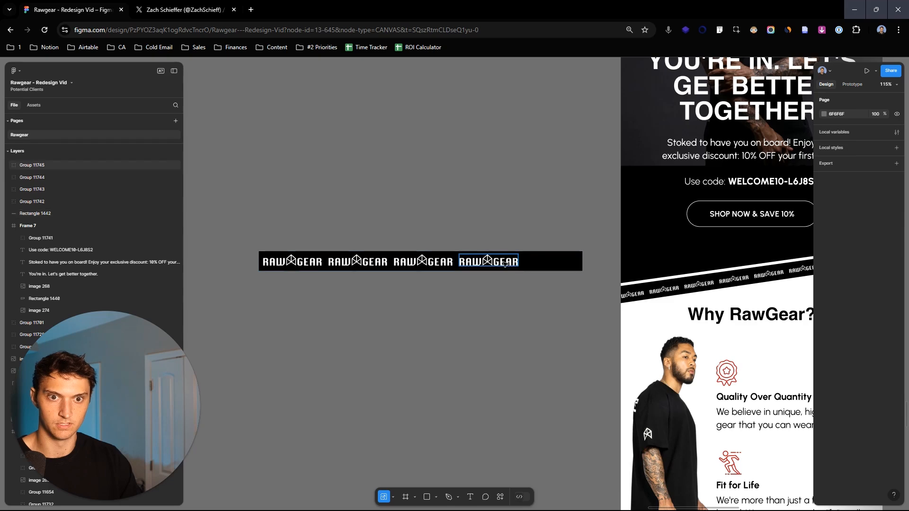
{"action": "key", "text": "ctrl+d"}
{"action": "left_click_drag", "start_coordinate": [487, 261], "coordinate": [570, 263]}
- Group the black bar and its five logos into a single logo strip
{"action": "left_click_drag", "start_coordinate": [242, 228], "coordinate": [455, 302]}
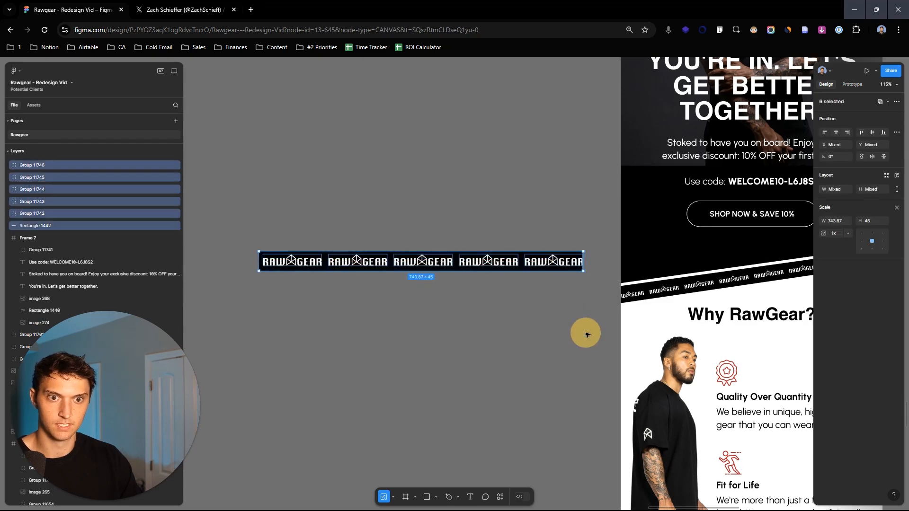
{"action": "scroll", "coordinate": [578, 322], "scroll_direction": "down", "scroll_amount": 5}
{"action": "scroll", "coordinate": [408, 279], "scroll_direction": "up", "scroll_amount": 7}
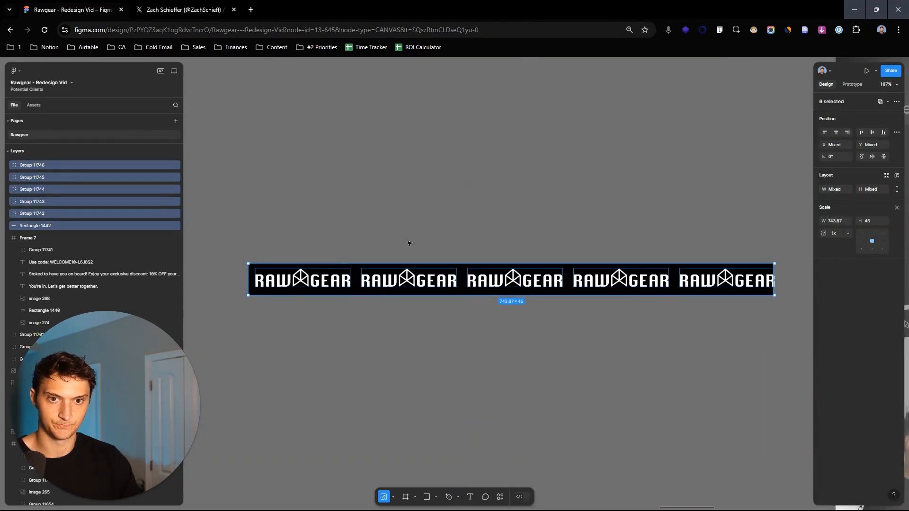
{"action": "key", "text": "ctrl+g"}
{"action": "scroll", "coordinate": [448, 239], "scroll_direction": "down", "scroll_amount": 8}
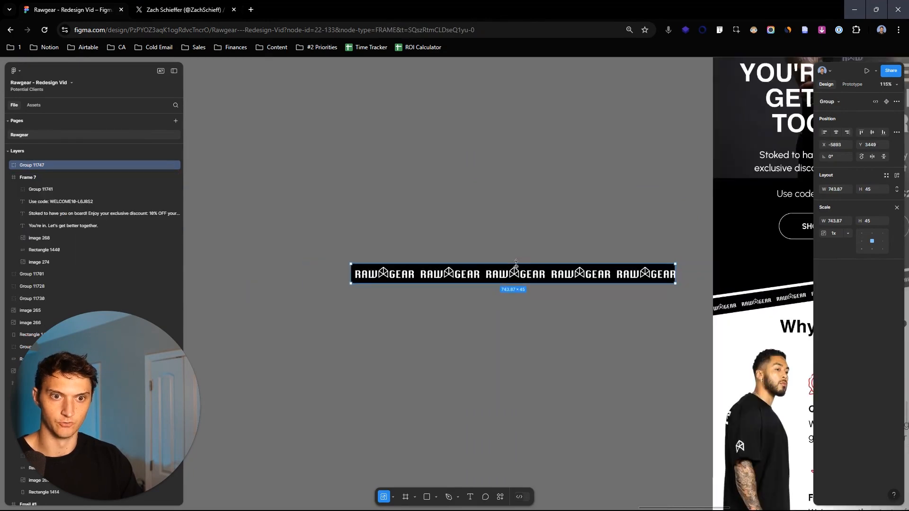
- Move the logo strip onto the black section's lower edge in the new frame and rotate it to match the slant
{"action": "left_click_drag", "start_coordinate": [461, 276], "coordinate": [682, 268]}
{"action": "scroll", "coordinate": [638, 297], "scroll_direction": "up", "scroll_amount": 6}
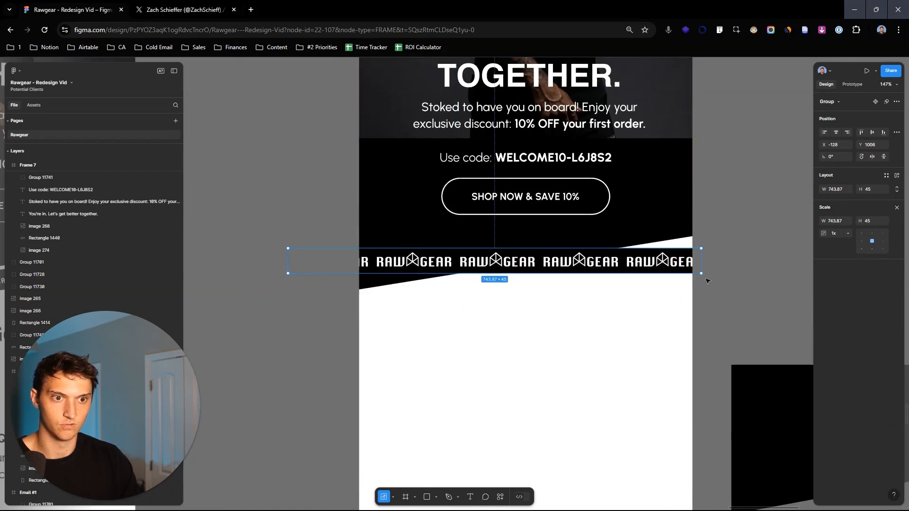
{"action": "left_click_drag", "start_coordinate": [706, 276], "coordinate": [686, 233]}
{"action": "left_click", "coordinate": [744, 259]}
{"action": "scroll", "coordinate": [745, 256], "scroll_direction": "down", "scroll_amount": 5}
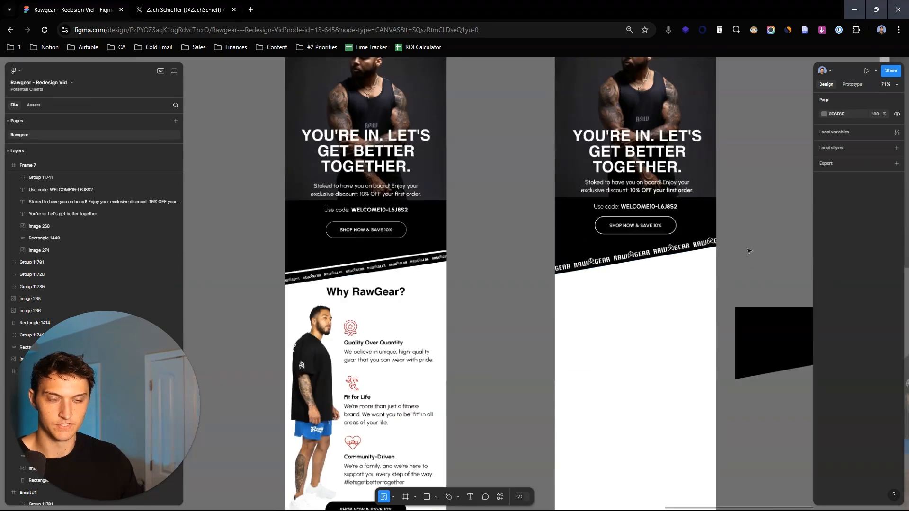
- Copy the full-length model photo from the original email's Why RawGear section into the new frame below the logo strip
{"action": "scroll", "coordinate": [756, 229], "scroll_direction": "down", "scroll_amount": 3}
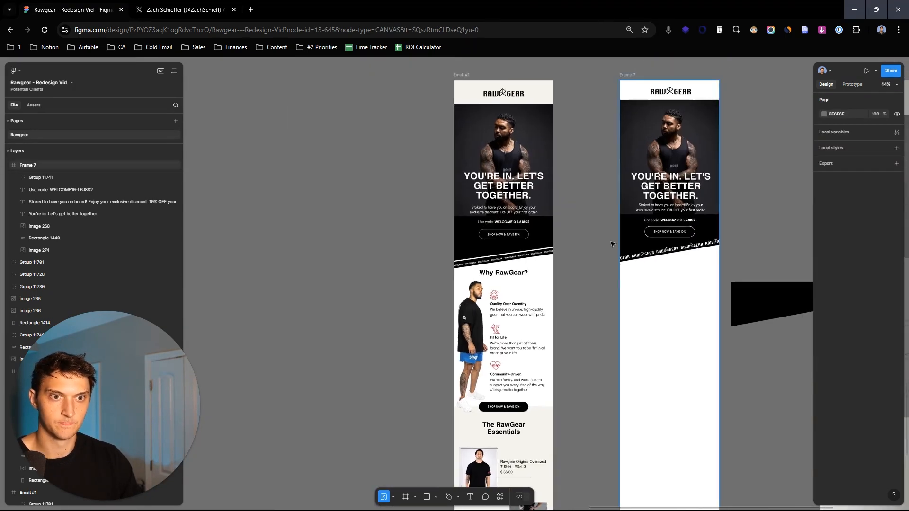
{"action": "scroll", "coordinate": [592, 221], "scroll_direction": "up", "scroll_amount": 6}
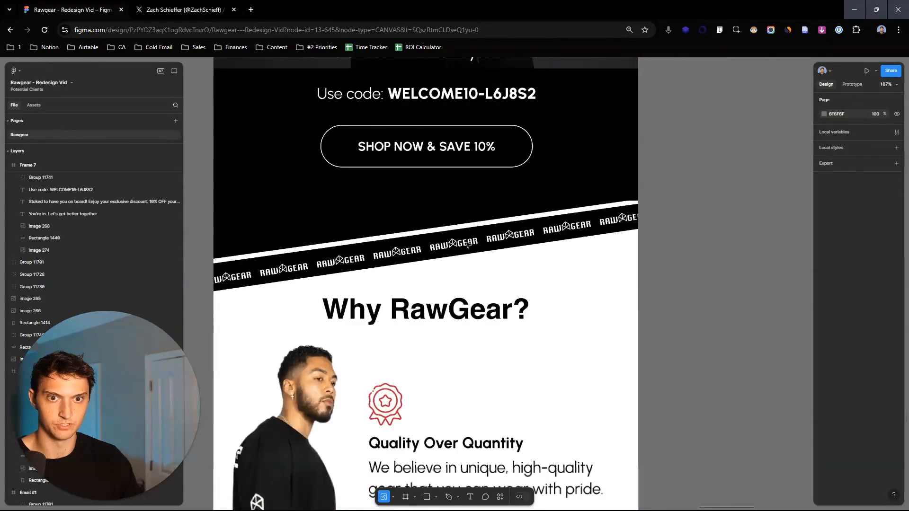
{"action": "scroll", "coordinate": [469, 245], "scroll_direction": "down", "scroll_amount": 4}
{"action": "scroll", "coordinate": [549, 242], "scroll_direction": "down", "scroll_amount": 4}
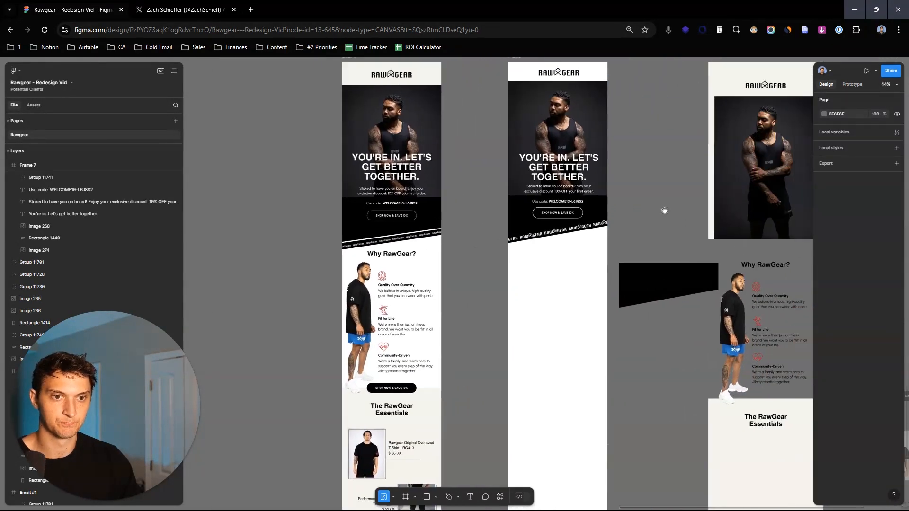
{"action": "scroll", "coordinate": [374, 253], "scroll_direction": "up", "scroll_amount": 2}
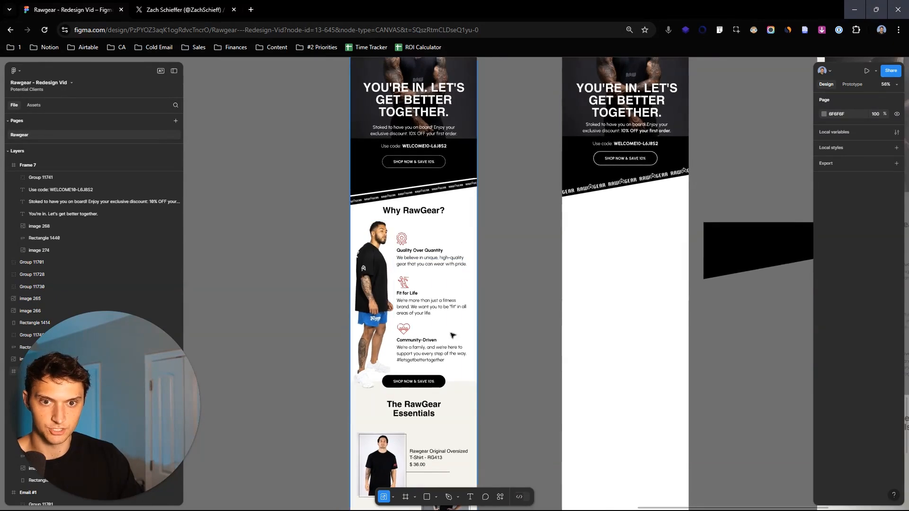
{"action": "scroll", "coordinate": [545, 256], "scroll_direction": "down", "scroll_amount": 2}
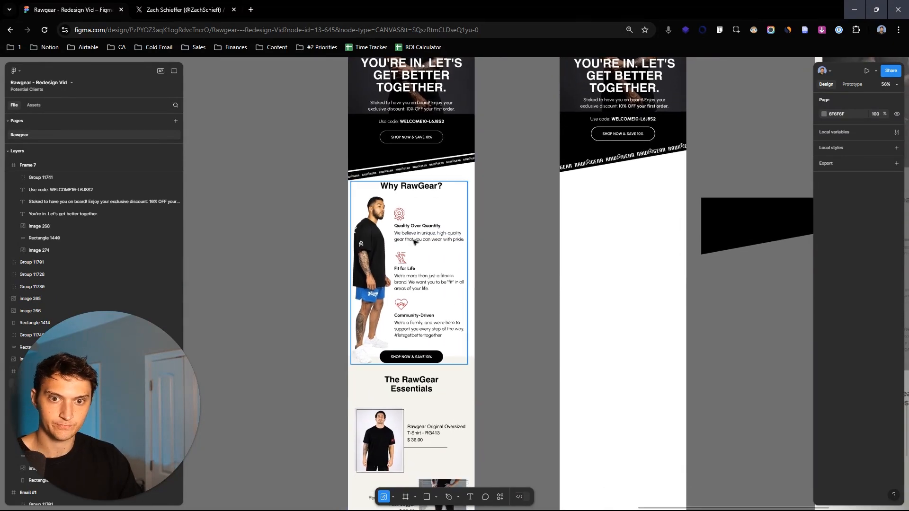
{"action": "left_click", "coordinate": [381, 249]}
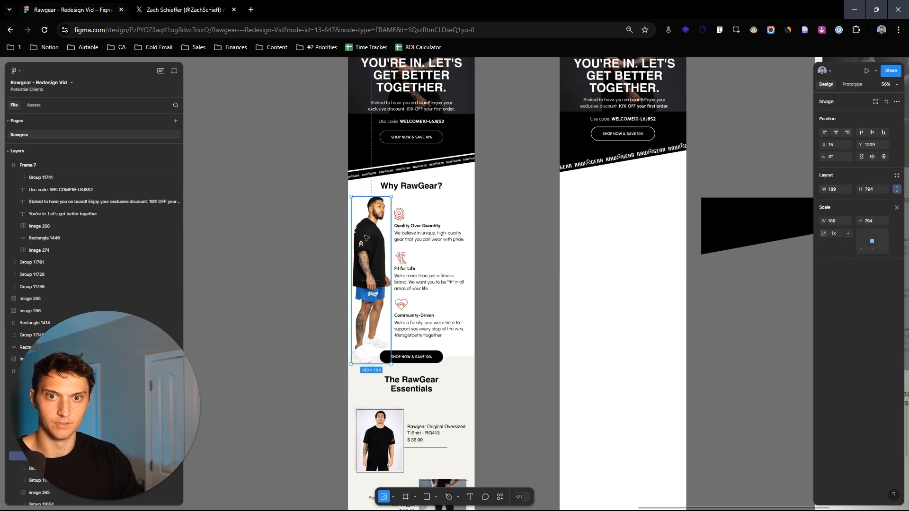
{"action": "scroll", "coordinate": [367, 238], "scroll_direction": "up", "scroll_amount": 3}
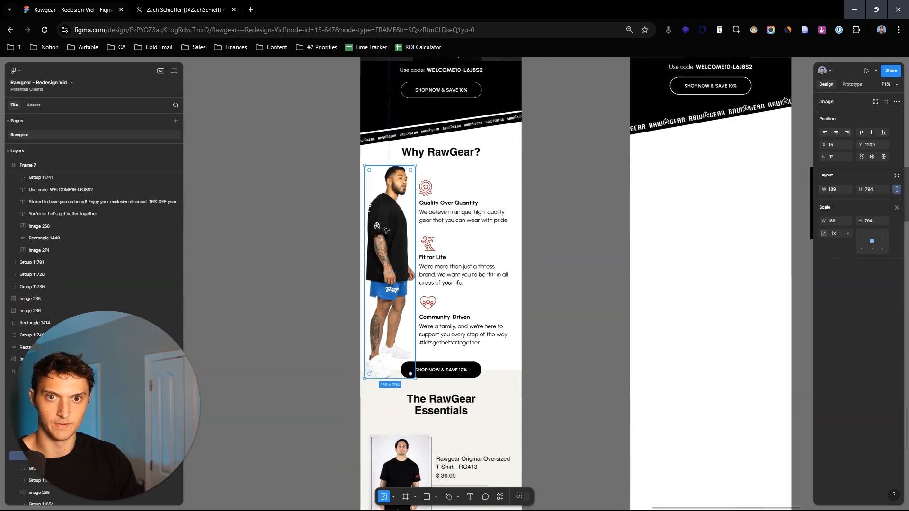
{"action": "left_click_drag", "start_coordinate": [386, 231], "coordinate": [667, 205]}
{"action": "left_click", "coordinate": [590, 250]}
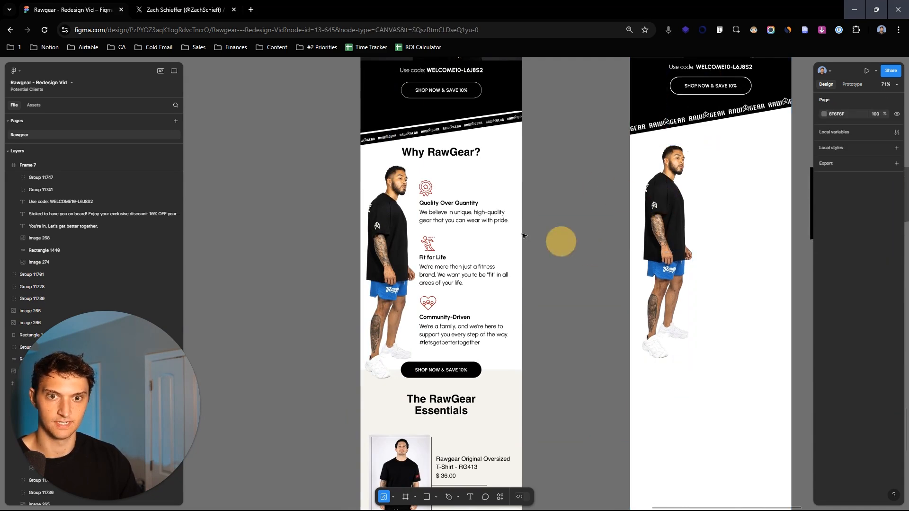
- Copy the "Quality Over Quantity" heading and its description from the original email to beside the model photo in the new frame
{"action": "double_click", "coordinate": [439, 210]}
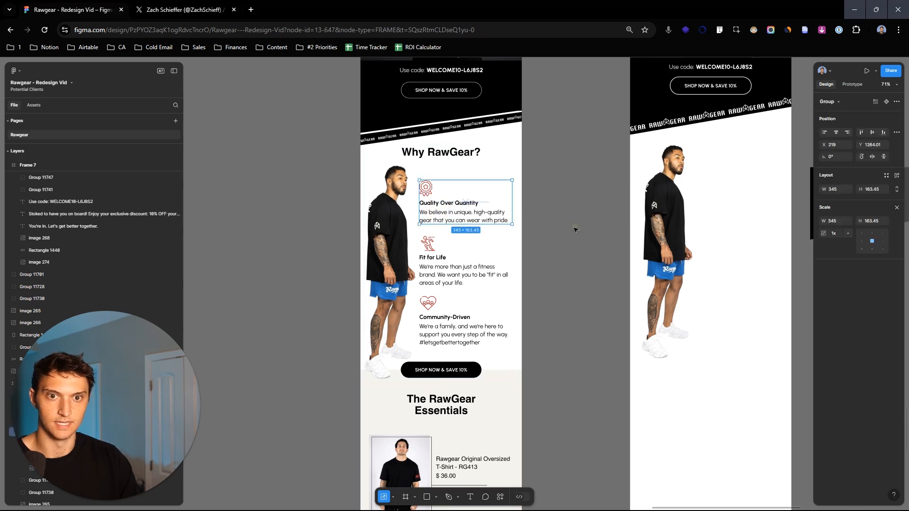
{"action": "double_click", "coordinate": [464, 204]}
{"action": "key", "text": "Escape"}
{"action": "left_click", "coordinate": [479, 218], "text": "shift"}
{"action": "left_click_drag", "start_coordinate": [485, 217], "coordinate": [761, 214]}
- Copy the red award badge icon from the original email and place it above the new frame's "Quality Over Quantity" heading
{"action": "left_click", "coordinate": [451, 198]}
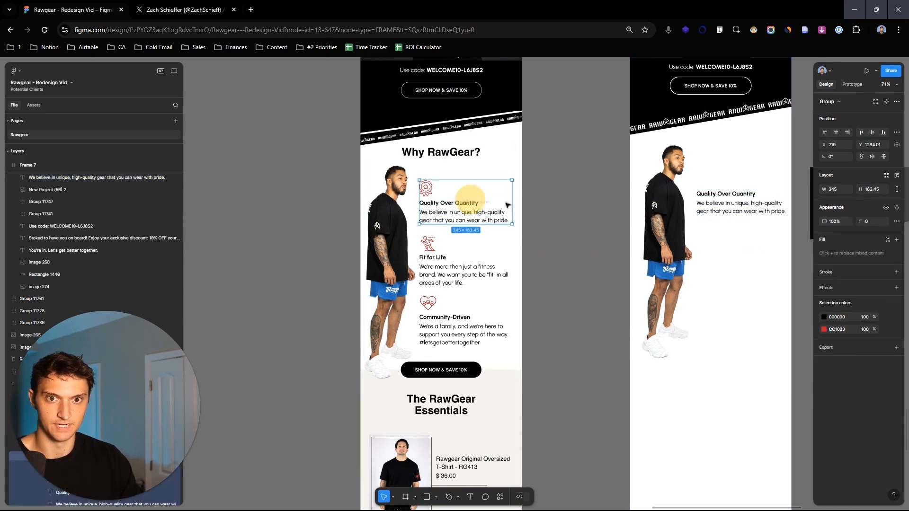
{"action": "scroll", "coordinate": [439, 196], "scroll_direction": "up", "scroll_amount": 5, "text": "ctrl"}
{"action": "double_click", "coordinate": [418, 189]}
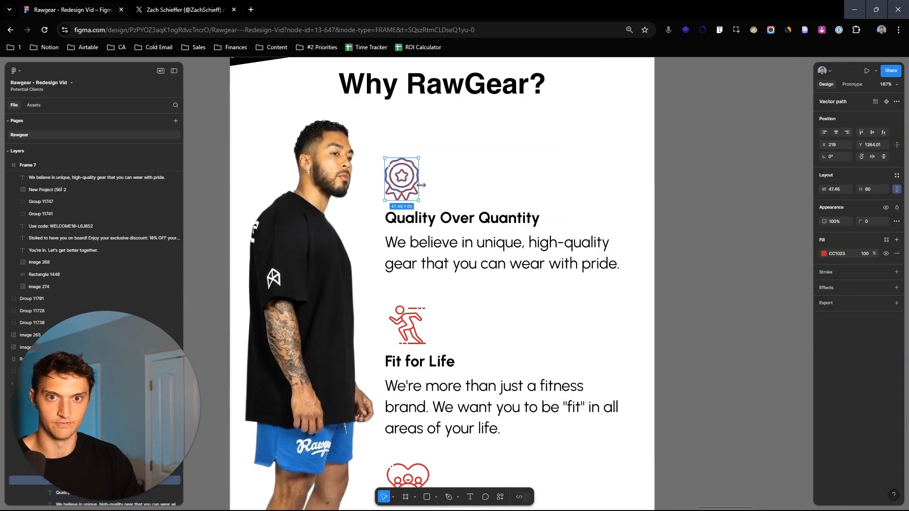
{"action": "scroll", "coordinate": [616, 187], "scroll_direction": "down", "scroll_amount": 5, "text": "ctrl"}
{"action": "left_click_drag", "start_coordinate": [553, 182], "coordinate": [771, 169]}
{"action": "left_click_drag", "start_coordinate": [782, 209], "coordinate": [605, 233]}
{"action": "scroll", "coordinate": [605, 233], "scroll_direction": "up", "scroll_amount": 4, "text": "ctrl"}
{"action": "left_click_drag", "start_coordinate": [572, 152], "coordinate": [580, 170]}
{"action": "scroll", "coordinate": [580, 169], "scroll_direction": "down", "scroll_amount": 4, "text": "ctrl"}
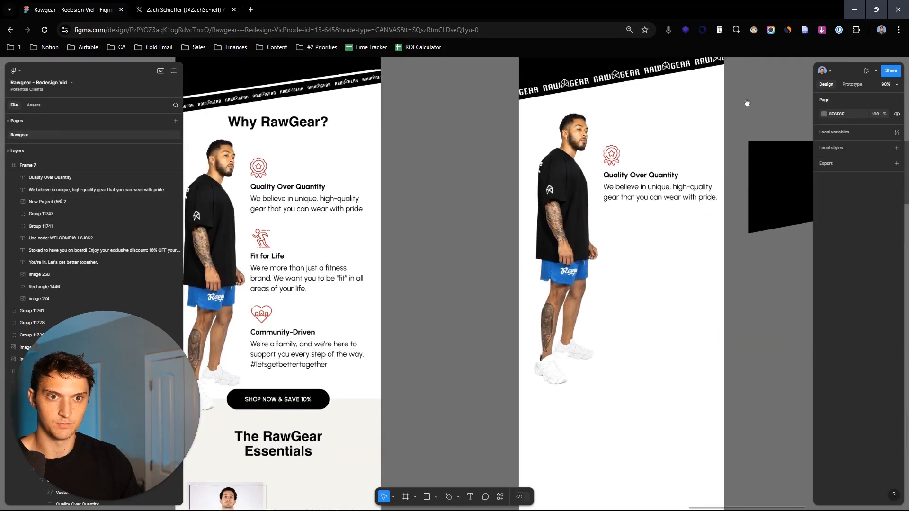
- Group the badge icon, "Quality Over Quantity" heading and description in the new frame into one feature block
{"action": "left_click", "coordinate": [658, 167], "text": "shift"}
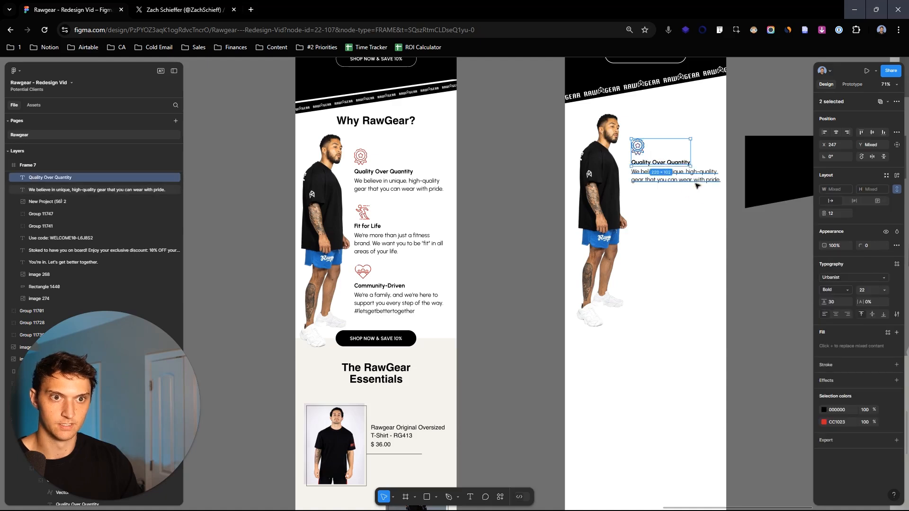
{"action": "left_click", "coordinate": [710, 185], "text": "shift"}
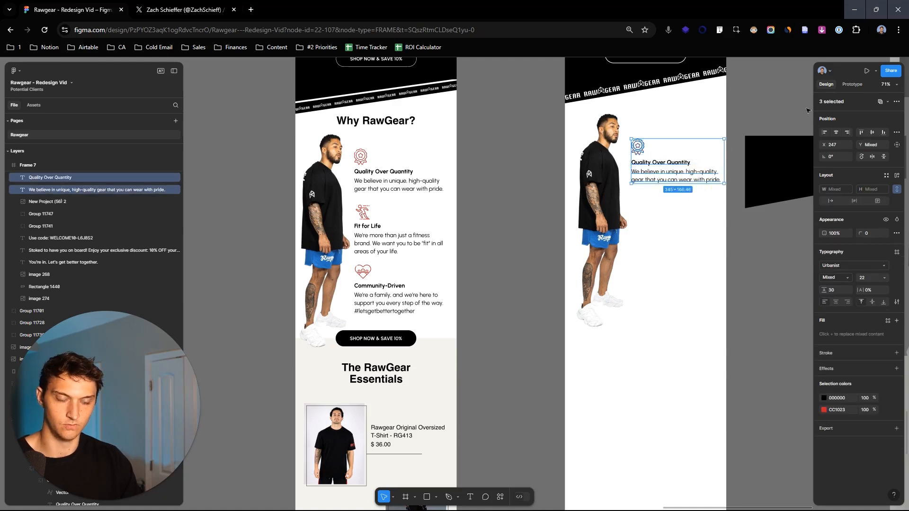
{"action": "key", "text": "ctrl+g"}
- Duplicate the feature block twice to make a vertical stack of three, and adjust the stack and model photo side by side
{"action": "left_click_drag", "start_coordinate": [686, 165], "coordinate": [696, 263]}
{"action": "left_click", "coordinate": [678, 219]}
{"action": "left_click", "coordinate": [686, 179], "text": "shift"}
{"action": "left_click", "coordinate": [686, 275], "text": "shift"}
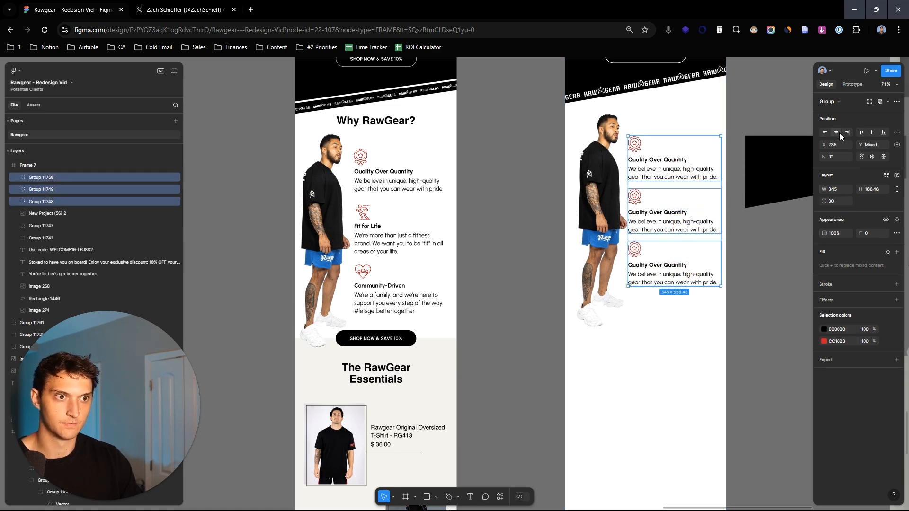
{"action": "left_click_drag", "start_coordinate": [699, 165], "coordinate": [702, 167]}
{"action": "left_click", "coordinate": [593, 270]}
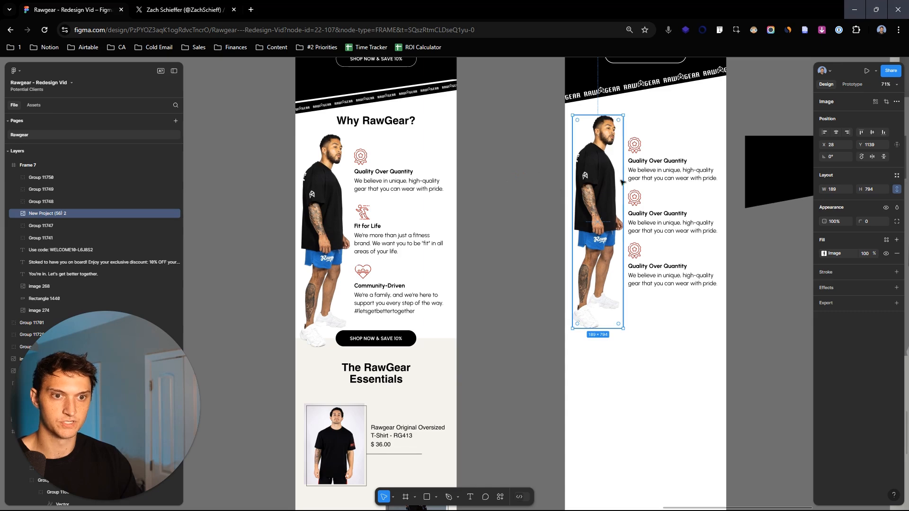
- Replace the badge icon in the middle feature block with the running-figure icon copied from the original email
{"action": "double_click", "coordinate": [657, 213]}
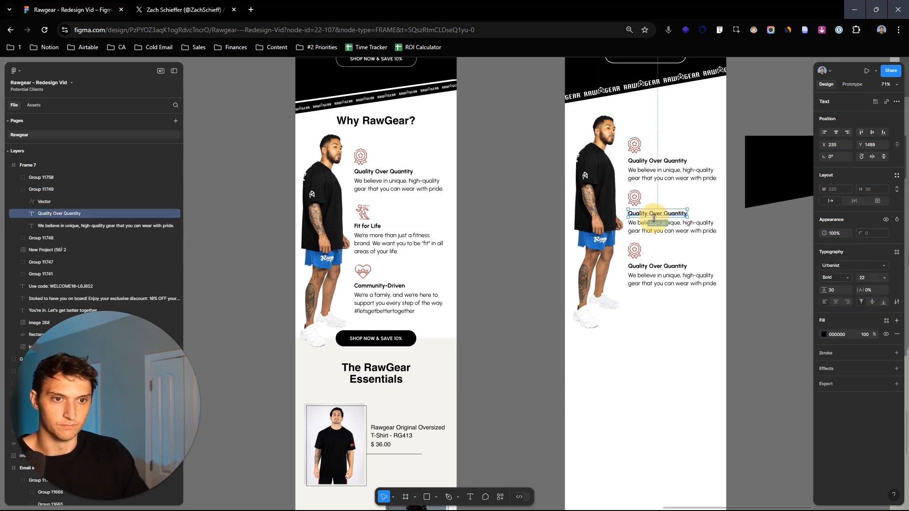
{"action": "left_click", "coordinate": [367, 216]}
{"action": "left_click_drag", "start_coordinate": [365, 215], "coordinate": [655, 202], "text": "alt"}
{"action": "key", "text": "ctrl+x"}
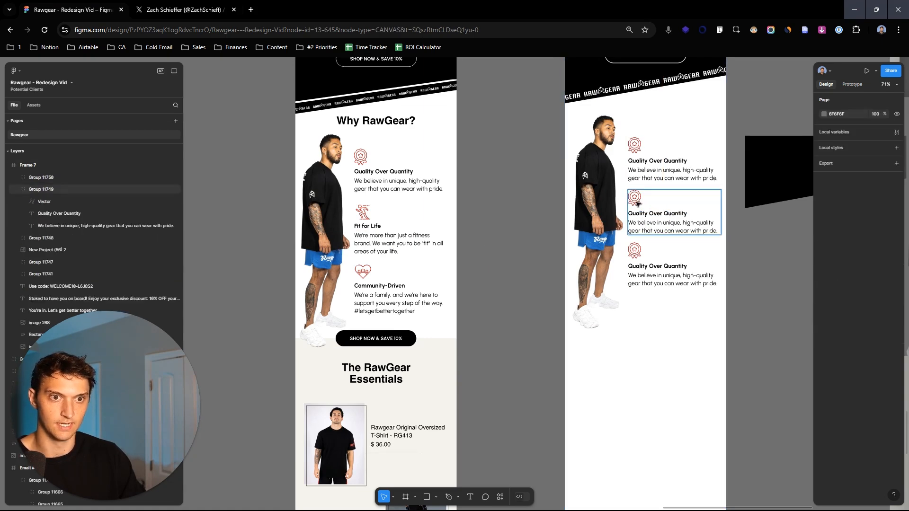
{"action": "double_click", "coordinate": [635, 198]}
{"action": "right_click", "coordinate": [638, 203]}
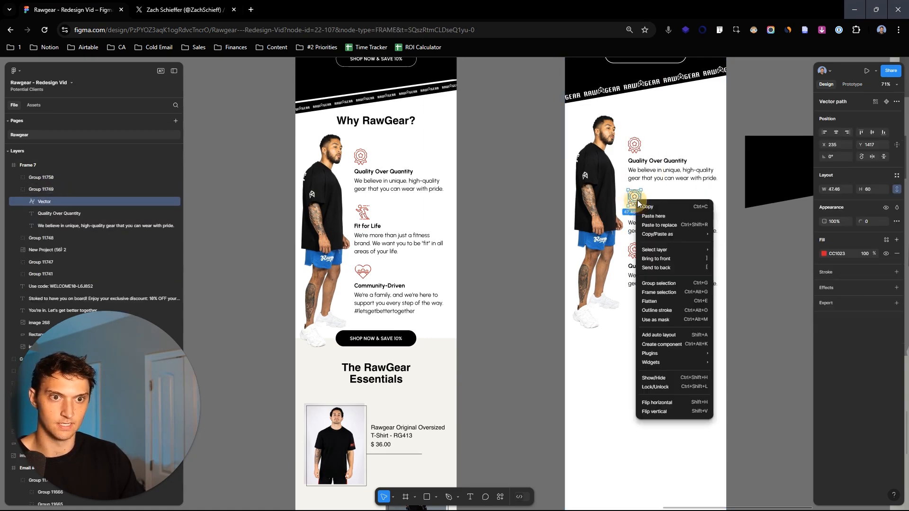
{"action": "left_click", "coordinate": [688, 225]}
{"action": "left_click", "coordinate": [781, 303]}
{"action": "scroll", "coordinate": [636, 200], "scroll_direction": "up", "scroll_amount": 3}
{"action": "scroll", "coordinate": [637, 201], "scroll_direction": "down", "scroll_amount": 3}
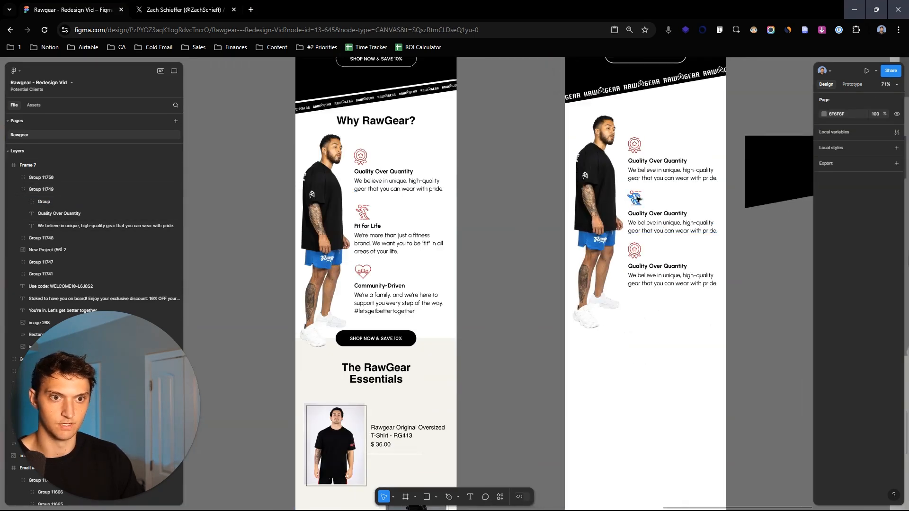
- Distribute the three stacked feature blocks with equal vertical spacing
{"action": "left_click", "coordinate": [691, 274]}
{"action": "left_click", "coordinate": [686, 225]}
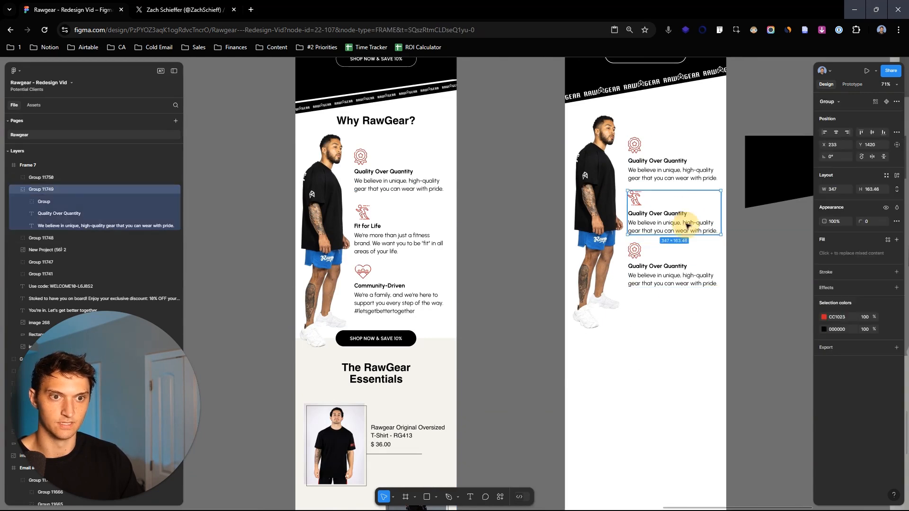
{"action": "left_click", "coordinate": [680, 174], "text": "shift"}
{"action": "left_click", "coordinate": [683, 222], "text": "shift"}
{"action": "left_click", "coordinate": [691, 276], "text": "shift"}
{"action": "left_click", "coordinate": [682, 218], "text": "shift"}
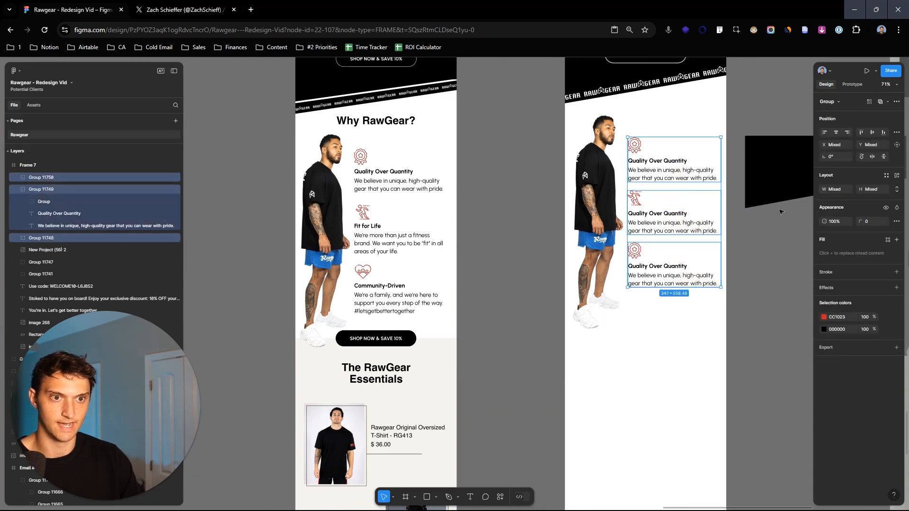
{"action": "scroll", "coordinate": [676, 187], "scroll_direction": "up", "scroll_amount": 5}
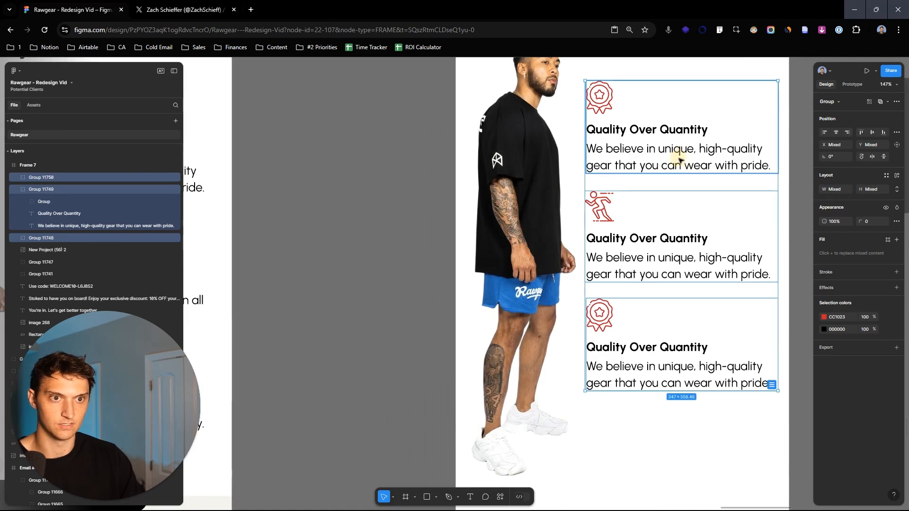
{"action": "left_click", "coordinate": [617, 154]}
{"action": "left_click", "coordinate": [601, 204], "text": "shift"}
{"action": "left_click", "coordinate": [691, 346], "text": "shift"}
{"action": "scroll", "coordinate": [679, 185], "scroll_direction": "down", "scroll_amount": 5}
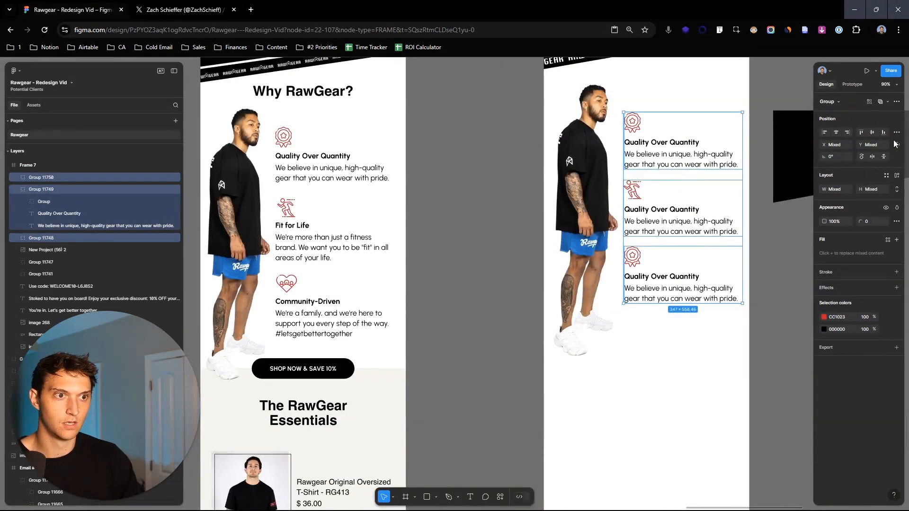
{"action": "left_click", "coordinate": [896, 132]}
{"action": "left_click", "coordinate": [885, 157]}
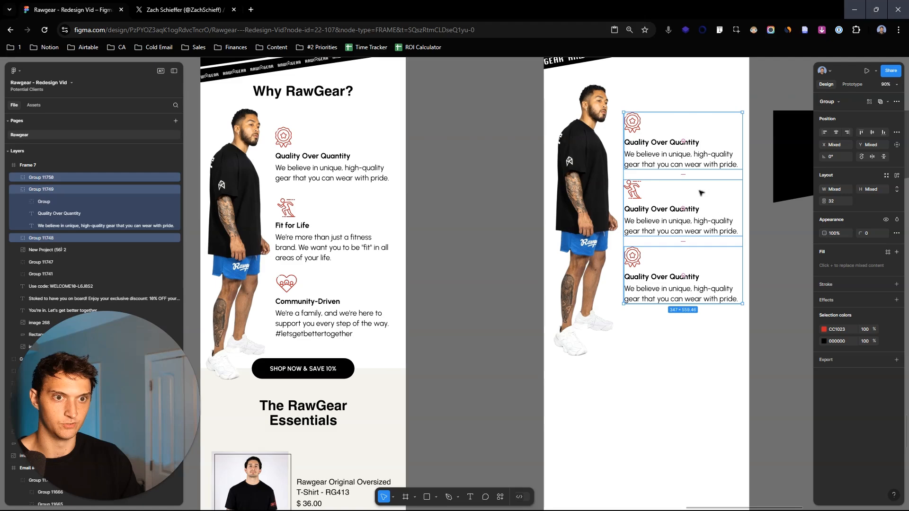
- Widen the vertical spacing between the three feature blocks to 65
{"action": "scroll", "coordinate": [682, 175], "scroll_direction": "up", "scroll_amount": 5}
{"action": "left_click_drag", "start_coordinate": [690, 166], "coordinate": [688, 183]}
{"action": "scroll", "coordinate": [688, 171], "scroll_direction": "down", "scroll_amount": 5}
{"action": "scroll", "coordinate": [771, 152], "scroll_direction": "down", "scroll_amount": 4}
- Delete the middle and lower duplicated feature blocks, keeping only the first one
{"action": "left_click", "coordinate": [760, 112]}
{"action": "left_click", "coordinate": [695, 161]}
{"action": "left_click", "coordinate": [693, 206]}
{"action": "left_click", "coordinate": [706, 263], "text": "shift"}
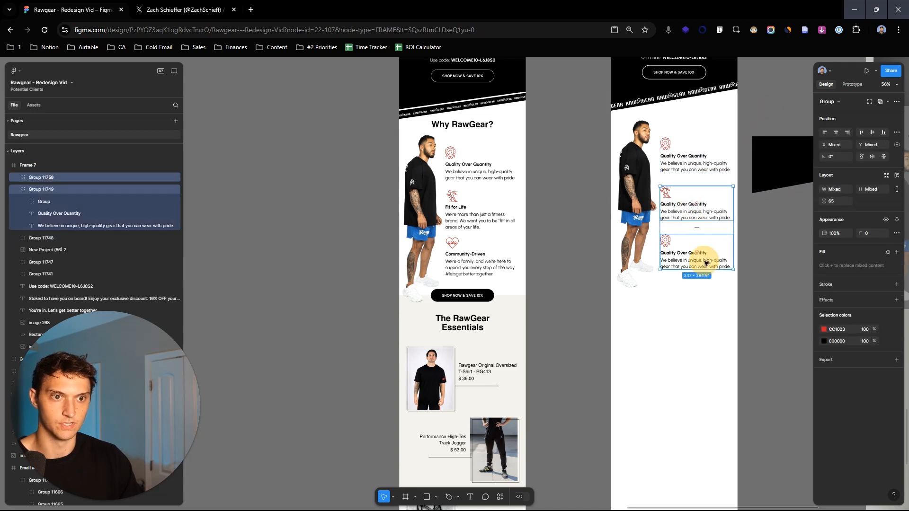
{"action": "key", "text": "Delete"}
- Copy the "Fit for Life" and "Community-Driven" blocks from the original email to below the new frame's first feature block
{"action": "left_click", "coordinate": [487, 219]}
{"action": "left_click", "coordinate": [487, 219]}
{"action": "left_click", "coordinate": [500, 261], "text": "shift"}
{"action": "left_click_drag", "start_coordinate": [507, 260], "coordinate": [721, 248]}
- Space the three feature blocks evenly in the vertical direction and slightly widen the gaps between them
{"action": "scroll", "coordinate": [715, 244], "scroll_direction": "up", "scroll_amount": 2}
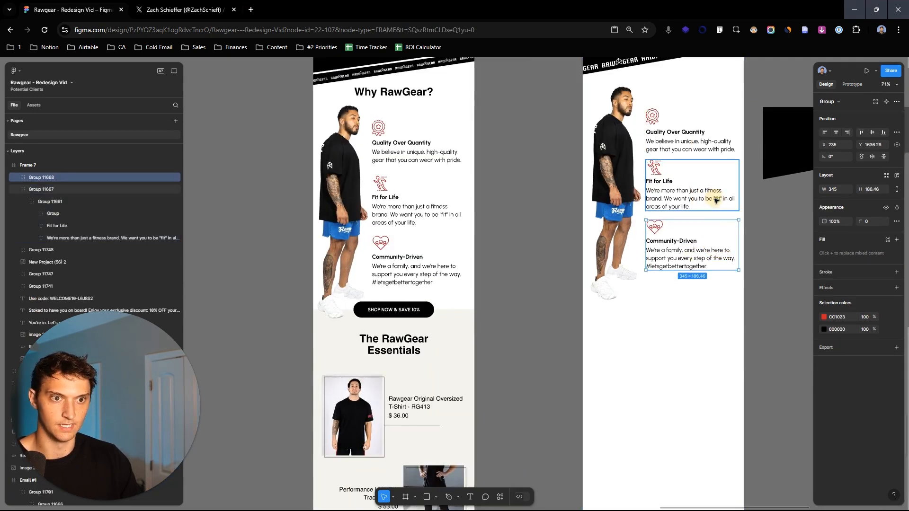
{"action": "left_click", "coordinate": [706, 142], "text": "shift"}
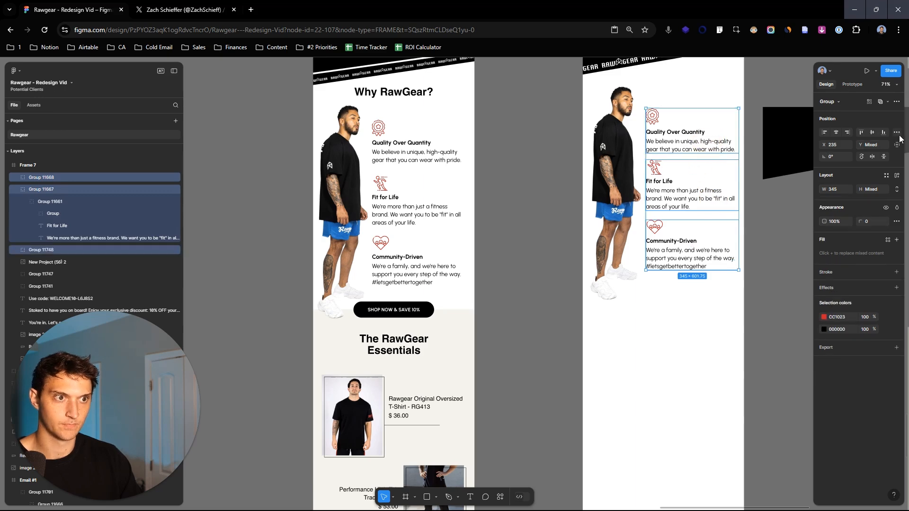
{"action": "scroll", "coordinate": [684, 180], "scroll_direction": "up", "scroll_amount": 2}
{"action": "mouse_move", "coordinate": [694, 154]}
{"action": "left_click_drag", "start_coordinate": [695, 154], "coordinate": [695, 157]}
{"action": "left_click", "coordinate": [535, 162]}
{"action": "scroll", "coordinate": [535, 163], "scroll_direction": "down", "scroll_amount": 2}
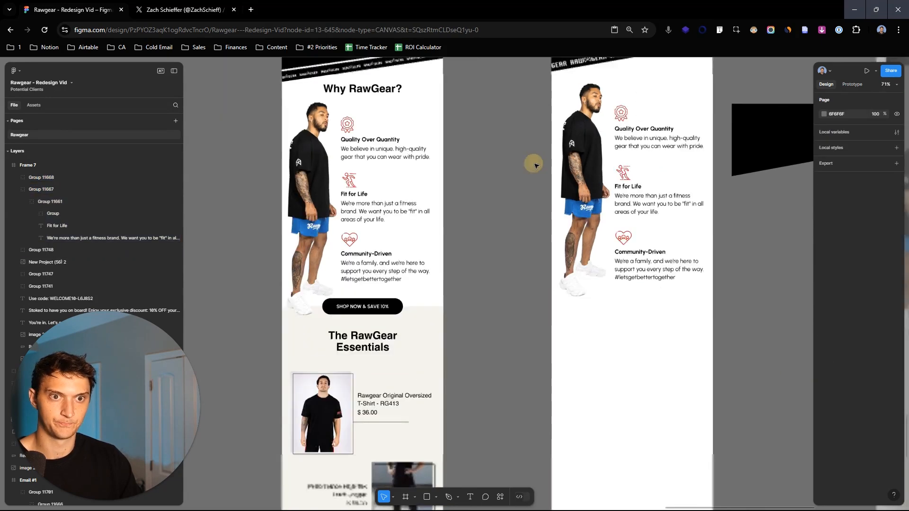
- Copy the "Why RawGear?" heading from the original email to just below the logo strip in the new frame
{"action": "left_click_drag", "start_coordinate": [747, 121], "coordinate": [727, 169]}
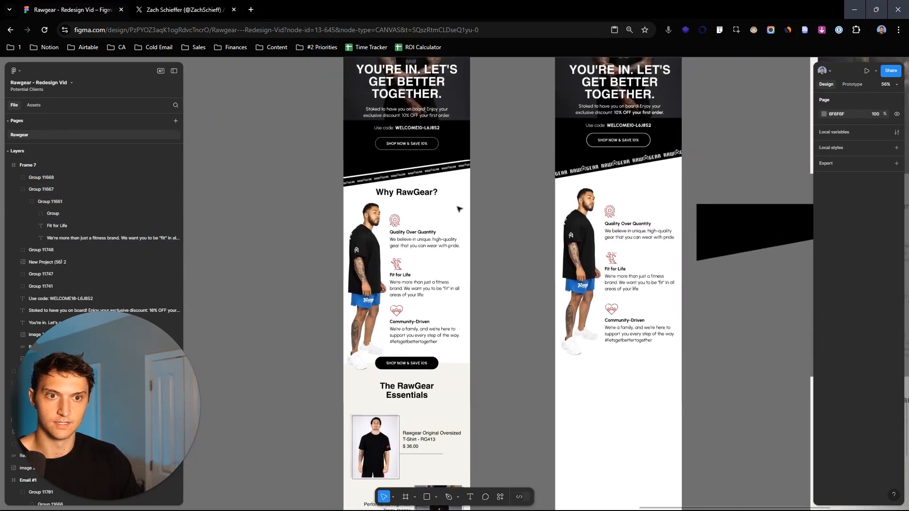
{"action": "double_click", "coordinate": [407, 196]}
{"action": "left_click_drag", "start_coordinate": [421, 194], "coordinate": [634, 185]}
- Move the model photo and the three feature blocks down together by 30 pixels to clear the "Why RawGear?" heading
{"action": "left_click", "coordinate": [586, 231]}
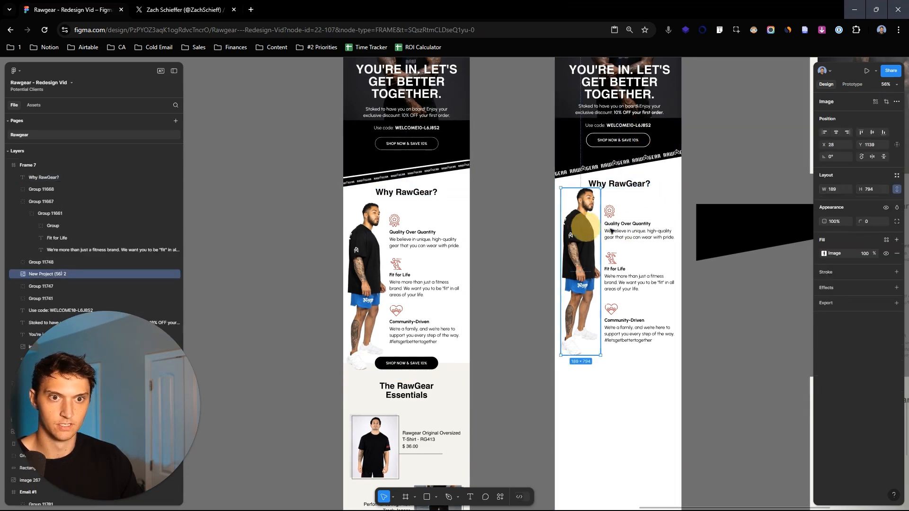
{"action": "left_click", "coordinate": [632, 226], "text": "shift"}
{"action": "left_click", "coordinate": [633, 283], "text": "shift"}
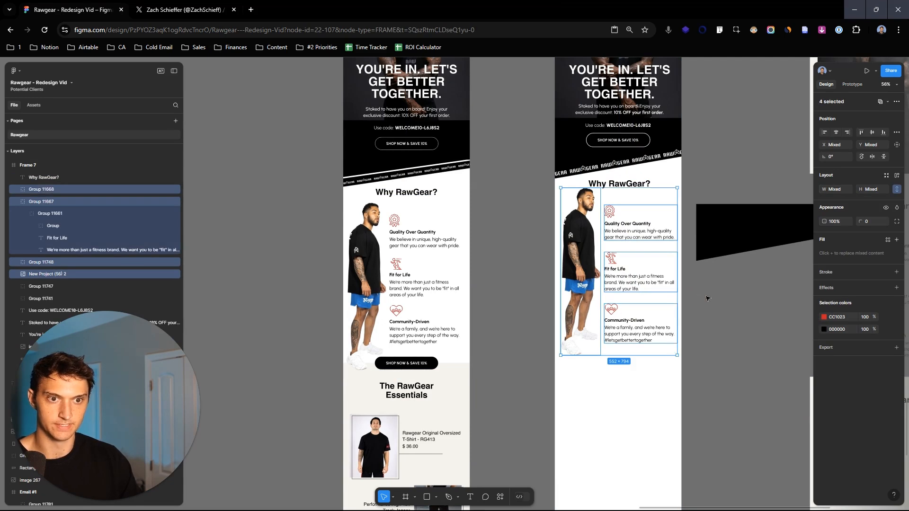
{"action": "key", "text": "shift+Down"}
{"action": "key", "text": "shift+Down"}
{"action": "key", "text": "shift+Down"}
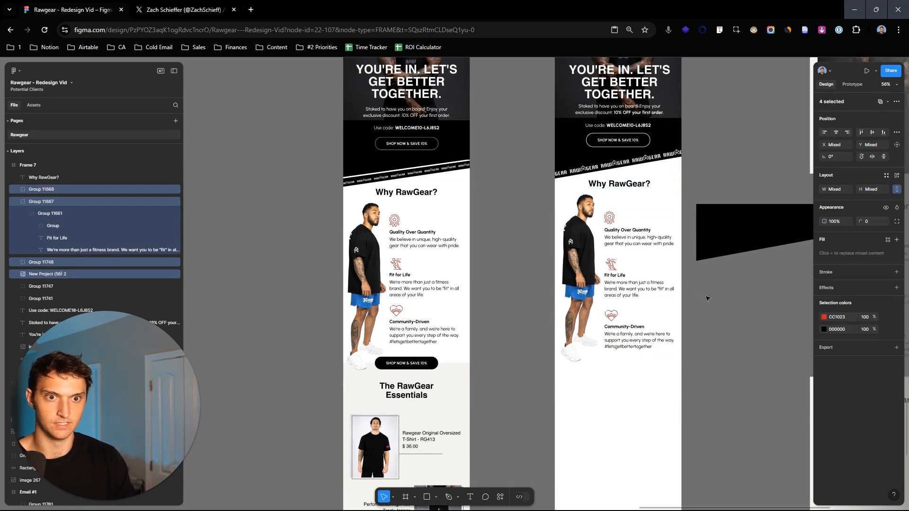
{"action": "scroll", "coordinate": [635, 228], "scroll_direction": "down", "scroll_amount": 3}
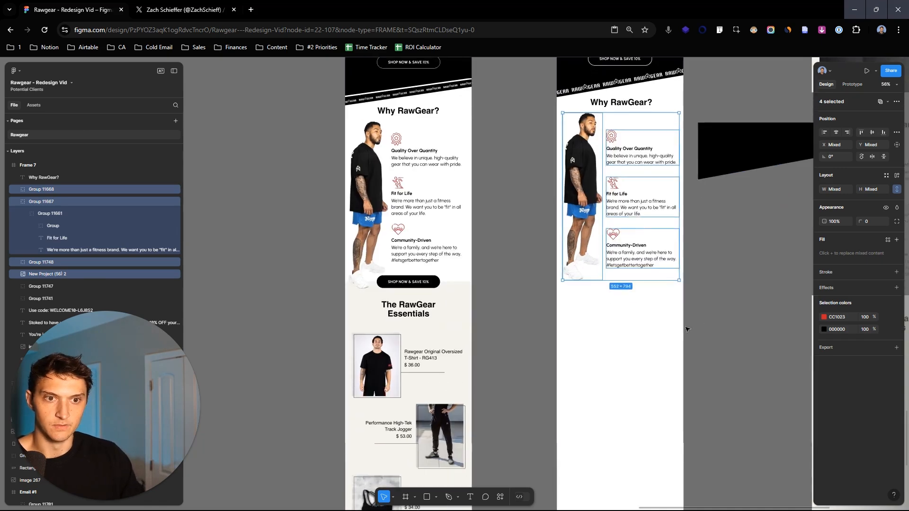
{"action": "left_click", "coordinate": [715, 252]}
{"action": "scroll", "coordinate": [571, 251], "scroll_direction": "up", "scroll_amount": 5}
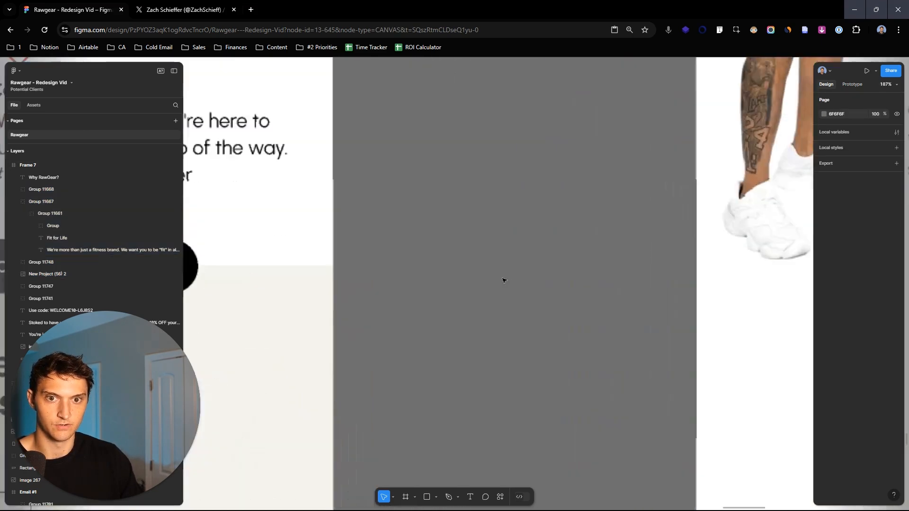
- Examine the original email's "SHOP NOW & SAVE 10%" button and how it overlaps the section below the model photo
{"action": "scroll", "coordinate": [570, 246], "scroll_direction": "down", "scroll_amount": 2}
{"action": "left_click_drag", "start_coordinate": [584, 166], "coordinate": [565, 309]}
{"action": "left_click_drag", "start_coordinate": [555, 419], "coordinate": [546, 212]}
{"action": "double_click", "coordinate": [420, 179]}
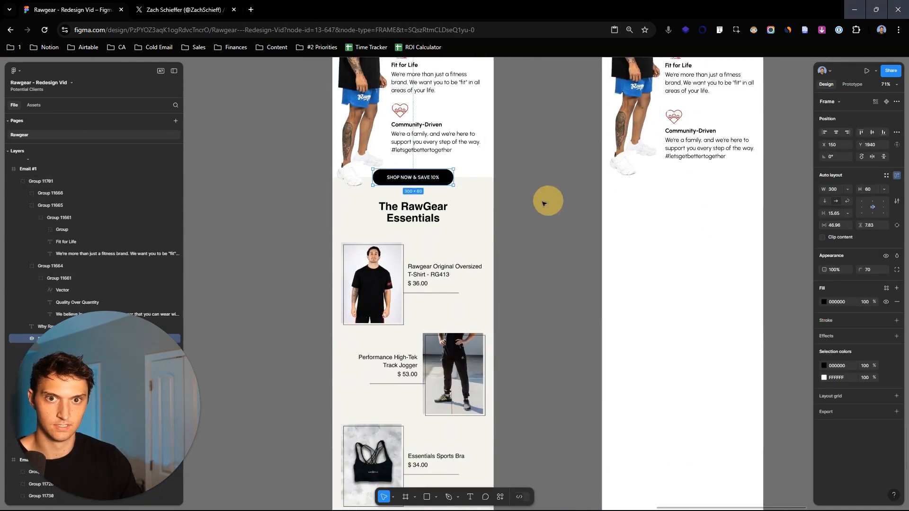
{"action": "left_click_drag", "start_coordinate": [469, 184], "coordinate": [568, 220]}
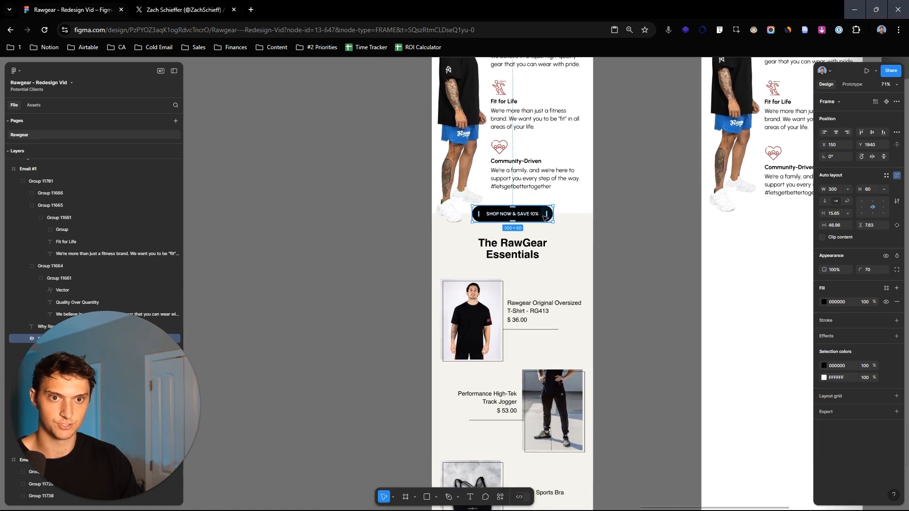
{"action": "left_click", "coordinate": [629, 212]}
{"action": "scroll", "coordinate": [629, 214], "scroll_direction": "up", "scroll_amount": 3}
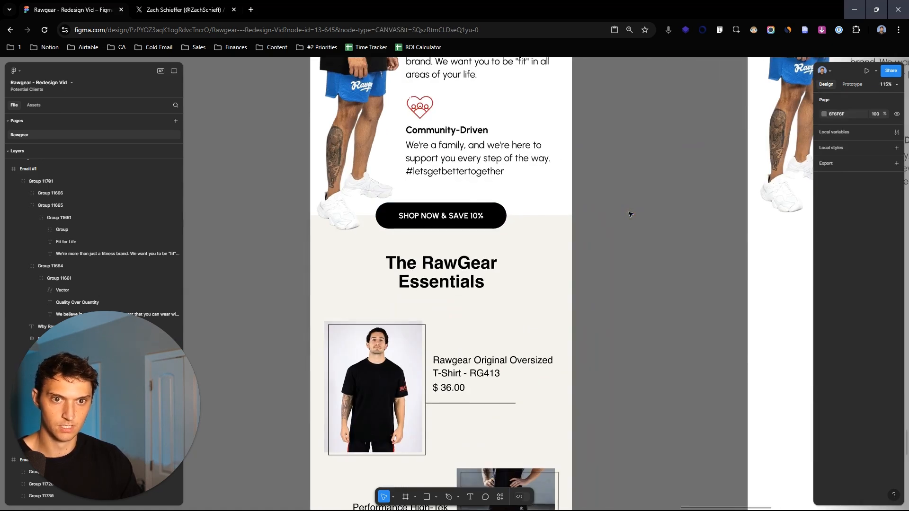
{"action": "scroll", "coordinate": [568, 217], "scroll_direction": "up", "scroll_amount": 2}
- Draw a rectangle about 364 × 55 between the two emails and fill it with the original button's black
{"action": "mouse_move", "coordinate": [506, 199]}
{"action": "left_mouse_down"}
{"action": "mouse_move", "coordinate": [704, 228]}
{"action": "mouse_move", "coordinate": [700, 263]}
{"action": "mouse_move", "coordinate": [651, 247]}
{"action": "mouse_move", "coordinate": [639, 219]}
{"action": "mouse_move", "coordinate": [654, 206]}
{"action": "mouse_move", "coordinate": [690, 224]}
{"action": "left_mouse_up"}
{"action": "scroll", "coordinate": [668, 208], "scroll_direction": "down", "scroll_amount": 5}
{"action": "left_click_drag", "start_coordinate": [690, 166], "coordinate": [628, 169]}
{"action": "left_click_drag", "start_coordinate": [639, 222], "coordinate": [632, 218]}
{"action": "key", "text": "i"}
{"action": "left_click", "coordinate": [496, 208]}
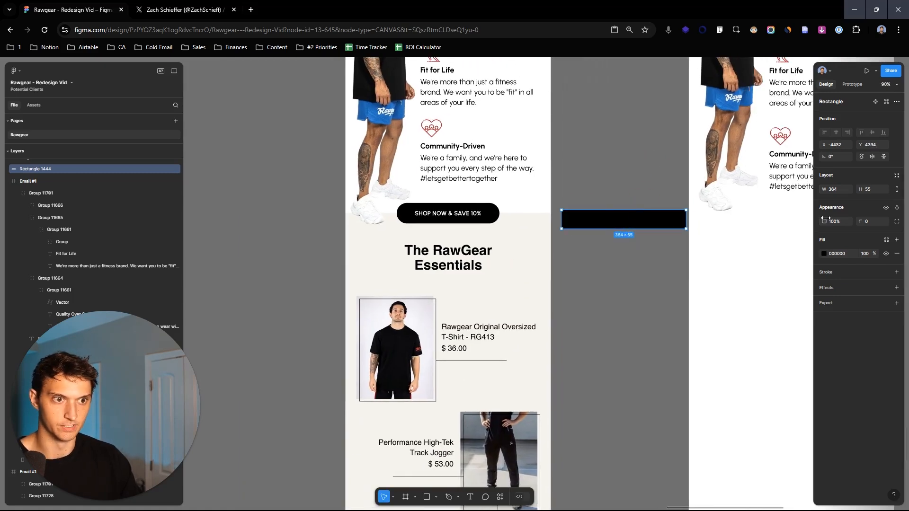
- Round the black rectangle's corners to 72 and fit it over the original button at 297 × 58
{"action": "left_click_drag", "start_coordinate": [863, 222], "coordinate": [600, 286]}
{"action": "left_click_drag", "start_coordinate": [633, 215], "coordinate": [462, 215]}
{"action": "scroll", "coordinate": [523, 224], "scroll_direction": "up", "scroll_amount": 5}
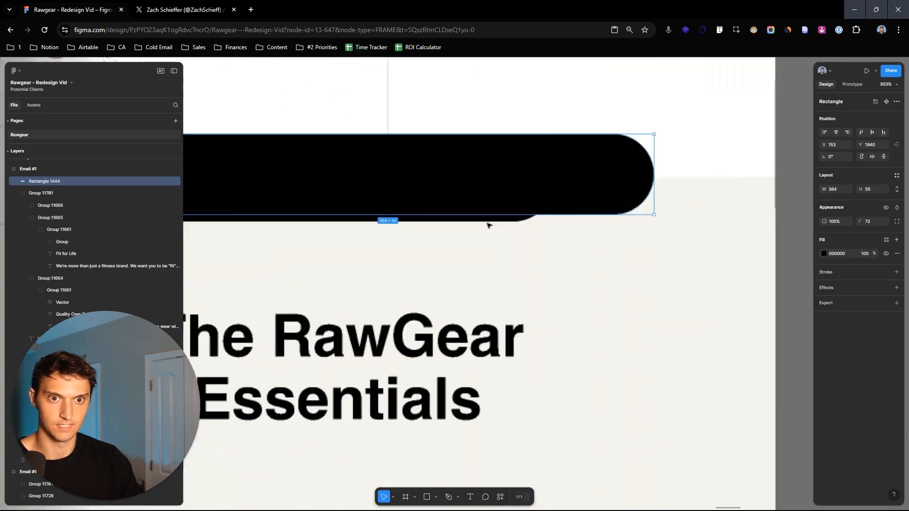
{"action": "left_click_drag", "start_coordinate": [641, 215], "coordinate": [556, 219]}
{"action": "scroll", "coordinate": [556, 219], "scroll_direction": "down", "scroll_amount": 5}
- Move the black button shape below the new frame's feature blocks and copy the "SHOP NOW & SAVE 10%" label onto it
{"action": "left_click_drag", "start_coordinate": [462, 214], "coordinate": [764, 243]}
{"action": "scroll", "coordinate": [619, 237], "scroll_direction": "down", "scroll_amount": 5}
{"action": "left_click", "coordinate": [484, 235]}
{"action": "double_click", "coordinate": [486, 234]}
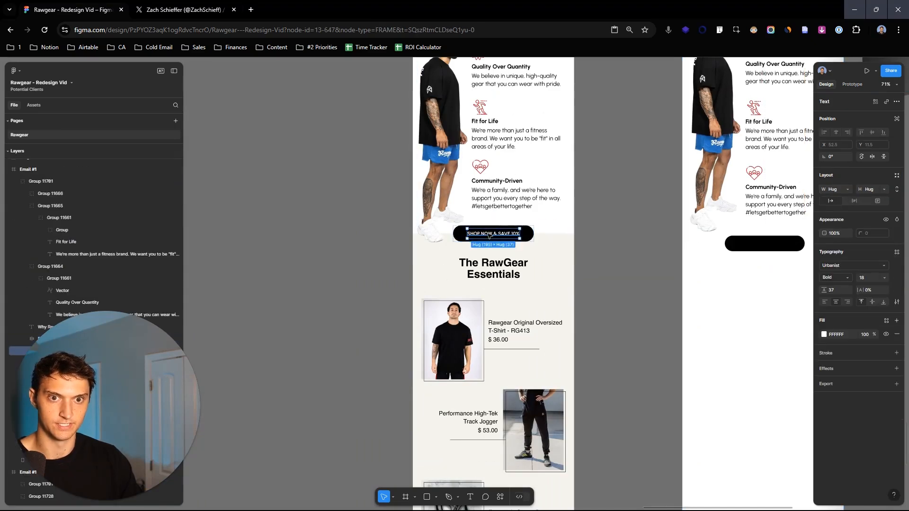
{"action": "left_click_drag", "start_coordinate": [486, 235], "coordinate": [795, 245]}
{"action": "scroll", "coordinate": [795, 246], "scroll_direction": "up", "scroll_amount": 5}
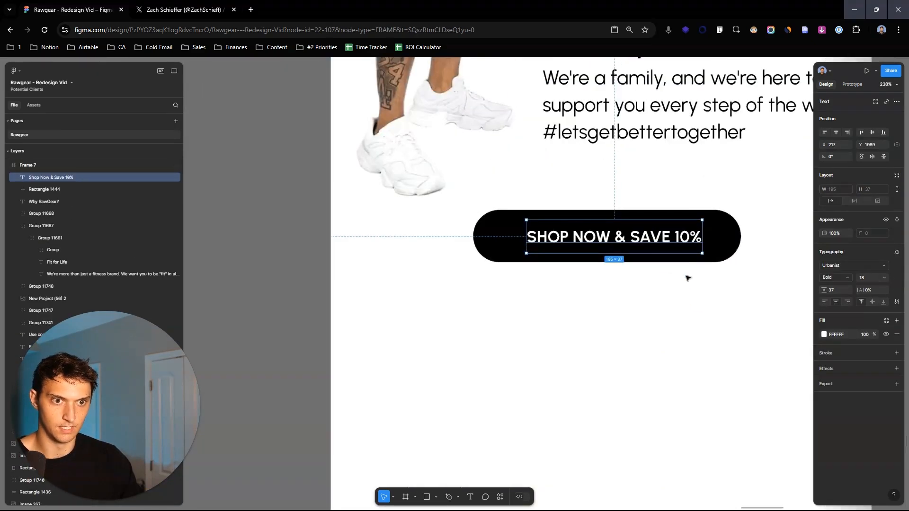
- Center the label on the black button shape in both directions and group the two
{"action": "left_click", "coordinate": [711, 235], "text": "shift"}
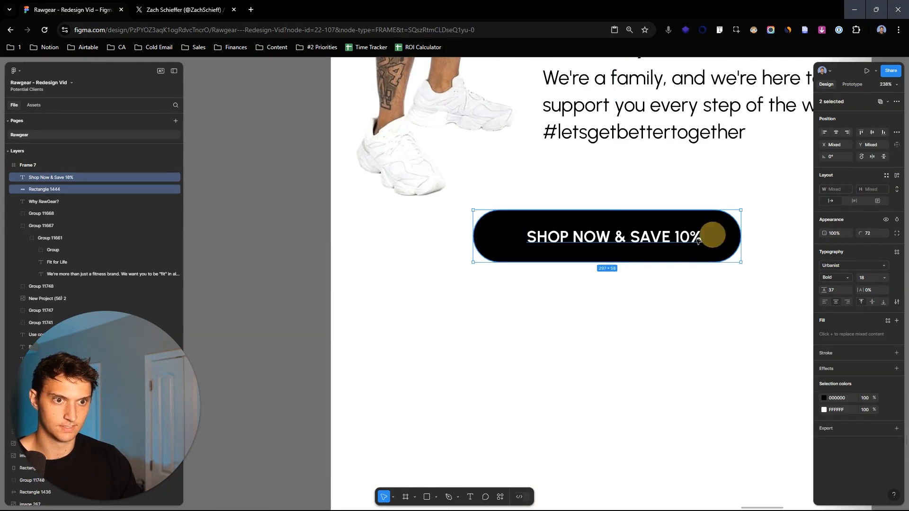
{"action": "left_click", "coordinate": [836, 131]}
{"action": "left_click", "coordinate": [873, 132]}
{"action": "left_click_drag", "start_coordinate": [658, 226], "coordinate": [643, 231]}
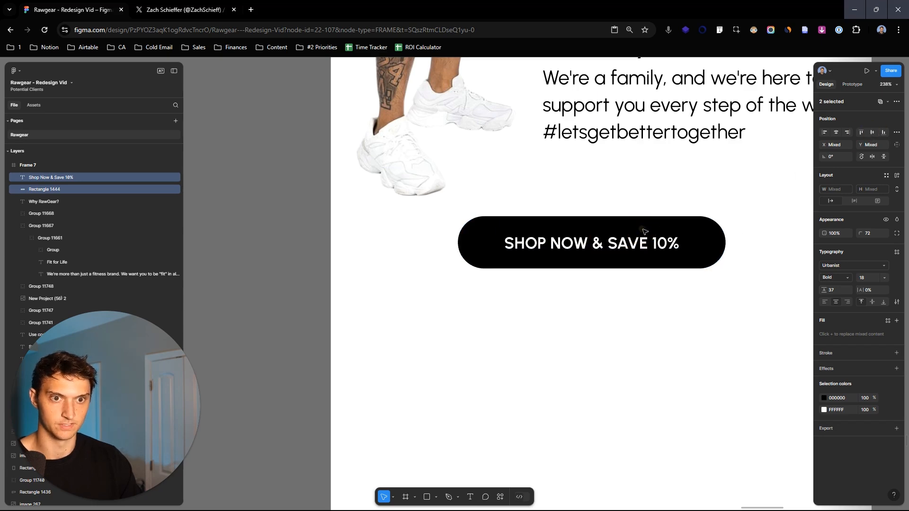
{"action": "key", "text": "ctrl+g"}
- Center the button group horizontally in the new frame and set its vertical position to 1975
{"action": "scroll", "coordinate": [667, 234], "scroll_direction": "down", "scroll_amount": 3}
{"action": "scroll", "coordinate": [674, 239], "scroll_direction": "down", "scroll_amount": 8}
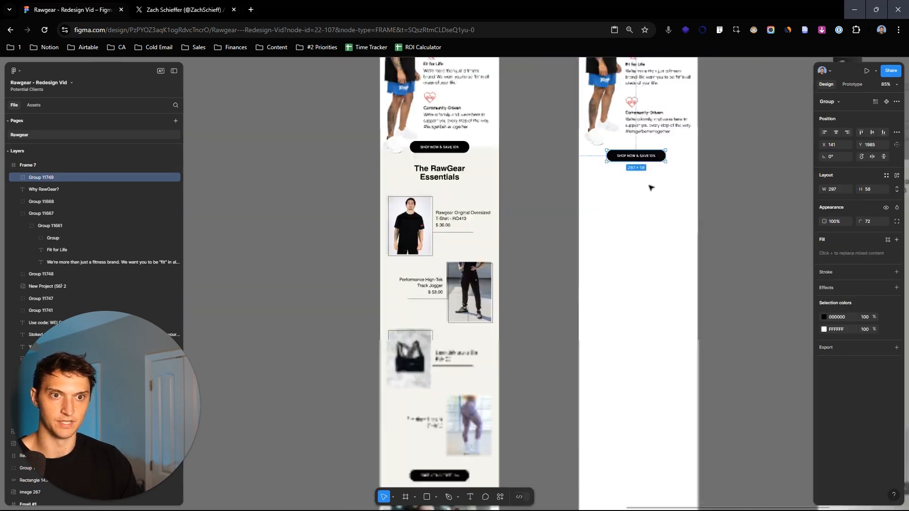
{"action": "scroll", "coordinate": [660, 231], "scroll_direction": "up", "scroll_amount": 4}
{"action": "left_click_drag", "start_coordinate": [678, 240], "coordinate": [660, 254]}
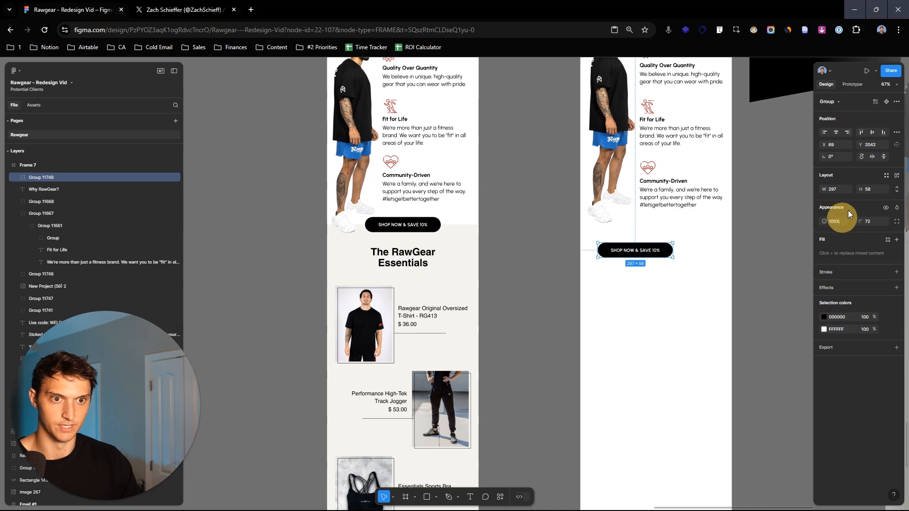
{"action": "left_click", "coordinate": [836, 132]}
{"action": "left_click_drag", "start_coordinate": [861, 145], "coordinate": [810, 151]}
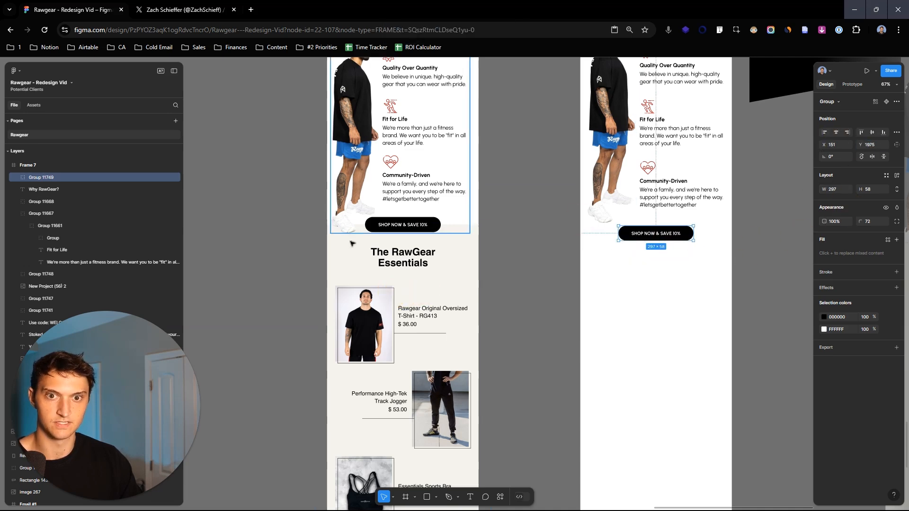
- Examine the RawGear Essentials section and the rest of the original email below the button
{"action": "left_click_drag", "start_coordinate": [436, 324], "coordinate": [440, 116]}
{"action": "scroll", "coordinate": [436, 199], "scroll_direction": "down", "scroll_amount": 4}
{"action": "left_click_drag", "start_coordinate": [436, 177], "coordinate": [437, 210]}
{"action": "left_click_drag", "start_coordinate": [549, 116], "coordinate": [543, 270]}
{"action": "scroll", "coordinate": [486, 218], "scroll_direction": "down", "scroll_amount": 3}
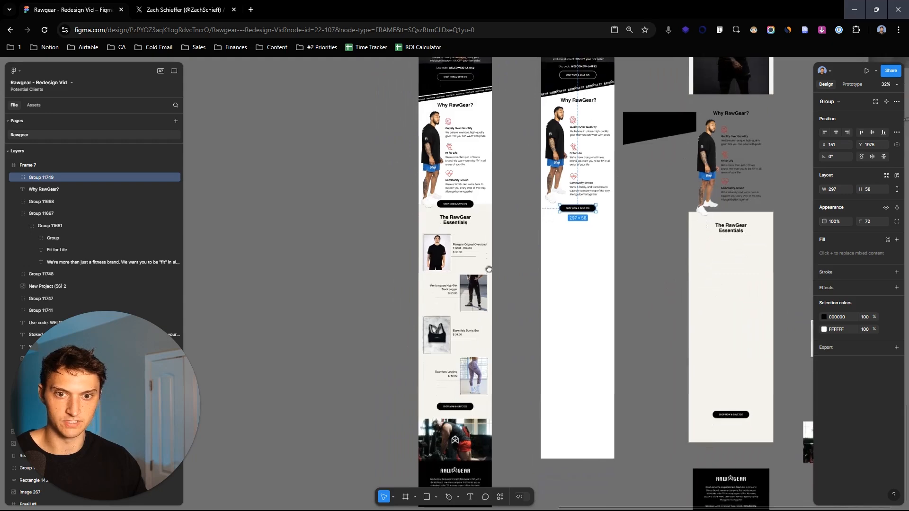
{"action": "scroll", "coordinate": [558, 367], "scroll_direction": "up", "scroll_amount": 3}
{"action": "left_click_drag", "start_coordinate": [558, 367], "coordinate": [569, 351]}
{"action": "scroll", "coordinate": [463, 188], "scroll_direction": "up", "scroll_amount": 2}
{"action": "left_click", "coordinate": [485, 260]}
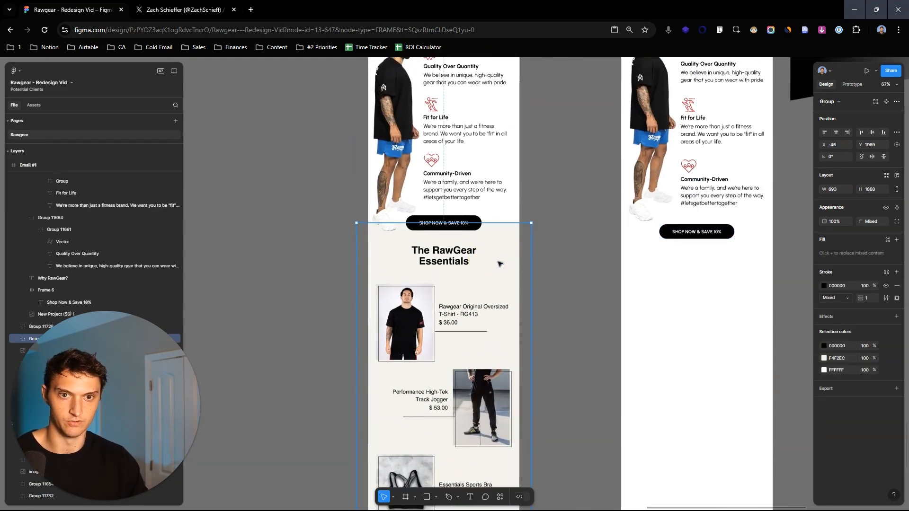
{"action": "left_click_drag", "start_coordinate": [497, 257], "coordinate": [289, 229]}
{"action": "scroll", "coordinate": [423, 236], "scroll_direction": "left", "scroll_amount": 3}
{"action": "left_click_drag", "start_coordinate": [394, 223], "coordinate": [319, 260]}
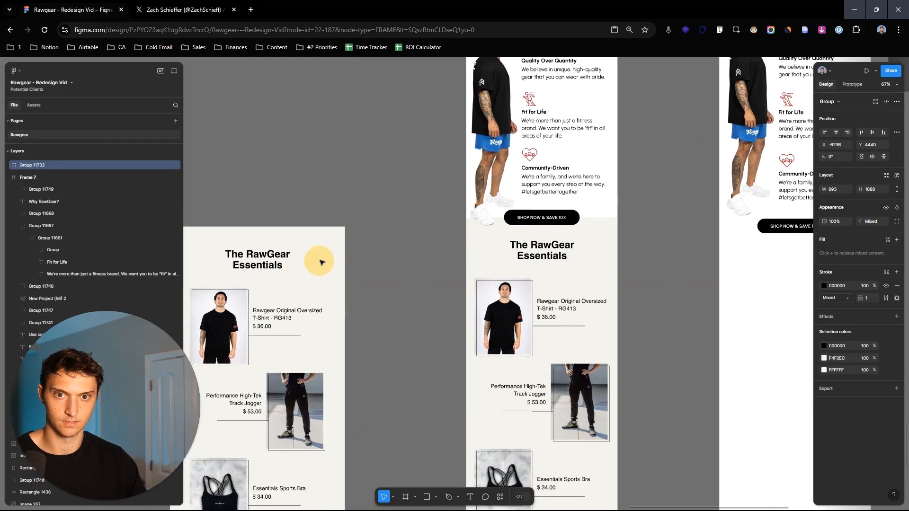
{"action": "key", "text": "Delete"}
- Draw a full-width background rectangle, 600 × 1717, starting at the middle of the new frame's button
{"action": "scroll", "coordinate": [545, 227], "scroll_direction": "right", "scroll_amount": 5}
{"action": "scroll", "coordinate": [544, 227], "scroll_direction": "down", "scroll_amount": 1}
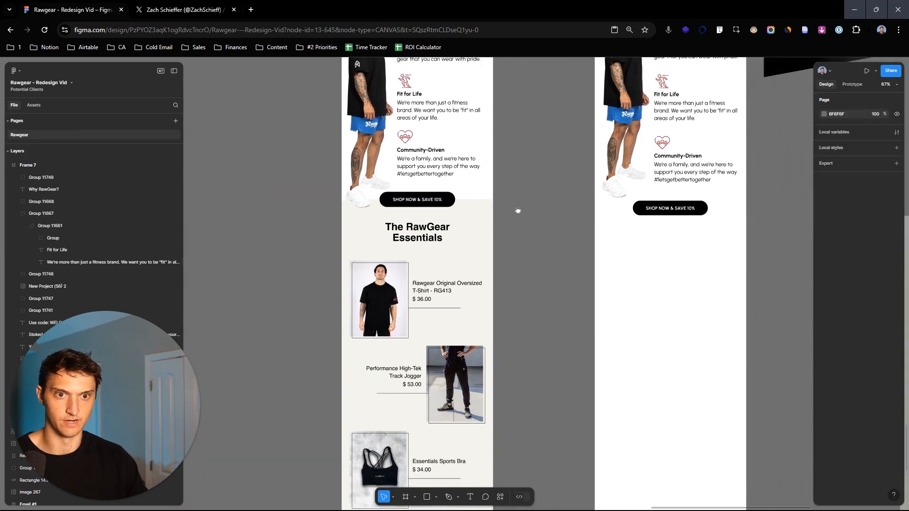
{"action": "scroll", "coordinate": [595, 221], "scroll_direction": "up", "scroll_amount": 3}
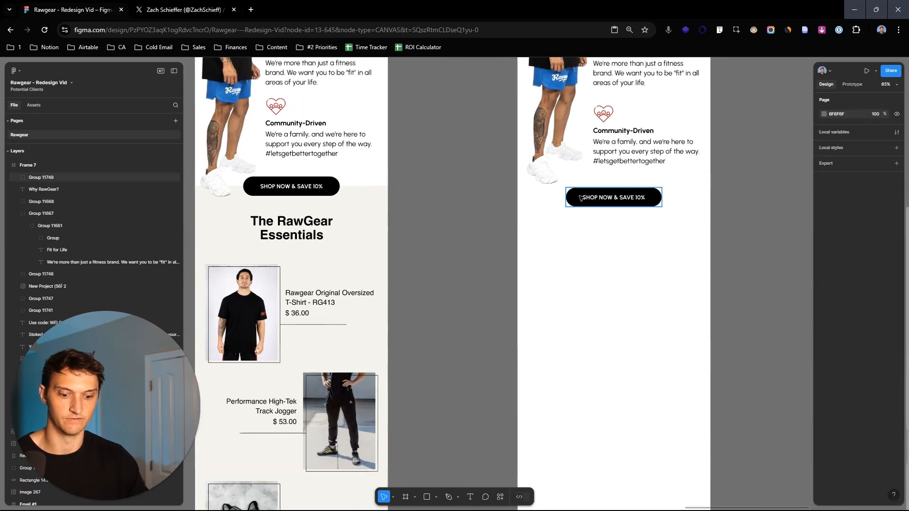
{"action": "key", "text": "r"}
{"action": "mouse_move", "coordinate": [518, 196]}
{"action": "left_mouse_down"}
{"action": "mouse_move", "coordinate": [706, 219]}
{"action": "mouse_move", "coordinate": [702, 294]}
{"action": "mouse_move", "coordinate": [714, 269]}
{"action": "mouse_move", "coordinate": [708, 286]}
{"action": "left_mouse_up"}
{"action": "scroll", "coordinate": [706, 219], "scroll_direction": "down", "scroll_amount": 10}
{"action": "left_click_drag", "start_coordinate": [518, 265], "coordinate": [515, 264]}
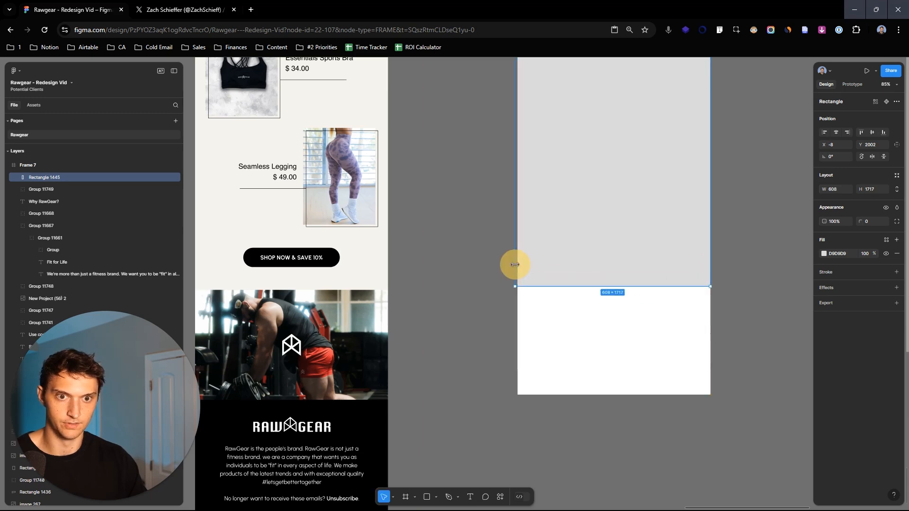
- Send the background rectangle behind the button and fill it with the off-white of the original Essentials section
{"action": "scroll", "coordinate": [658, 311], "scroll_direction": "down", "scroll_amount": 5}
{"action": "scroll", "coordinate": [659, 197], "scroll_direction": "up", "scroll_amount": 4}
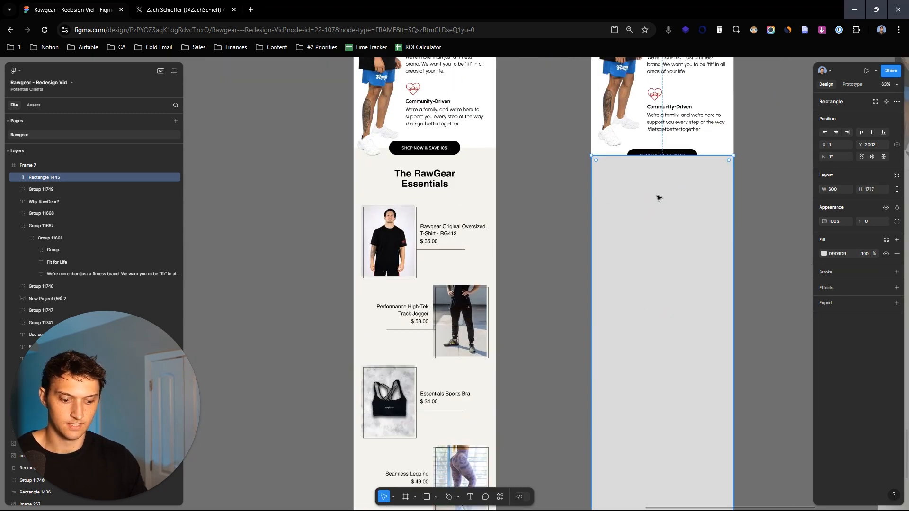
{"action": "key", "text": "i"}
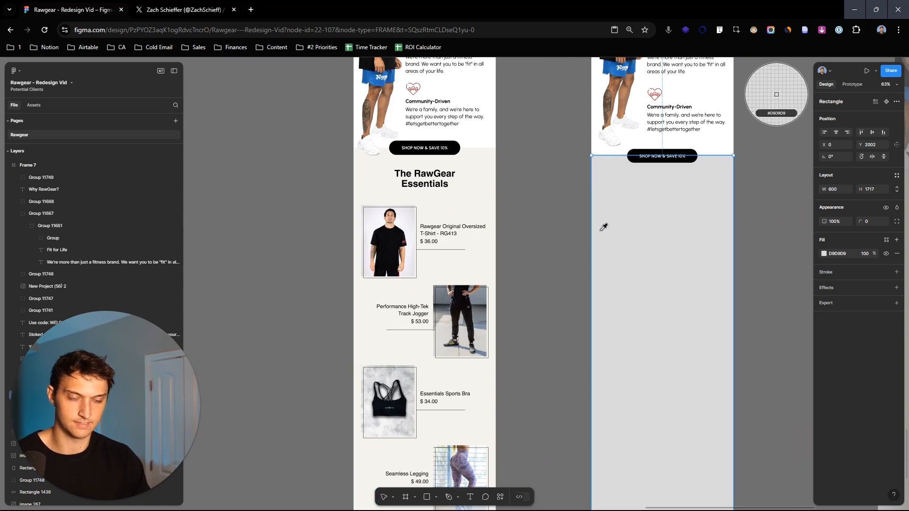
{"action": "left_click", "coordinate": [491, 203]}
{"action": "left_click", "coordinate": [587, 195]}
{"action": "scroll", "coordinate": [533, 199], "scroll_direction": "up", "scroll_amount": 3}
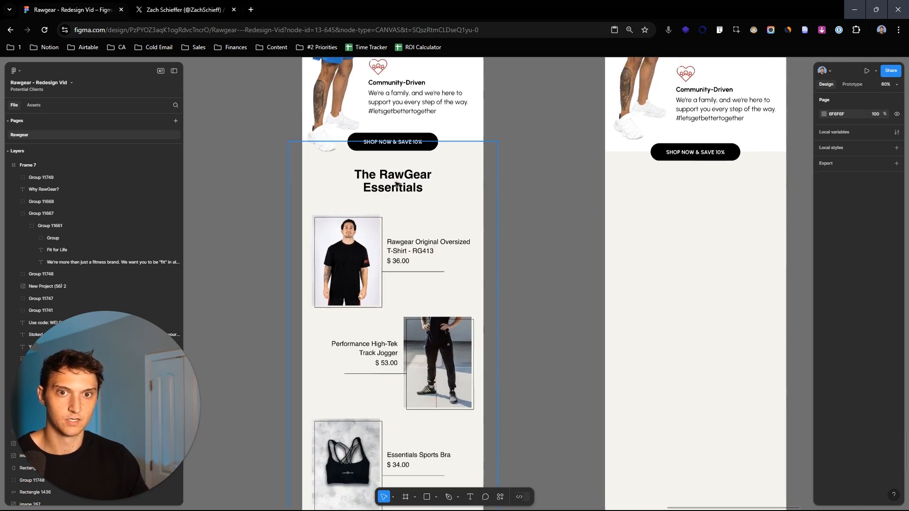
- Copy "The RawGear Essentials" heading from the original email to just below the new frame's button
{"action": "left_click", "coordinate": [397, 185]}
{"action": "double_click", "coordinate": [397, 184]}
{"action": "left_click_drag", "start_coordinate": [396, 185], "coordinate": [700, 186]}
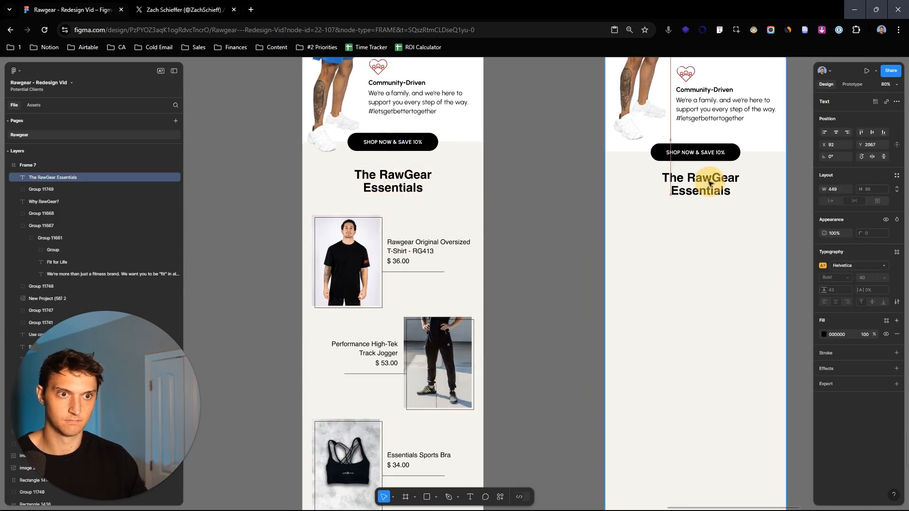
{"action": "left_click", "coordinate": [567, 176]}
- Copy only the T-shirt photo from the separated product blocks onto the empty canvas beside its block
{"action": "scroll", "coordinate": [731, 209], "scroll_direction": "down", "scroll_amount": 4}
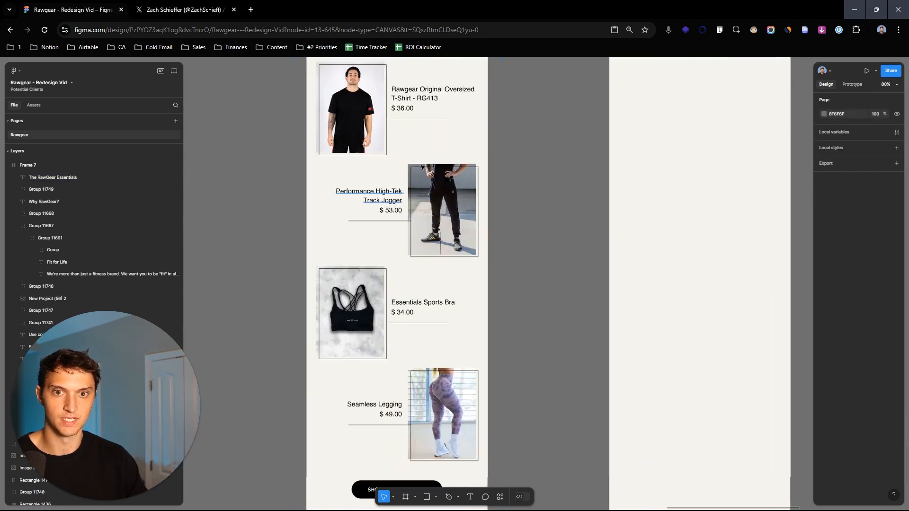
{"action": "scroll", "coordinate": [412, 193], "scroll_direction": "up", "scroll_amount": 2}
{"action": "scroll", "coordinate": [410, 180], "scroll_direction": "up", "scroll_amount": 5}
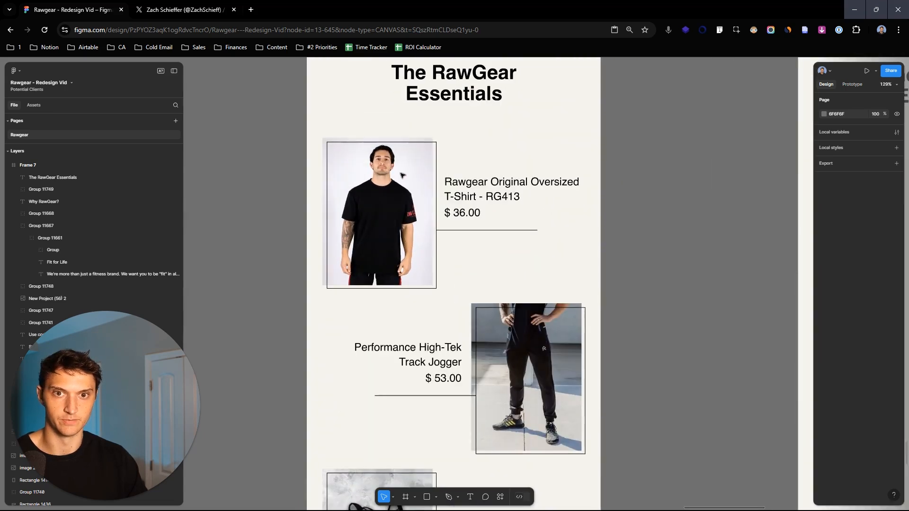
{"action": "scroll", "coordinate": [409, 180], "scroll_direction": "down", "scroll_amount": 10}
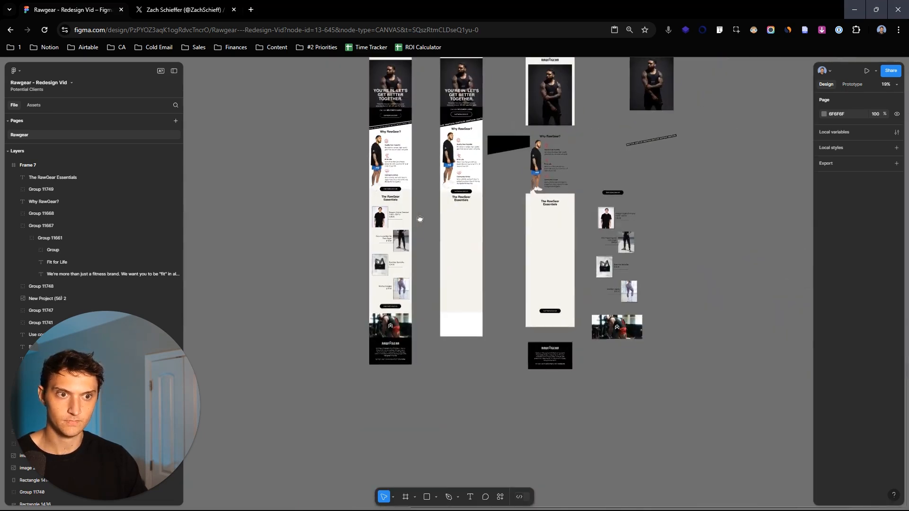
{"action": "scroll", "coordinate": [420, 219], "scroll_direction": "up", "scroll_amount": 10}
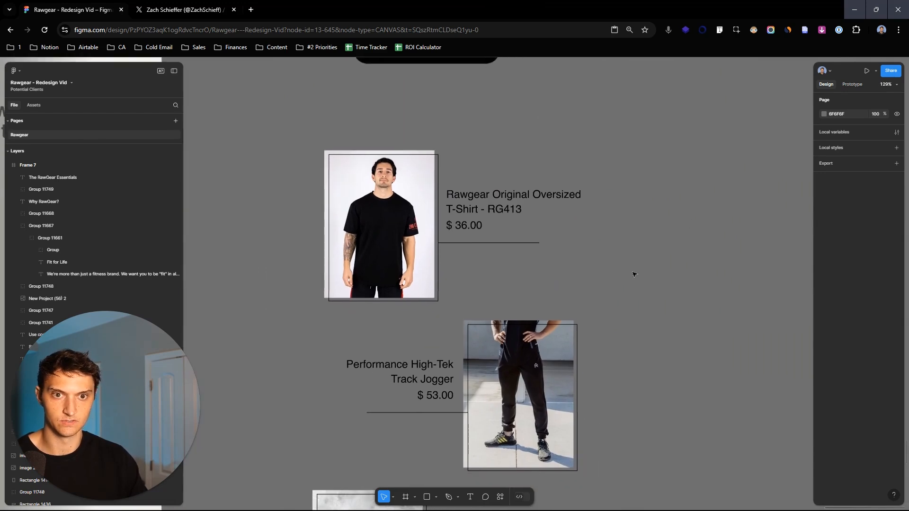
{"action": "left_click", "coordinate": [485, 221]}
{"action": "double_click", "coordinate": [431, 222]}
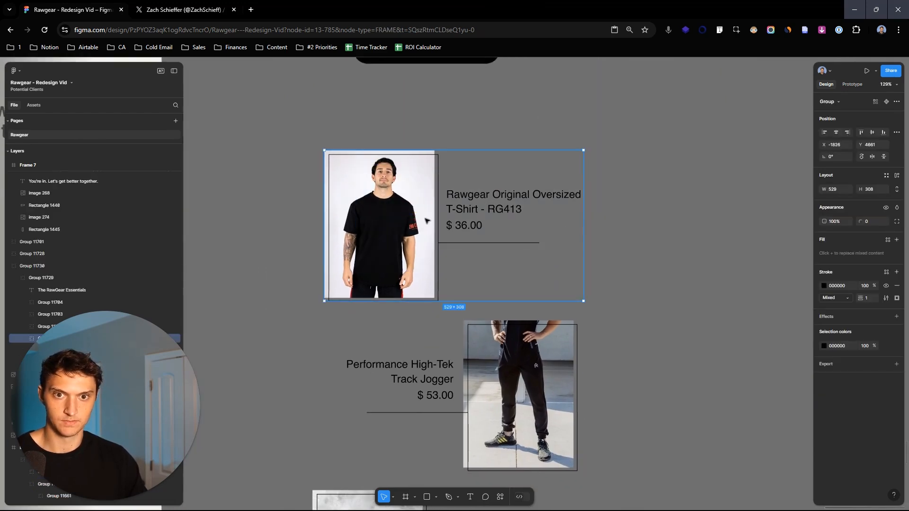
{"action": "double_click", "coordinate": [419, 216]}
{"action": "left_click_drag", "start_coordinate": [418, 214], "coordinate": [748, 206], "text": "alt"}
{"action": "left_click", "coordinate": [747, 335]}
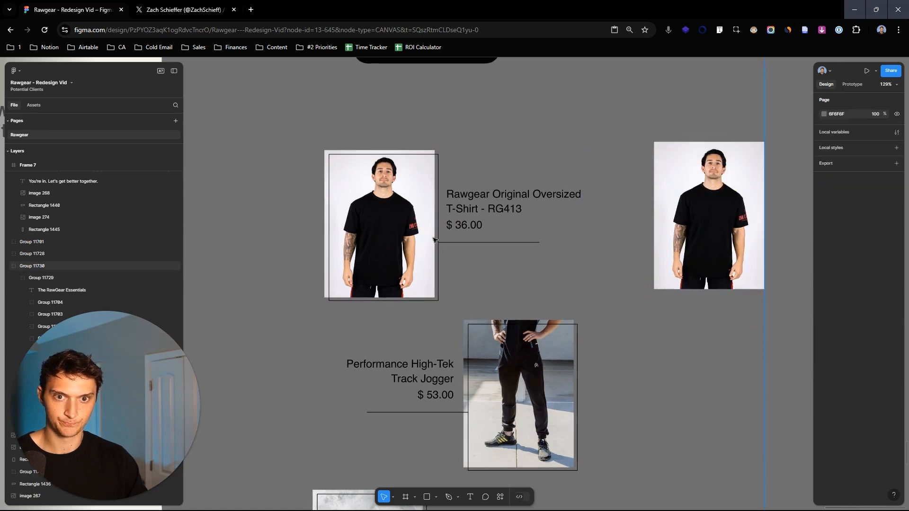
- Draw a 225 × 301 rectangle exactly covering the copied T-shirt photo
{"action": "double_click", "coordinate": [439, 231]}
{"action": "double_click", "coordinate": [438, 232]}
{"action": "left_click_drag", "start_coordinate": [721, 206], "coordinate": [654, 191]}
{"action": "left_click", "coordinate": [534, 217]}
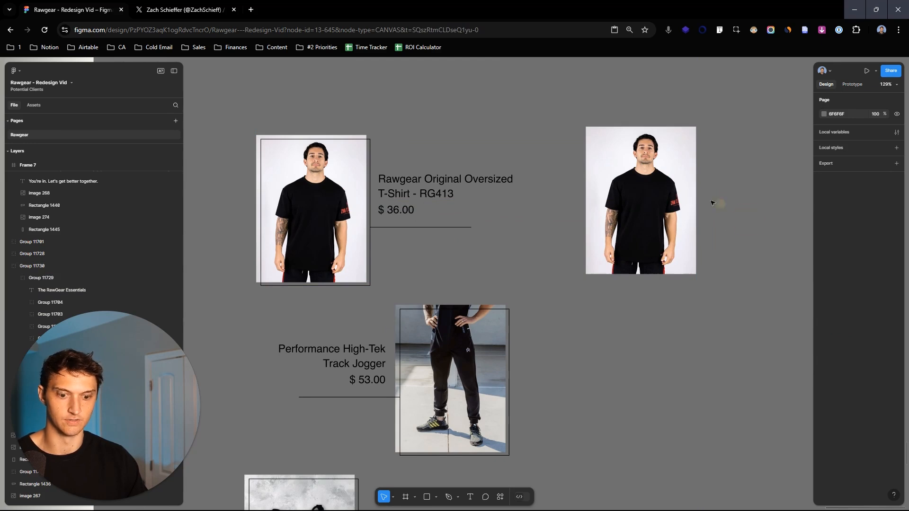
{"action": "key", "text": "r"}
{"action": "scroll", "coordinate": [608, 160], "scroll_direction": "up", "scroll_amount": 5, "text": "ctrl"}
{"action": "mouse_move", "coordinate": [569, 94]}
{"action": "left_mouse_down"}
{"action": "mouse_move", "coordinate": [811, 382]}
{"action": "mouse_move", "coordinate": [801, 400]}
{"action": "left_mouse_up"}
{"action": "scroll", "coordinate": [669, 325], "scroll_direction": "right", "scroll_amount": 2}
{"action": "mouse_move", "coordinate": [730, 400]}
{"action": "left_mouse_down"}
{"action": "mouse_move", "coordinate": [684, 349]}
{"action": "mouse_move", "coordinate": [726, 396]}
{"action": "left_mouse_up"}
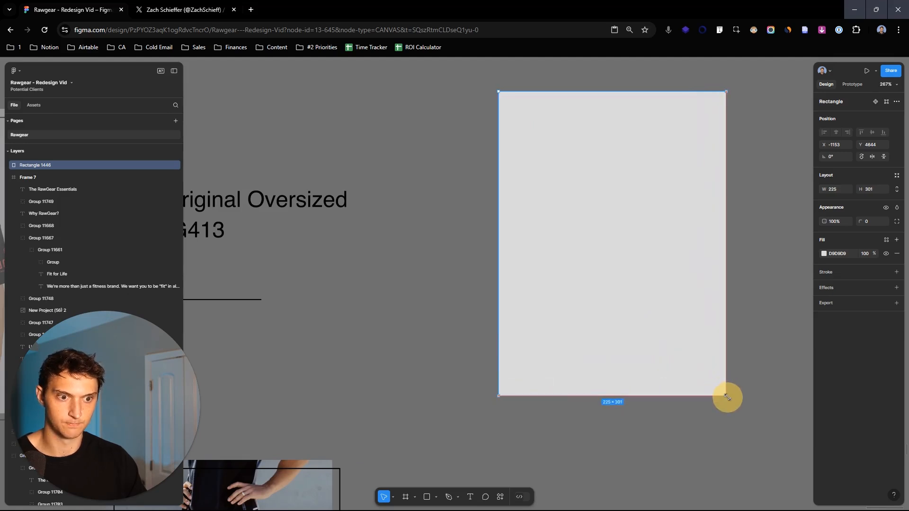
- Give the rectangle a black inside stroke 3 thick and remove its fill so it outlines the T-shirt photo
{"action": "left_click", "coordinate": [896, 271]}
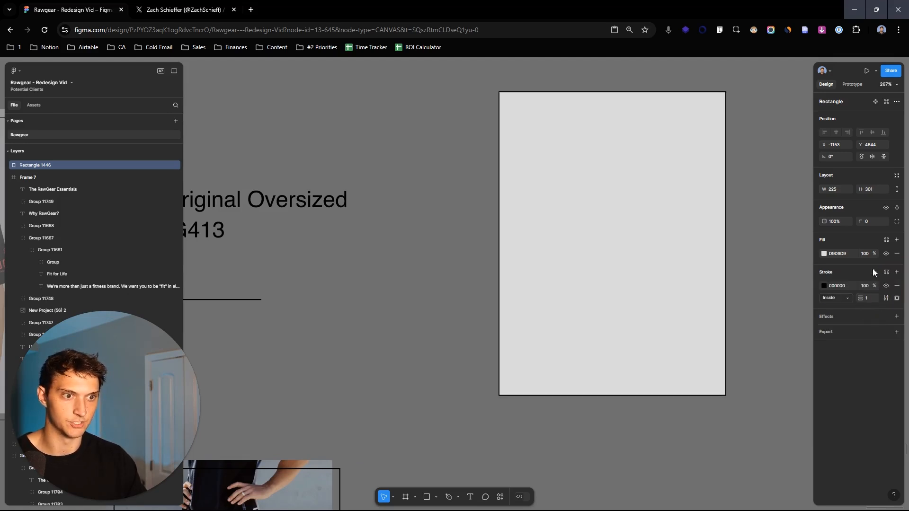
{"action": "left_click", "coordinate": [896, 254]}
{"action": "left_click_drag", "start_coordinate": [861, 281], "coordinate": [874, 280]}
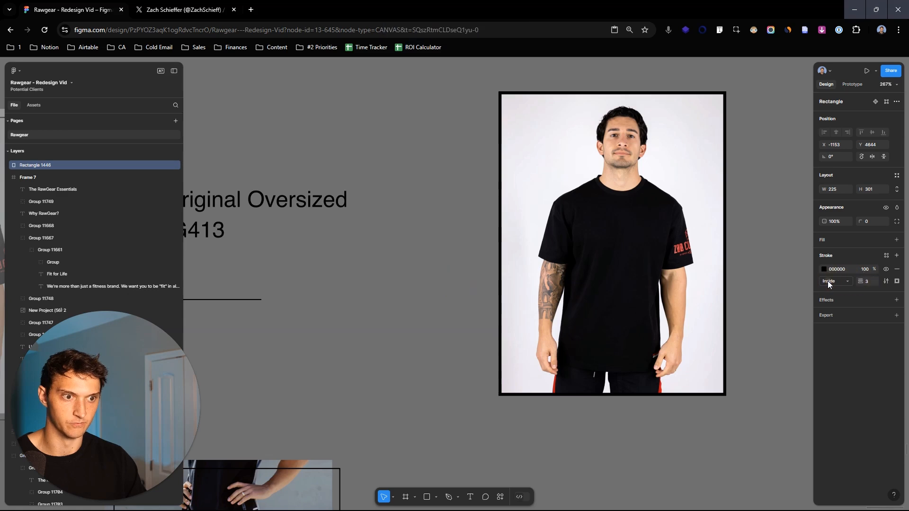
- Offset the black outline from the T-shirt photo by moving it to X -1148, Y 4649
{"action": "left_click_drag", "start_coordinate": [824, 144], "coordinate": [831, 145]}
{"action": "key", "text": "ctrl+z"}
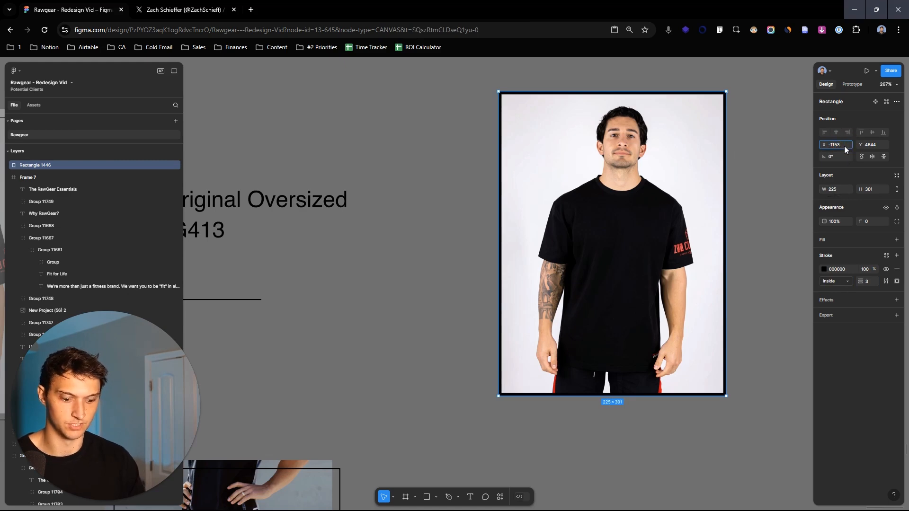
{"action": "type", "text": "5"}
{"action": "key", "text": "Return"}
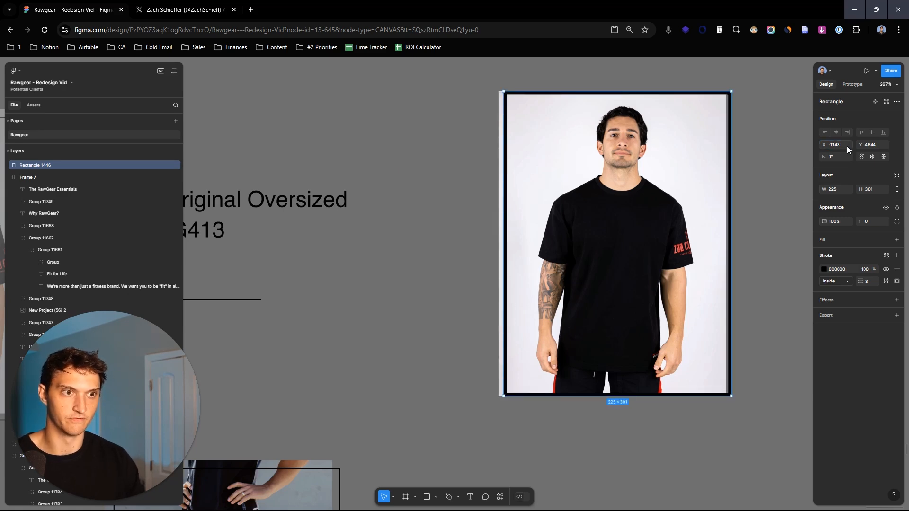
{"action": "left_click", "coordinate": [885, 145]}
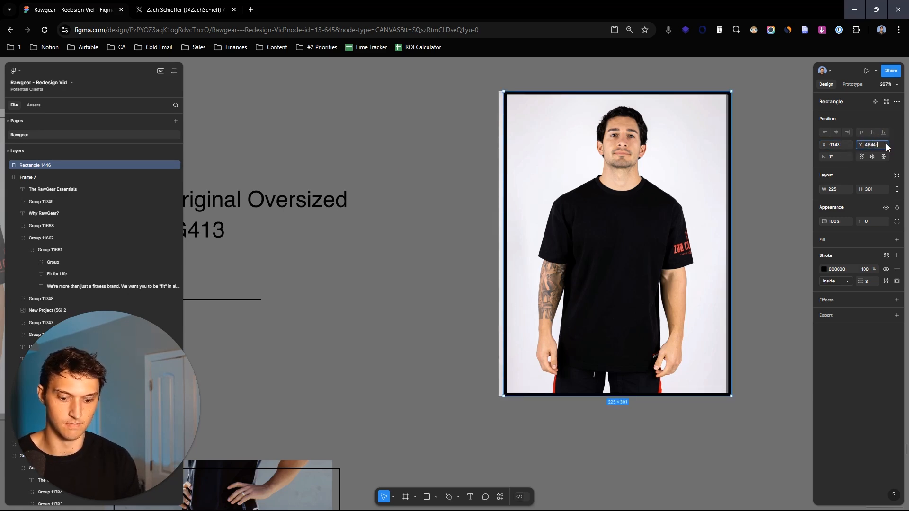
{"action": "type", "text": "-5"}
{"action": "key", "text": "Return"}
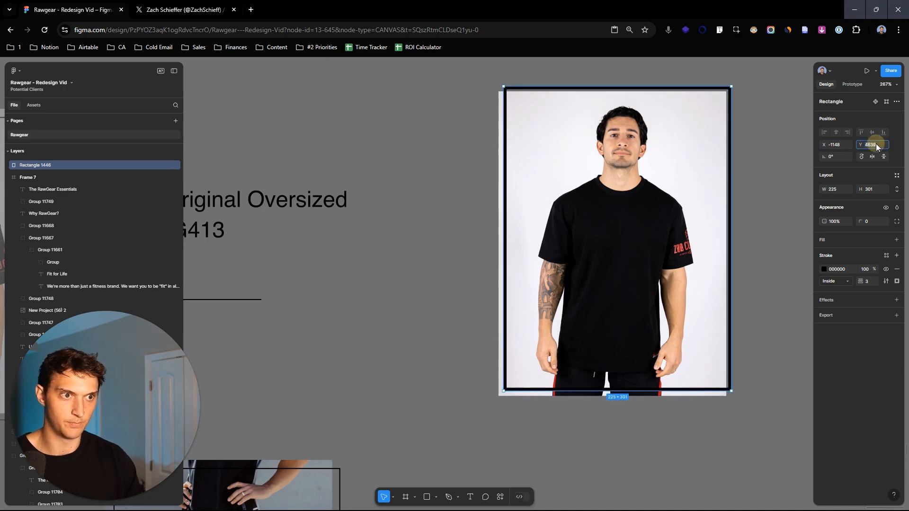
{"action": "type", "text": "-5"}
{"action": "key", "text": "Return"}
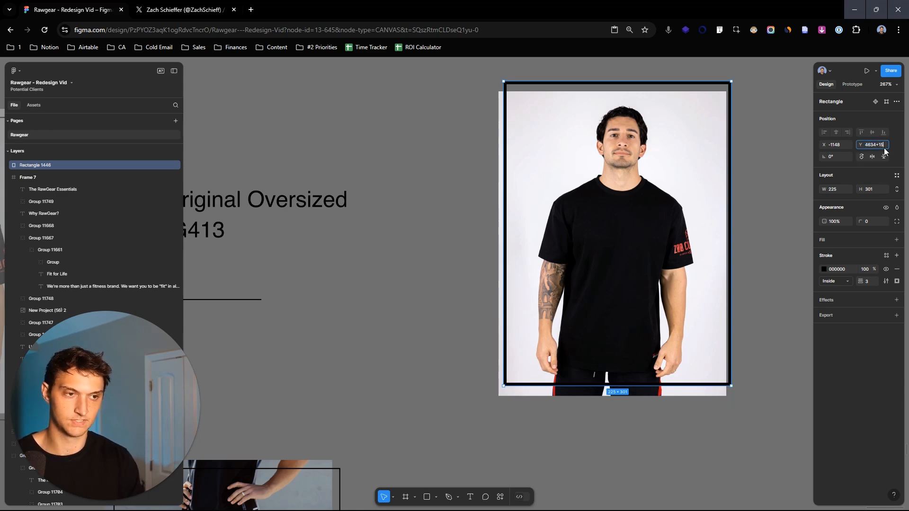
{"action": "key", "text": "Return"}
- Thin the T-shirt outline's stroke to 1
{"action": "left_click", "coordinate": [445, 193]}
{"action": "scroll", "coordinate": [445, 193], "scroll_direction": "down", "scroll_amount": 3}
{"action": "left_click_drag", "start_coordinate": [445, 193], "coordinate": [698, 242]}
{"action": "left_click_drag", "start_coordinate": [578, 273], "coordinate": [352, 243]}
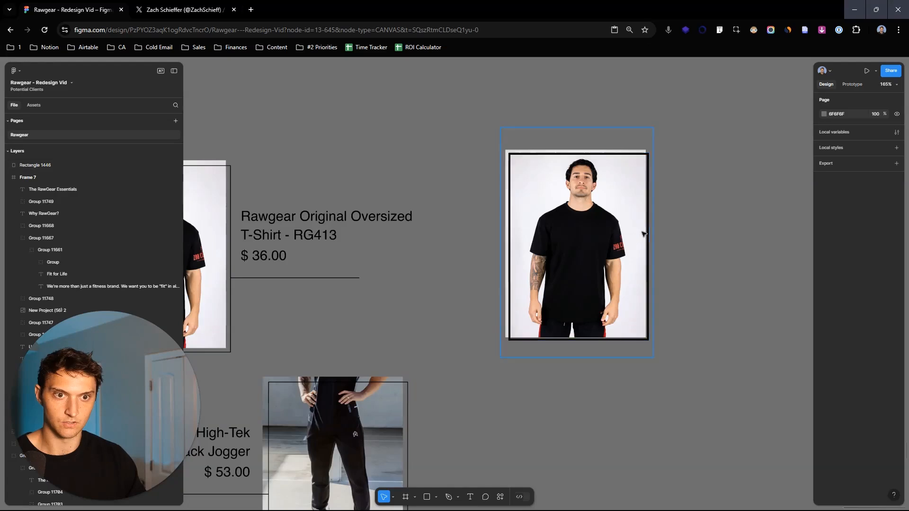
{"action": "scroll", "coordinate": [644, 232], "scroll_direction": "up", "scroll_amount": 3}
{"action": "left_click", "coordinate": [653, 230]}
{"action": "left_click_drag", "start_coordinate": [860, 279], "coordinate": [451, 280]}
{"action": "scroll", "coordinate": [716, 199], "scroll_direction": "down", "scroll_amount": 3}
{"action": "left_click_drag", "start_coordinate": [451, 212], "coordinate": [495, 211]}
{"action": "scroll", "coordinate": [712, 177], "scroll_direction": "up", "scroll_amount": 3}
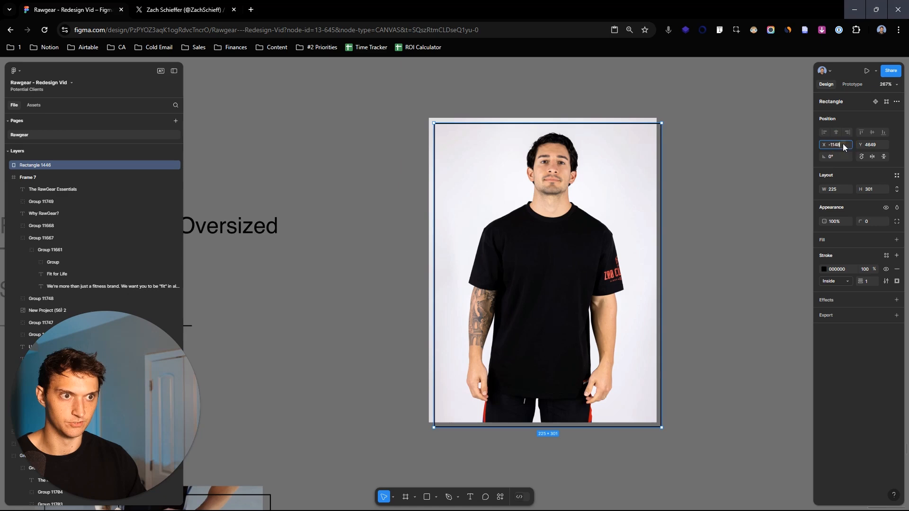
- Increase the outline's offset from the T-shirt photo by setting its position to X -1143, Y 4654
{"action": "type", "text": "5"}
{"action": "key", "text": "Return"}
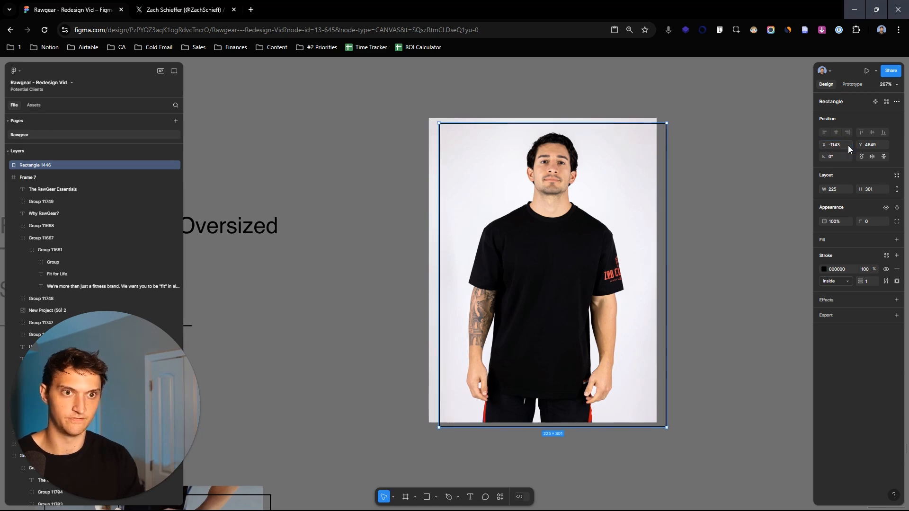
{"action": "scroll", "coordinate": [714, 111], "scroll_direction": "down", "scroll_amount": 3}
{"action": "scroll", "coordinate": [713, 111], "scroll_direction": "right", "scroll_amount": 3}
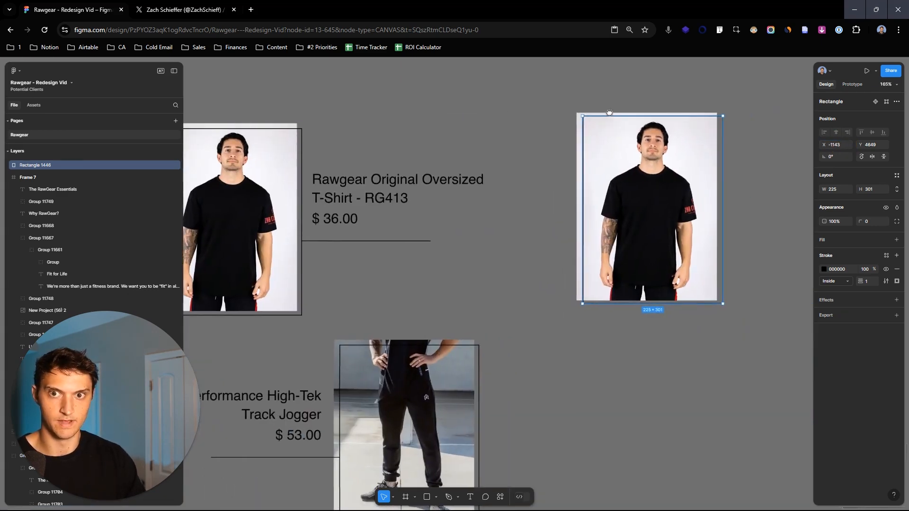
{"action": "scroll", "coordinate": [720, 142], "scroll_direction": "up", "scroll_amount": 3}
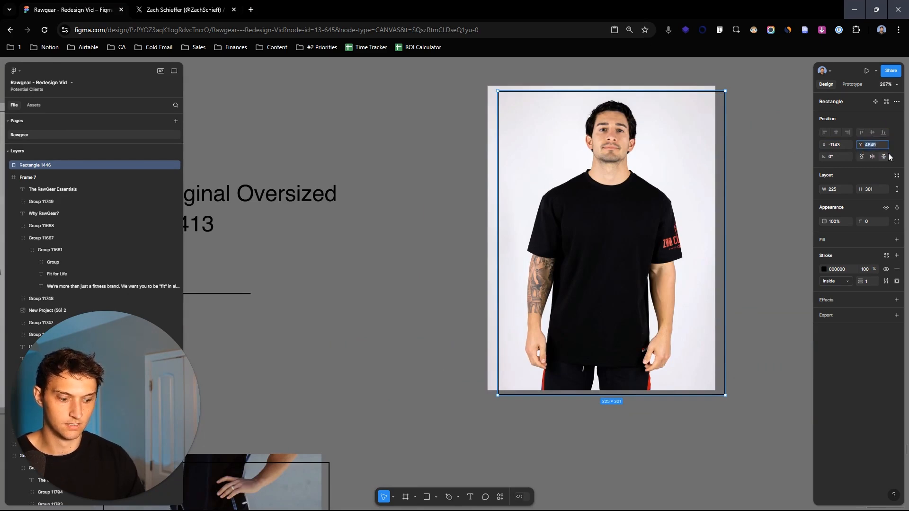
{"action": "key", "text": "Return"}
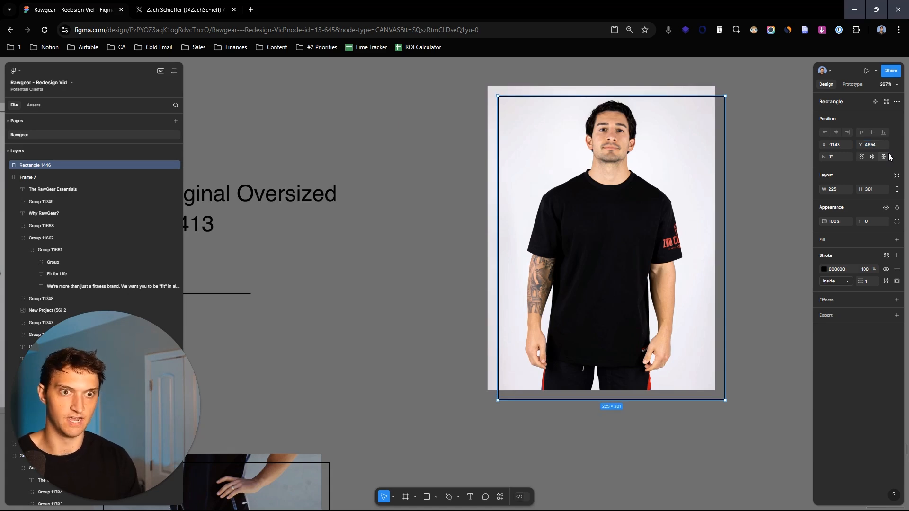
{"action": "scroll", "coordinate": [468, 223], "scroll_direction": "down", "scroll_amount": 3}
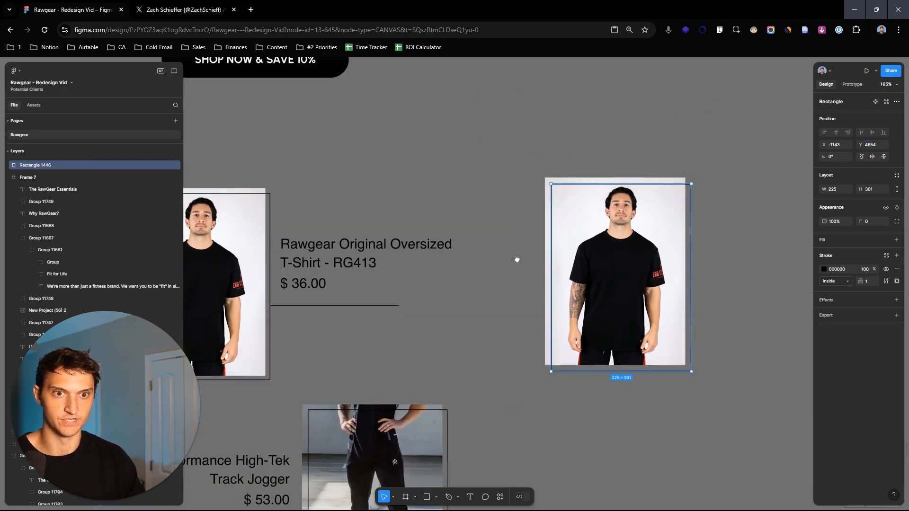
{"action": "scroll", "coordinate": [658, 298], "scroll_direction": "down", "scroll_amount": 2}
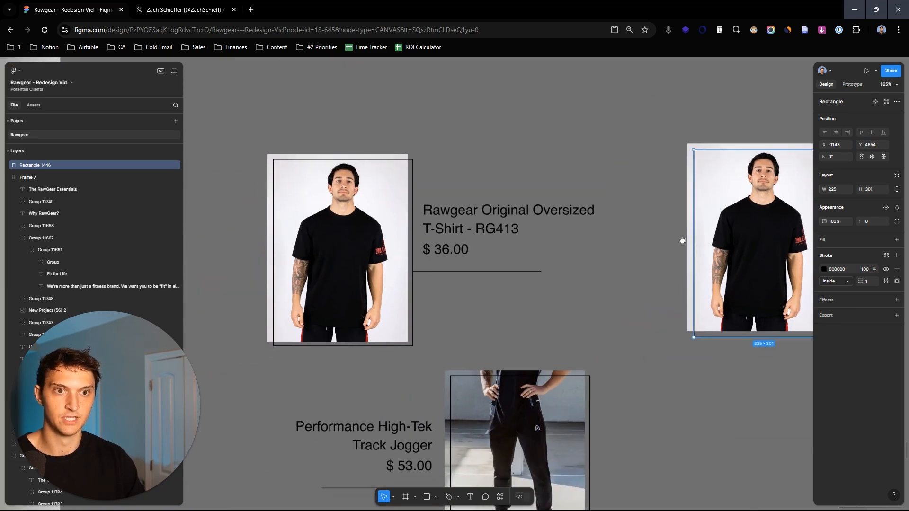
- Draw a horizontal line about 149 long outward from the right edge of the T-shirt outline
{"action": "left_click_drag", "start_coordinate": [635, 257], "coordinate": [549, 228]}
{"action": "left_click", "coordinate": [752, 230]}
{"action": "scroll", "coordinate": [752, 229], "scroll_direction": "up", "scroll_amount": 2}
{"action": "left_click_drag", "start_coordinate": [747, 226], "coordinate": [674, 218]}
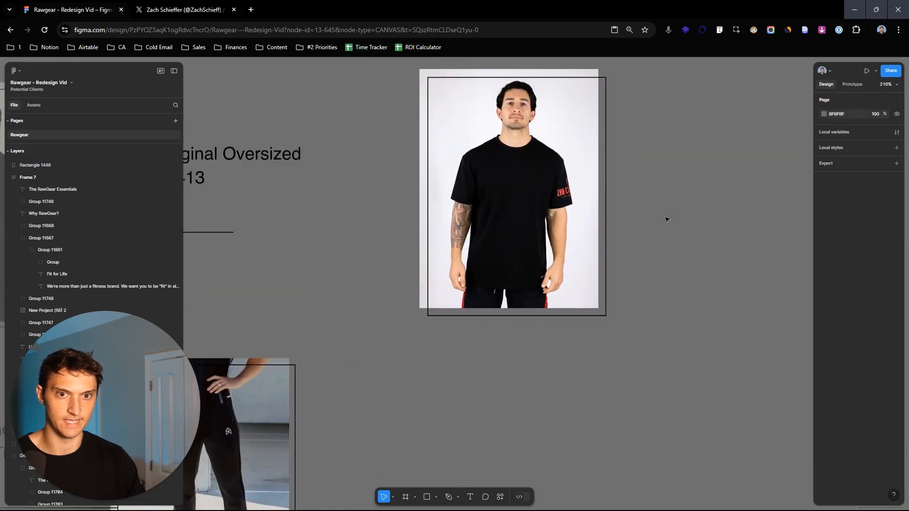
{"action": "left_click_drag", "start_coordinate": [403, 235], "coordinate": [425, 237]}
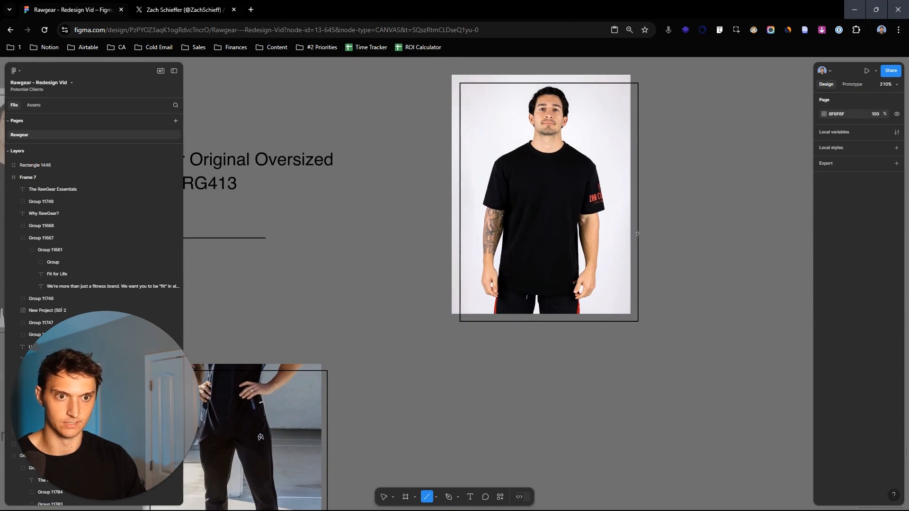
{"action": "scroll", "coordinate": [639, 234], "scroll_direction": "up", "scroll_amount": 6}
{"action": "left_click_drag", "start_coordinate": [649, 224], "coordinate": [712, 215]}
{"action": "scroll", "coordinate": [727, 229], "scroll_direction": "down", "scroll_amount": 6}
{"action": "scroll", "coordinate": [611, 239], "scroll_direction": "up", "scroll_amount": 2}
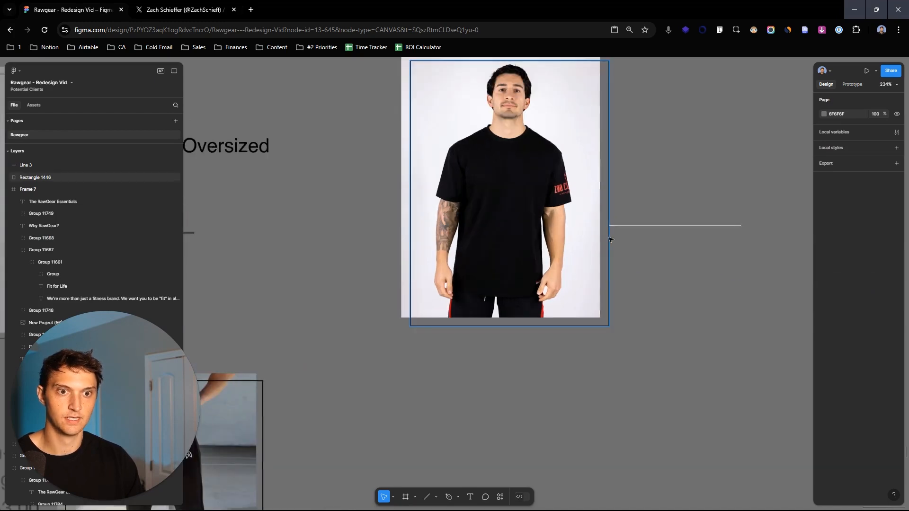
- Set the new line's stroke colour to black, 000000, to match the outline
{"action": "left_click", "coordinate": [610, 239]}
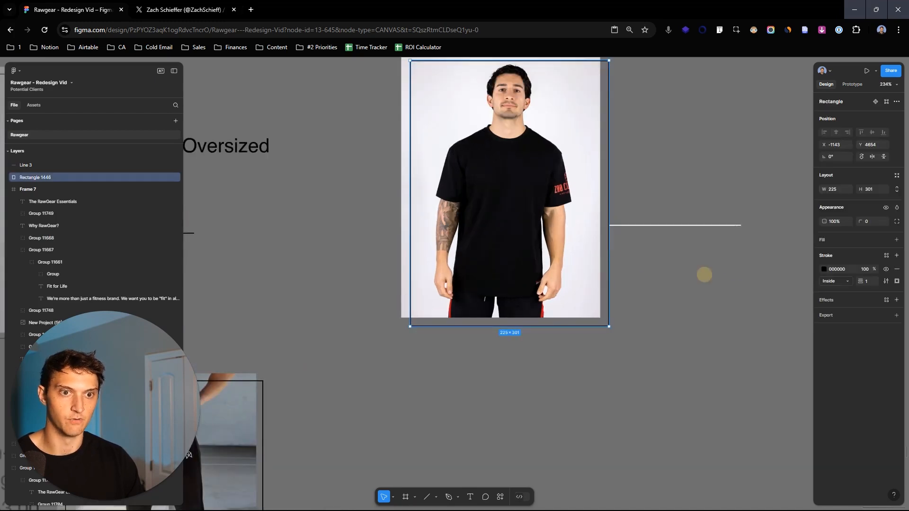
{"action": "left_click", "coordinate": [724, 226]}
{"action": "left_click", "coordinate": [824, 270]}
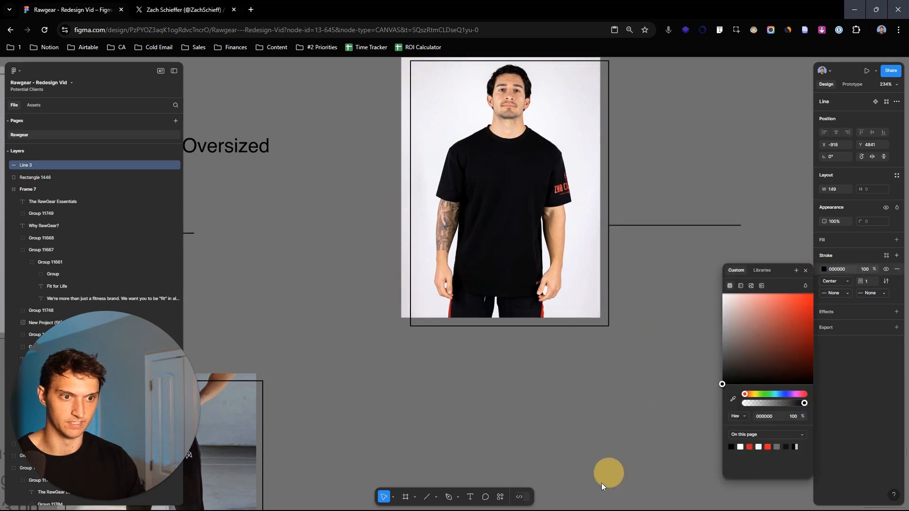
{"action": "left_click", "coordinate": [680, 308]}
- Copy the T-shirt's product name and price texts from the original block to just above the new line
{"action": "scroll", "coordinate": [671, 354], "scroll_direction": "down", "scroll_amount": 3}
{"action": "scroll", "coordinate": [671, 355], "scroll_direction": "down", "scroll_amount": 3}
{"action": "left_click_drag", "start_coordinate": [657, 392], "coordinate": [769, 333]}
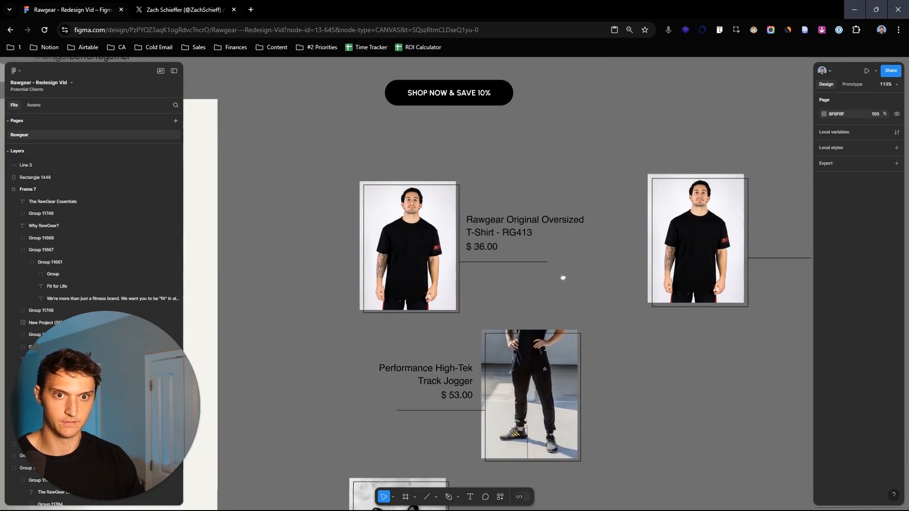
{"action": "left_click_drag", "start_coordinate": [567, 282], "coordinate": [547, 240]}
{"action": "double_click", "coordinate": [487, 189]}
{"action": "double_click", "coordinate": [486, 189]}
{"action": "double_click", "coordinate": [487, 190]}
{"action": "left_click", "coordinate": [472, 205], "text": "shift"}
{"action": "left_click_drag", "start_coordinate": [472, 205], "coordinate": [762, 207]}
{"action": "scroll", "coordinate": [634, 314], "scroll_direction": "up", "scroll_amount": 5}
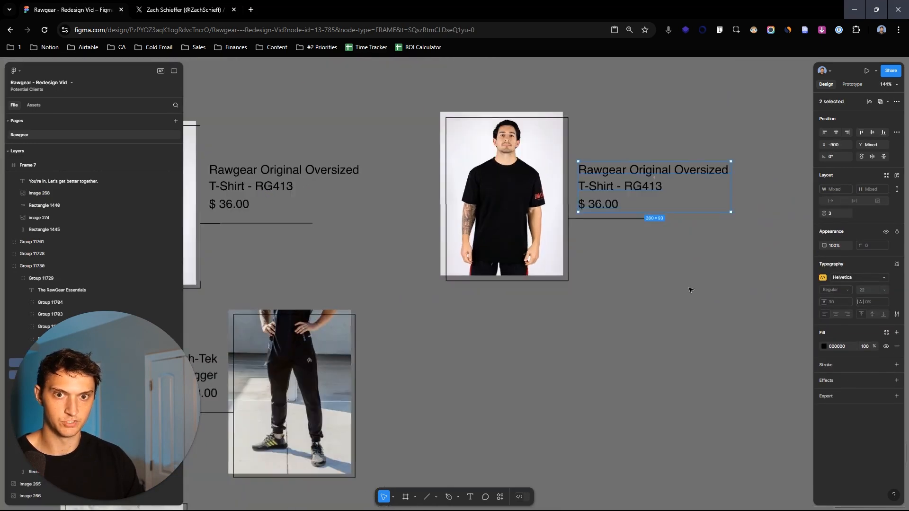
- Lengthen the line below the price so it extends farther beneath the product name
{"action": "left_click", "coordinate": [640, 219]}
{"action": "scroll", "coordinate": [665, 219], "scroll_direction": "up", "scroll_amount": 10}
{"action": "scroll", "coordinate": [666, 219], "scroll_direction": "down", "scroll_amount": 3}
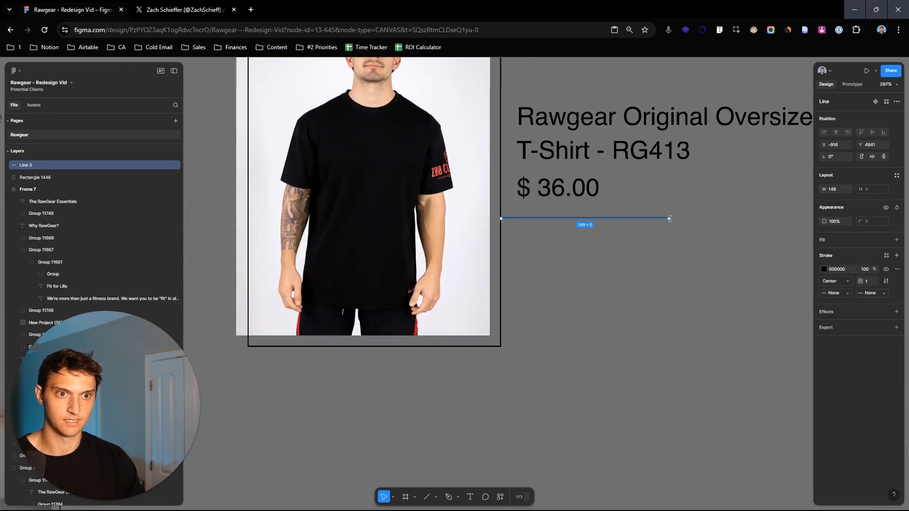
{"action": "left_click_drag", "start_coordinate": [668, 218], "coordinate": [754, 225]}
{"action": "left_click", "coordinate": [759, 273]}
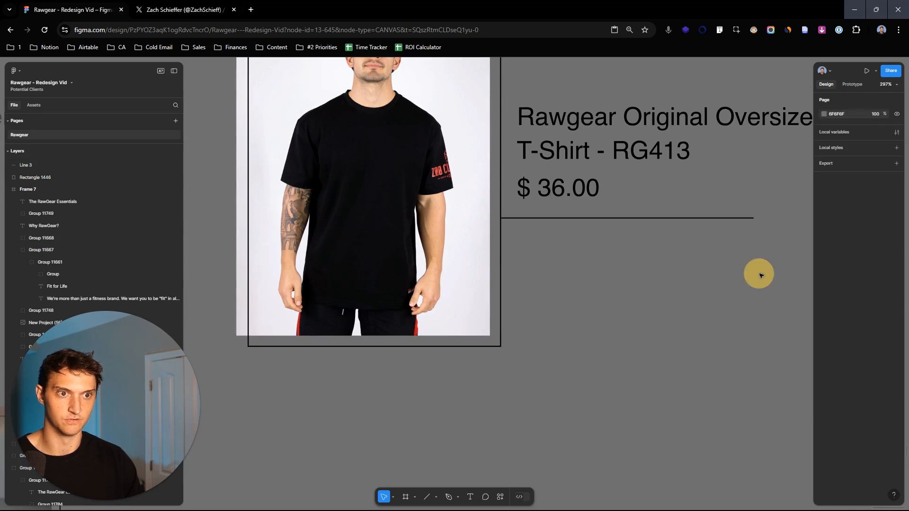
- Select the rebuilt T-shirt block's photo, outline, line and texts together
{"action": "scroll", "coordinate": [760, 273], "scroll_direction": "down", "scroll_amount": 4}
{"action": "left_click_drag", "start_coordinate": [769, 321], "coordinate": [686, 208]}
{"action": "scroll", "coordinate": [769, 283], "scroll_direction": "down", "scroll_amount": 5}
{"action": "left_click_drag", "start_coordinate": [653, 166], "coordinate": [760, 287]}
{"action": "left_click", "coordinate": [682, 107]}
{"action": "left_click_drag", "start_coordinate": [642, 177], "coordinate": [657, 141]}
{"action": "left_click", "coordinate": [744, 241]}
{"action": "scroll", "coordinate": [717, 235], "scroll_direction": "down", "scroll_amount": 2}
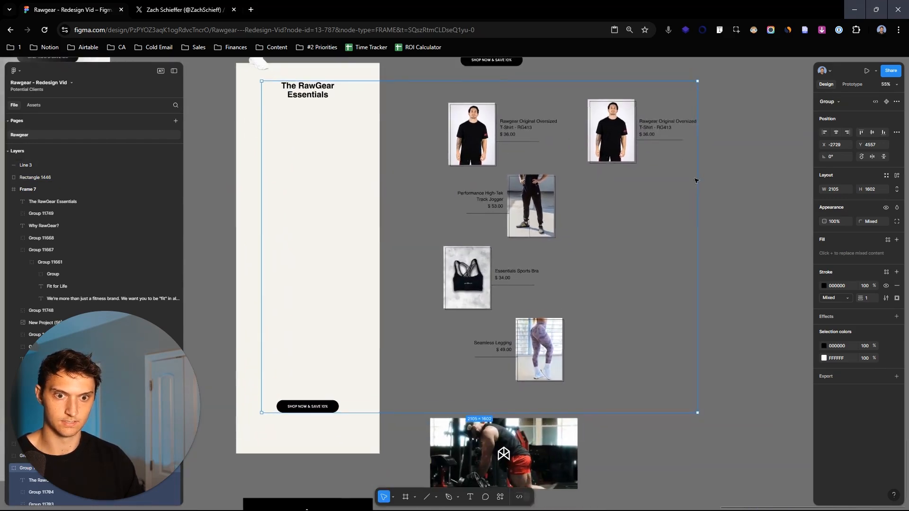
{"action": "scroll", "coordinate": [720, 198], "scroll_direction": "up", "scroll_amount": 1}
{"action": "left_click_drag", "start_coordinate": [742, 211], "coordinate": [607, 132]}
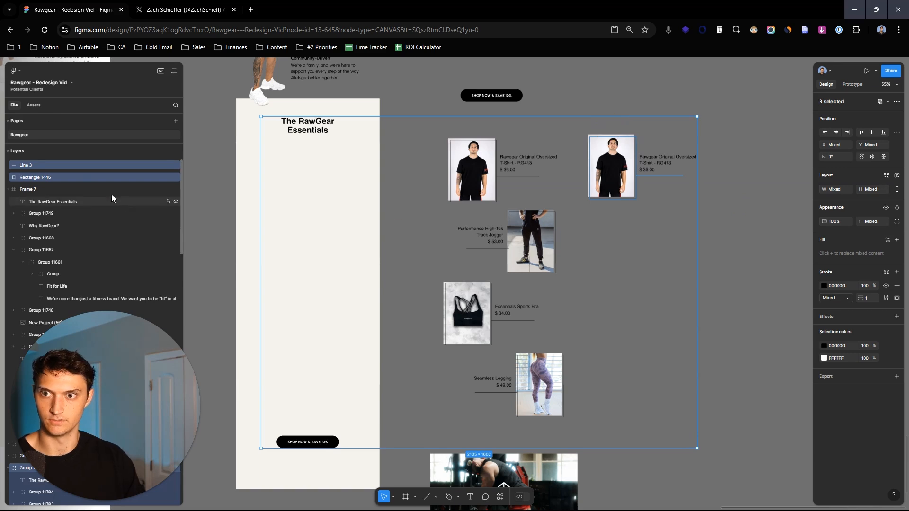
{"action": "left_click_drag", "start_coordinate": [721, 196], "coordinate": [589, 141]}
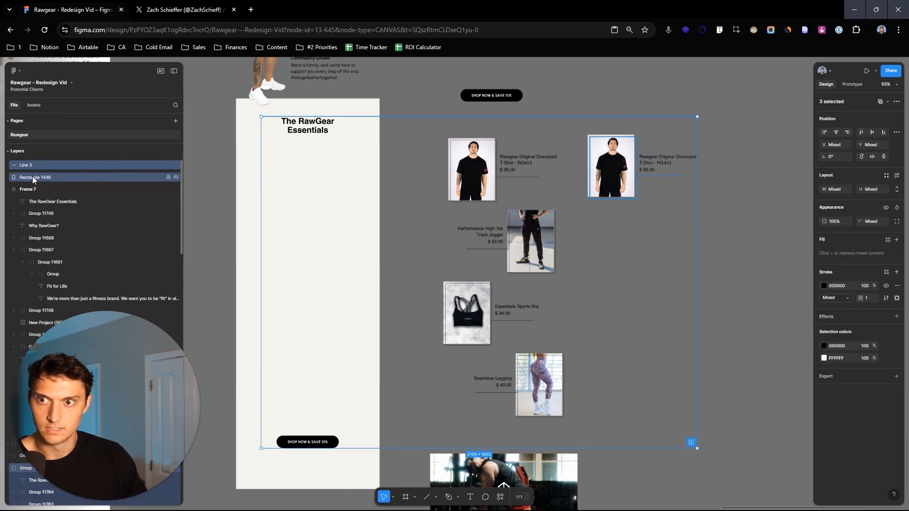
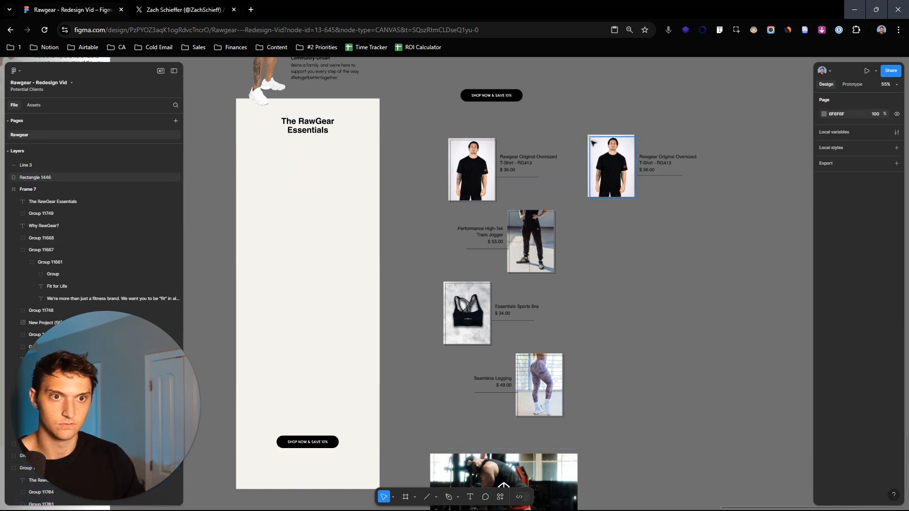
- Try to move the rebuilt T-shirt block to a clear spot beside the original product blocks and undo the move
{"action": "left_click_drag", "start_coordinate": [615, 170], "coordinate": [694, 181]}
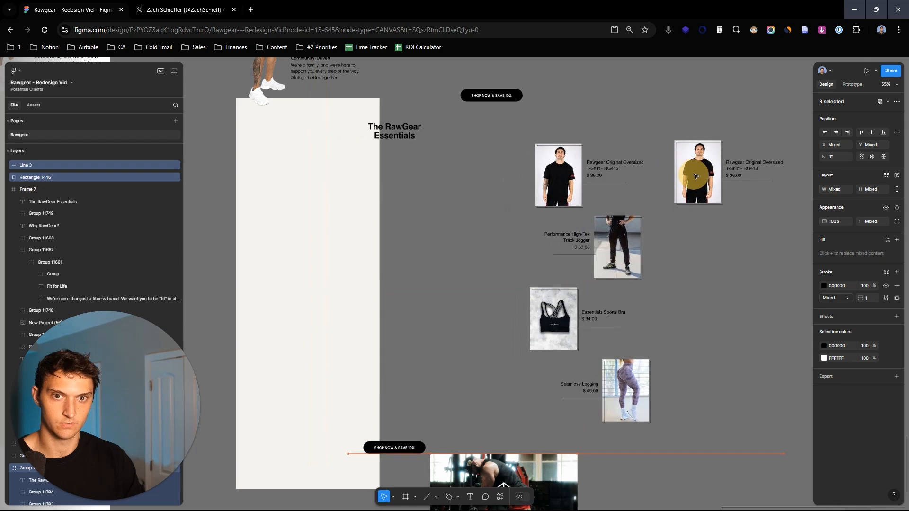
{"action": "key", "text": "ctrl+z"}
{"action": "scroll", "coordinate": [701, 197], "scroll_direction": "down", "scroll_amount": 5}
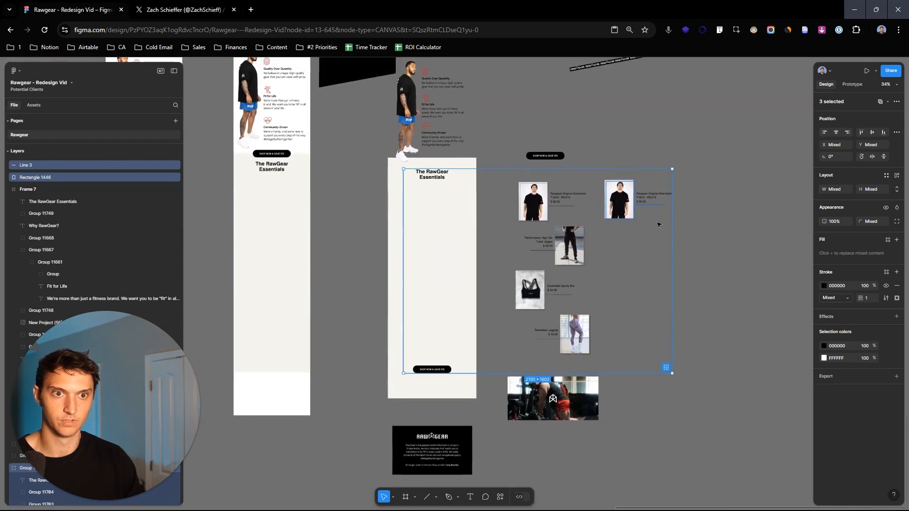
{"action": "scroll", "coordinate": [154, 239], "scroll_direction": "down", "scroll_amount": 3}
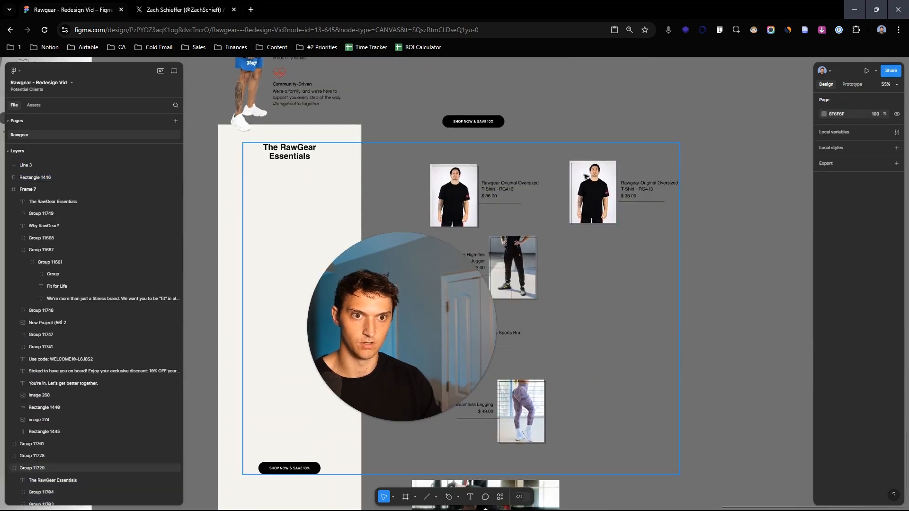
{"action": "left_click", "coordinate": [577, 179]}
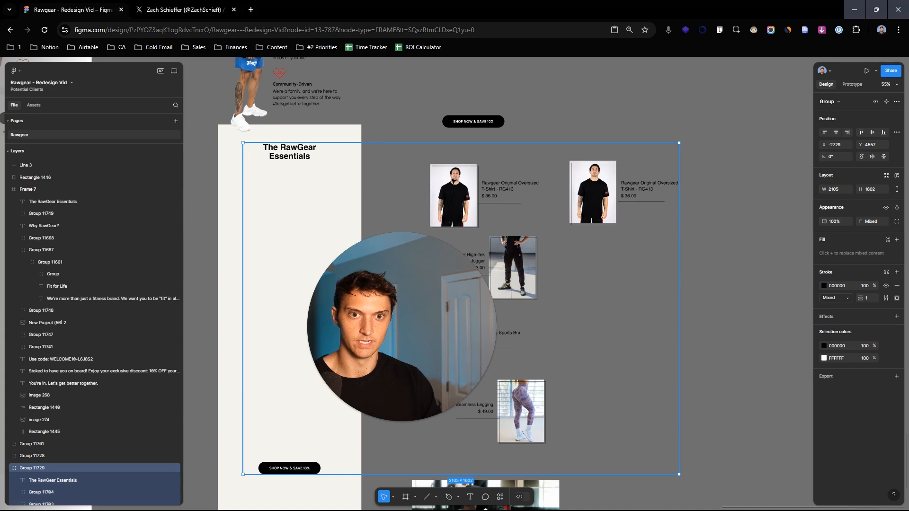
{"action": "left_click_drag", "start_coordinate": [709, 207], "coordinate": [591, 175]}
{"action": "left_click", "coordinate": [591, 176]}
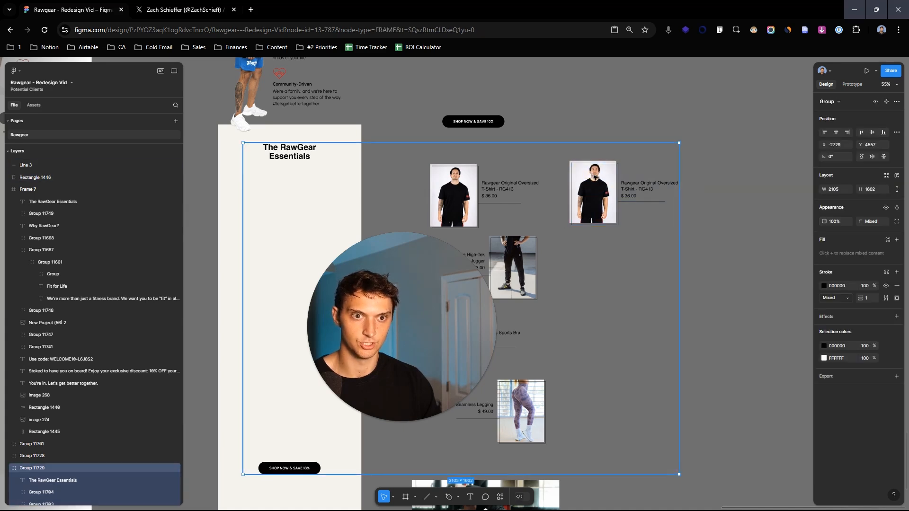
{"action": "scroll", "coordinate": [591, 175], "scroll_direction": "up", "scroll_amount": 5}
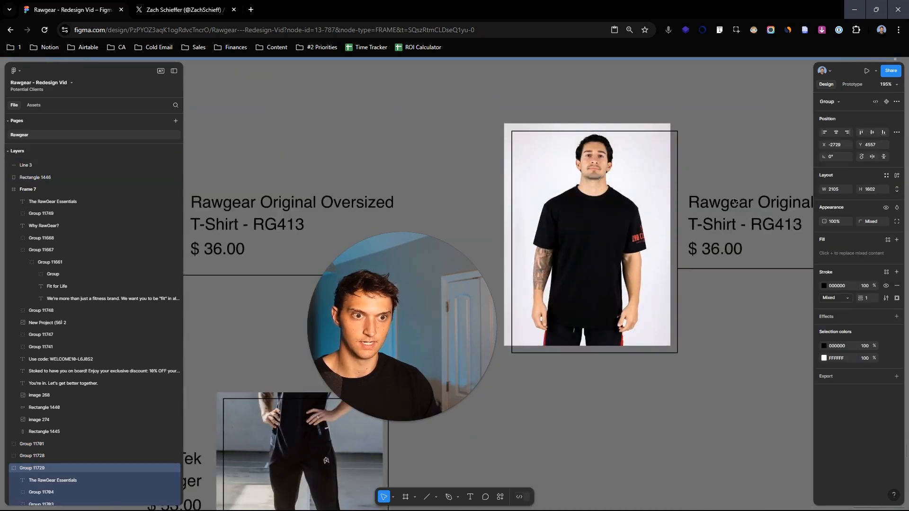
{"action": "scroll", "coordinate": [734, 201], "scroll_direction": "down", "scroll_amount": 2}
{"action": "left_click_drag", "start_coordinate": [740, 260], "coordinate": [539, 187]}
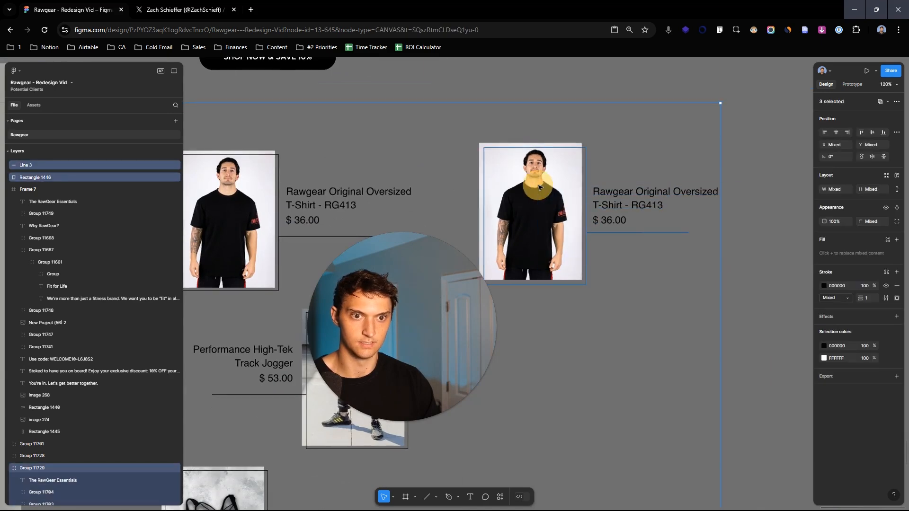
{"action": "scroll", "coordinate": [538, 186], "scroll_direction": "down", "scroll_amount": 4}
{"action": "left_click", "coordinate": [555, 216]}
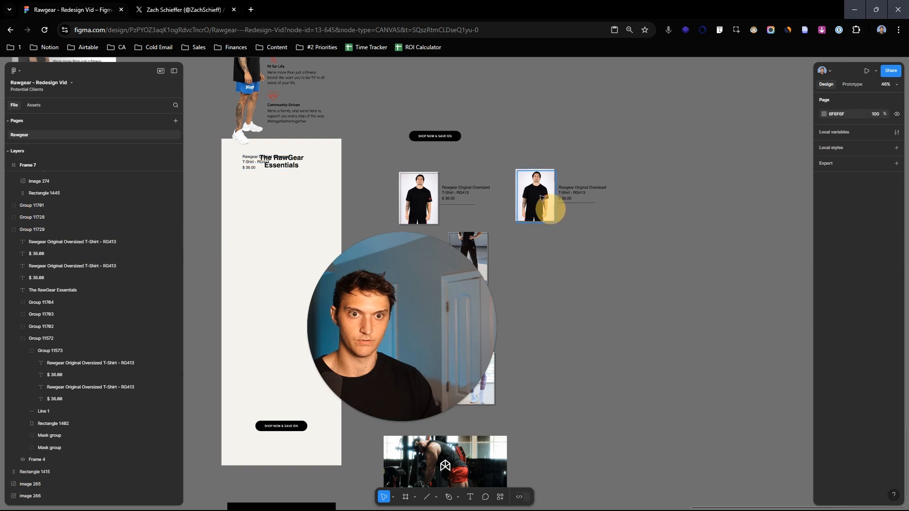
- Move the T-shirt group holding both the original and rebuilt versions onto empty canvas away from the other product blocks
{"action": "left_click", "coordinate": [415, 198]}
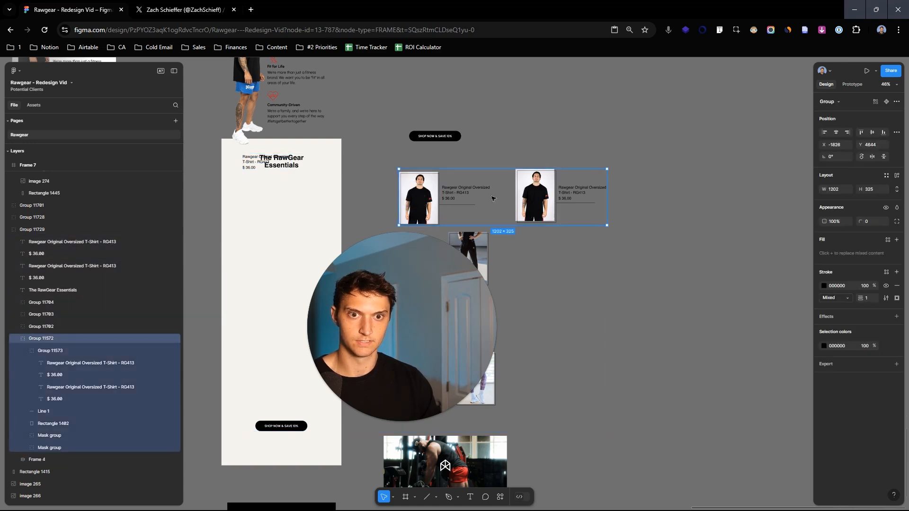
{"action": "left_click_drag", "start_coordinate": [593, 204], "coordinate": [783, 156]}
{"action": "scroll", "coordinate": [757, 142], "scroll_direction": "up", "scroll_amount": 1}
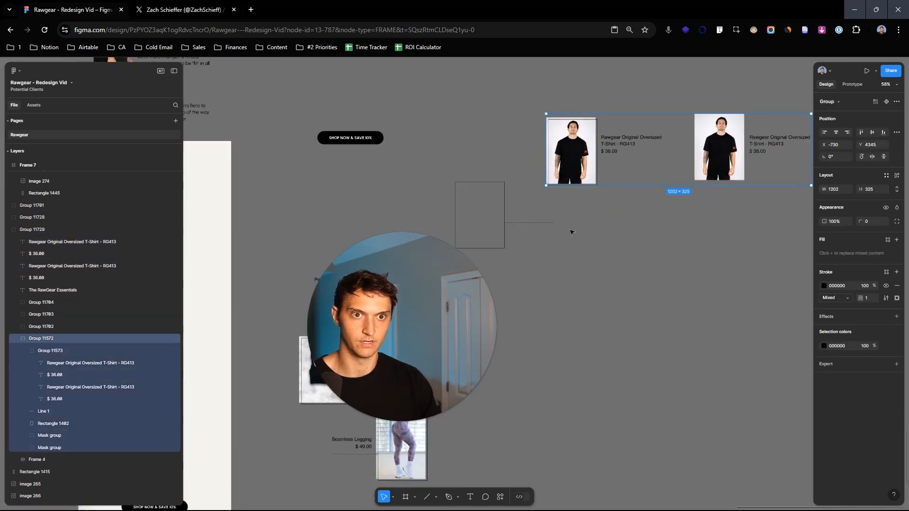
- Delete the rebuilt version's copied T-shirt photo, product name and price from the group, keeping the original block
{"action": "left_click", "coordinate": [607, 165]}
{"action": "left_click", "coordinate": [722, 139]}
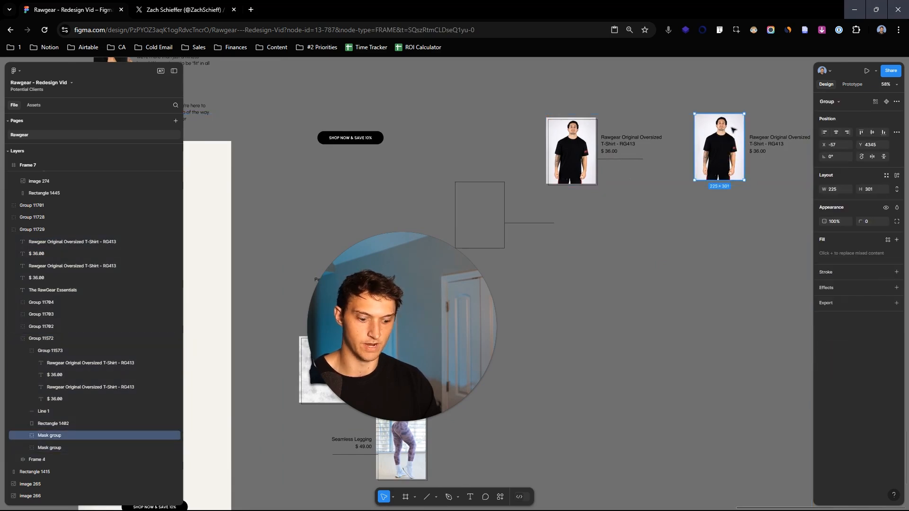
{"action": "key", "text": "Delete"}
{"action": "left_click", "coordinate": [757, 138]}
{"action": "key", "text": "Delete"}
{"action": "left_click", "coordinate": [758, 152]}
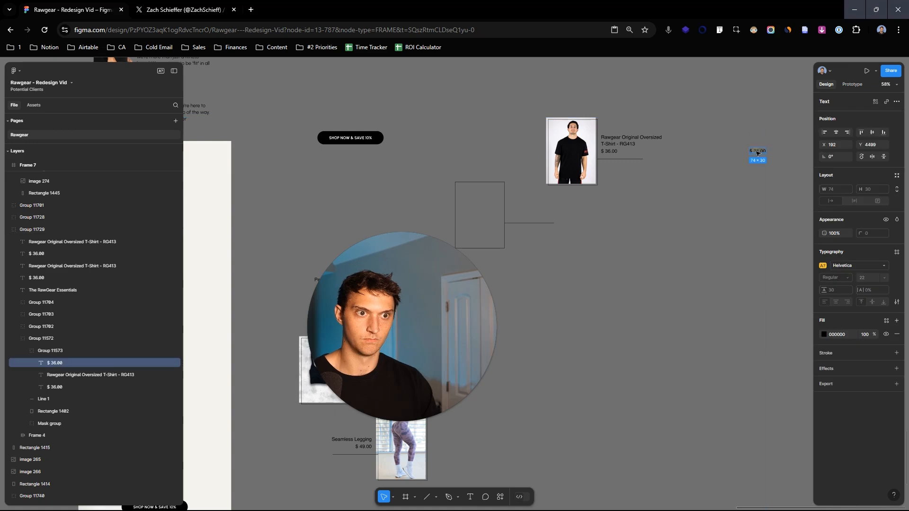
{"action": "key", "text": "Delete"}
- Move the original T-shirt block into the new email frame, below the RawGear Essentials heading
{"action": "left_click", "coordinate": [600, 140]}
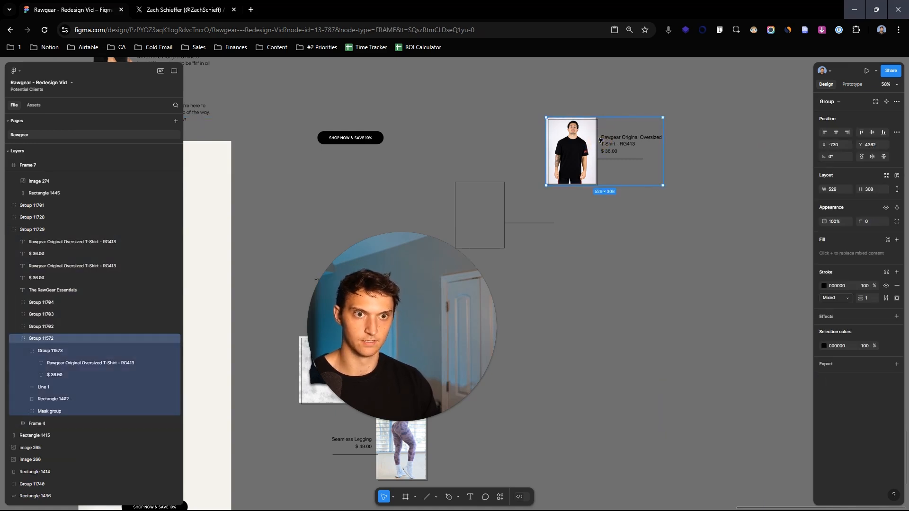
{"action": "left_click_drag", "start_coordinate": [577, 142], "coordinate": [652, 174]}
{"action": "scroll", "coordinate": [634, 166], "scroll_direction": "down", "scroll_amount": 4}
{"action": "scroll", "coordinate": [327, 190], "scroll_direction": "up", "scroll_amount": 4}
{"action": "scroll", "coordinate": [327, 189], "scroll_direction": "up", "scroll_amount": 5}
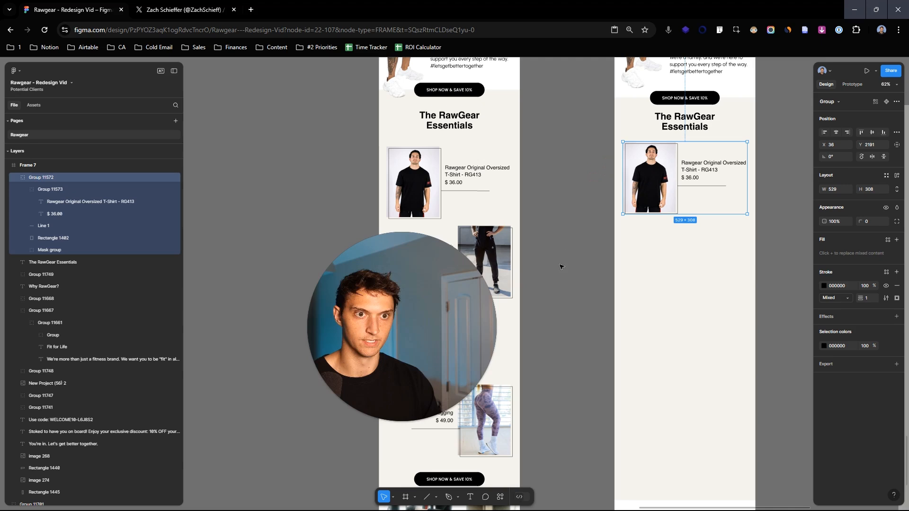
{"action": "left_click_drag", "start_coordinate": [320, 363], "coordinate": [254, 394]}
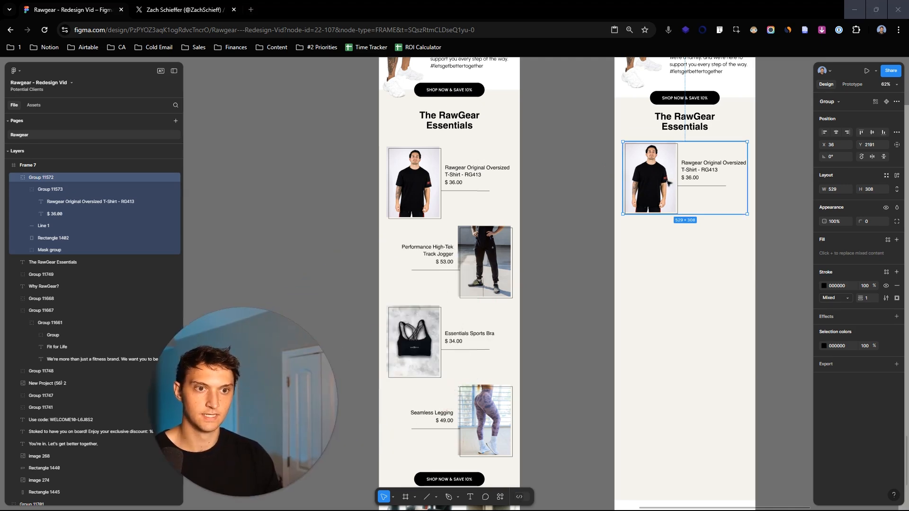
- Duplicate the T-shirt block three times and stack the four blocks vertically down the new frame's Essentials section
{"action": "left_click_drag", "start_coordinate": [667, 180], "coordinate": [669, 337]}
{"action": "key", "text": "ctrl+d"}
{"action": "key", "text": "ctrl+d"}
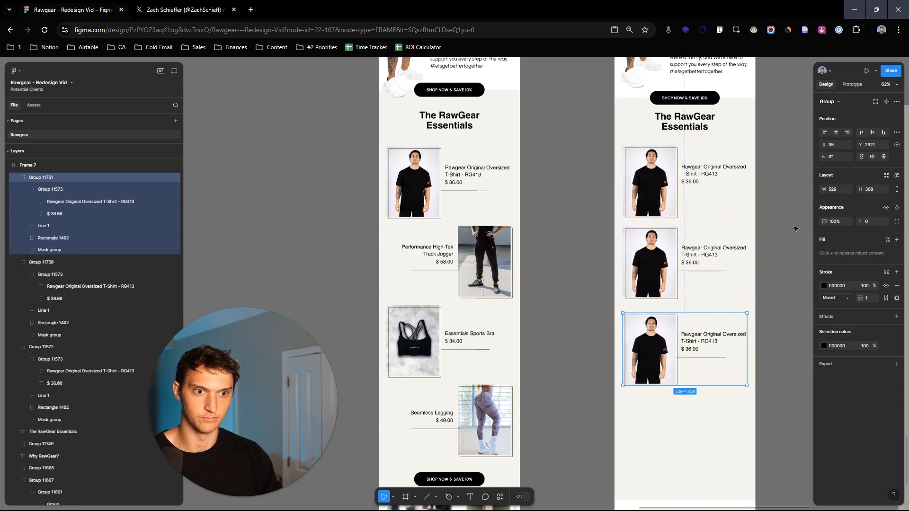
{"action": "left_click_drag", "start_coordinate": [764, 270], "coordinate": [761, 209]}
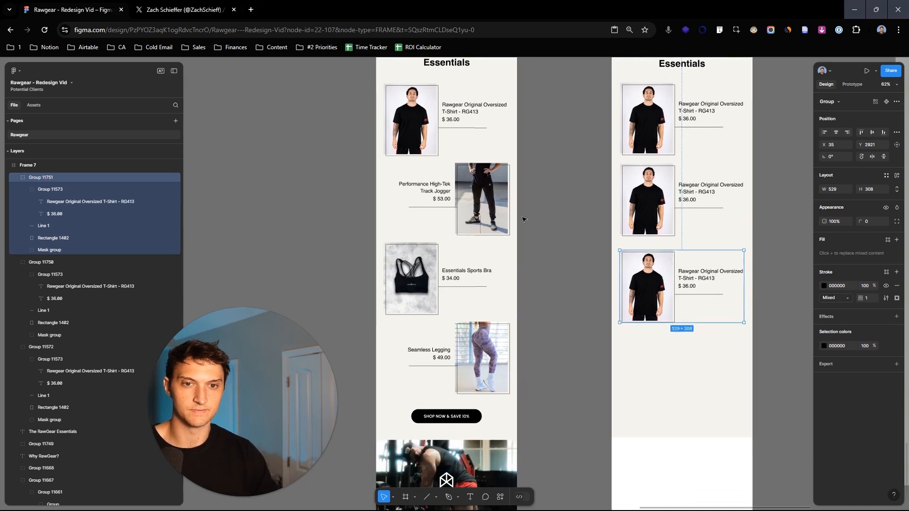
{"action": "key", "text": "ctrl+d"}
{"action": "left_click_drag", "start_coordinate": [670, 291], "coordinate": [670, 372]}
{"action": "left_click", "coordinate": [783, 190]}
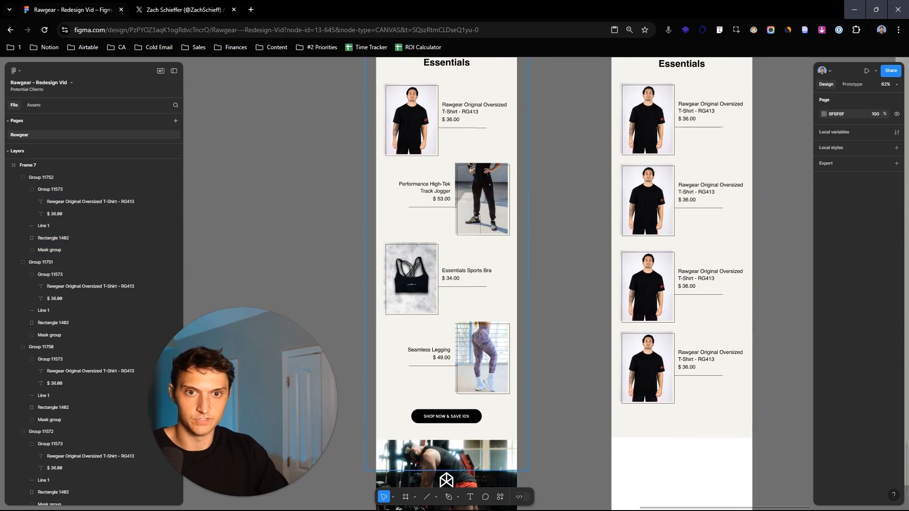
- Flip the second T-shirt block horizontally so its photo sits opposite the first block's photo
{"action": "scroll", "coordinate": [772, 184], "scroll_direction": "up", "scroll_amount": 2}
{"action": "right_click", "coordinate": [630, 202]}
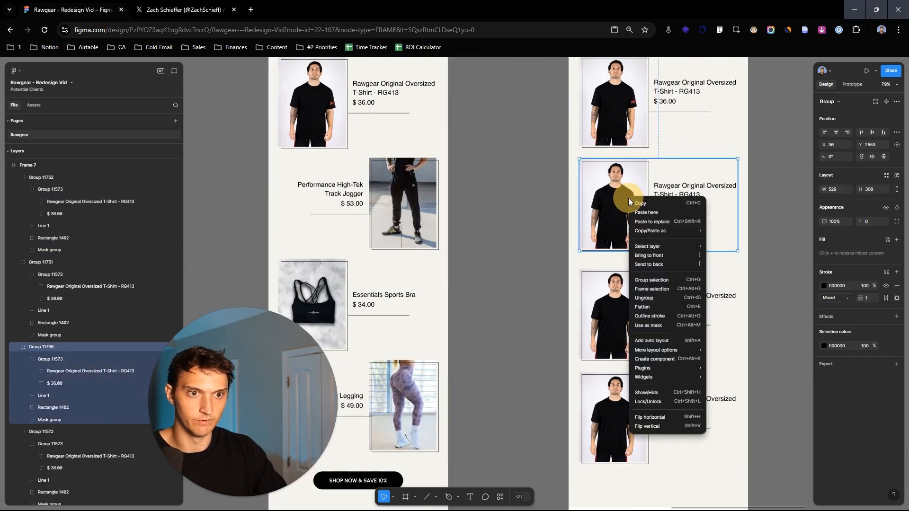
{"action": "left_click", "coordinate": [674, 419]}
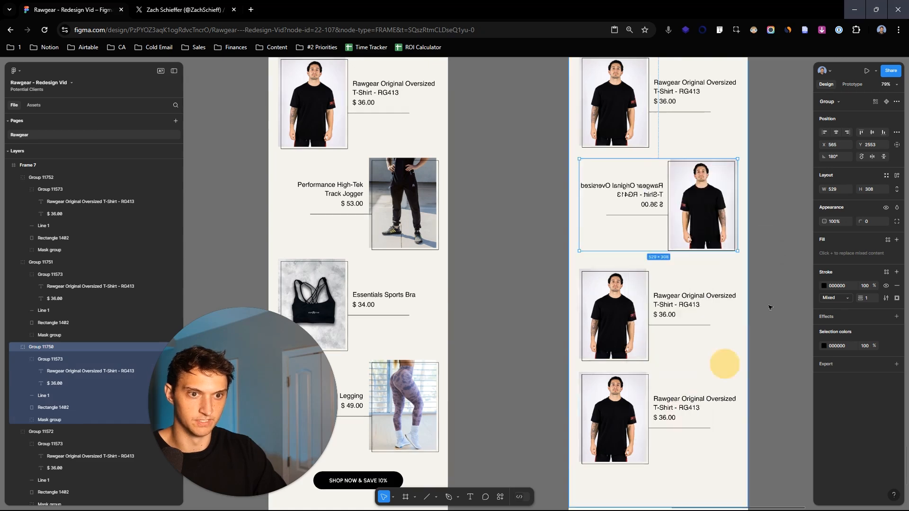
{"action": "left_click", "coordinate": [785, 194]}
- Flip the second block's name and price group back horizontally so it reads normally, and nudge it toward the photo
{"action": "double_click", "coordinate": [630, 194]}
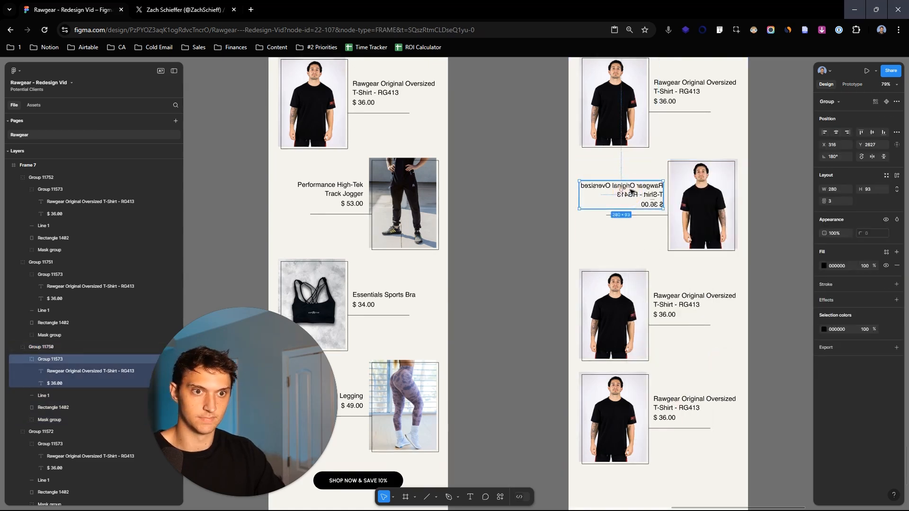
{"action": "key", "text": "Delete"}
{"action": "key", "text": "ctrl+z"}
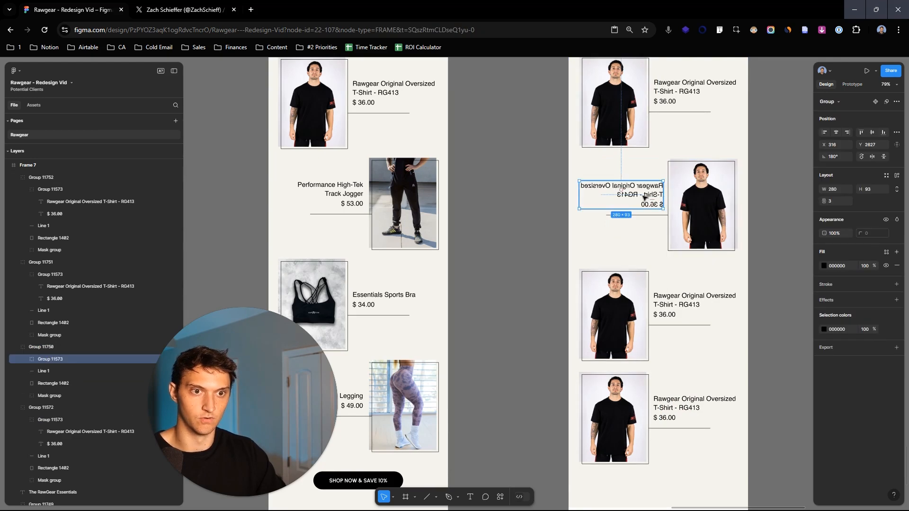
{"action": "right_click", "coordinate": [645, 194]}
{"action": "left_click", "coordinate": [699, 413]}
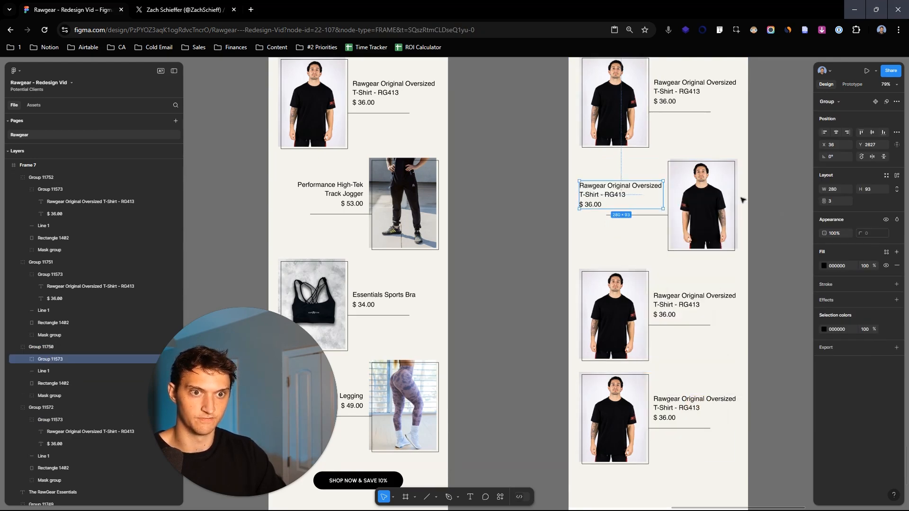
{"action": "left_click_drag", "start_coordinate": [640, 198], "coordinate": [642, 198]}
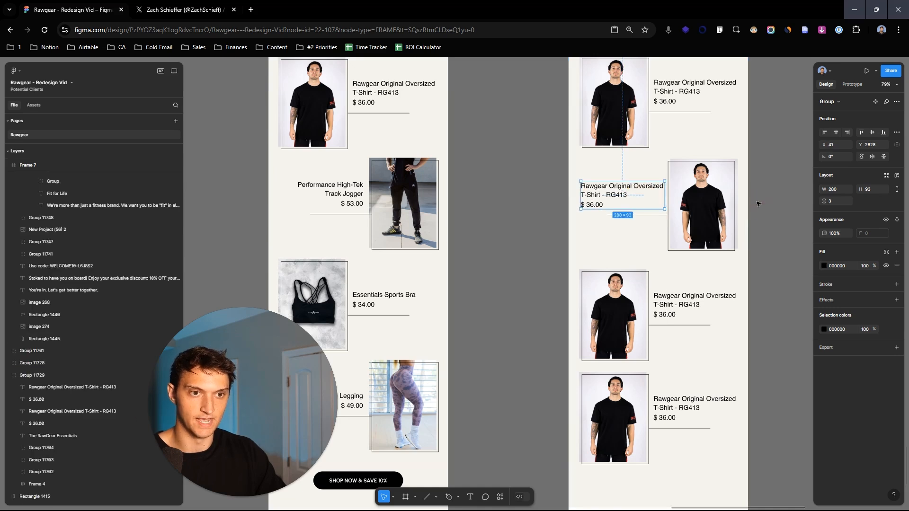
{"action": "scroll", "coordinate": [653, 166], "scroll_direction": "down", "scroll_amount": 2}
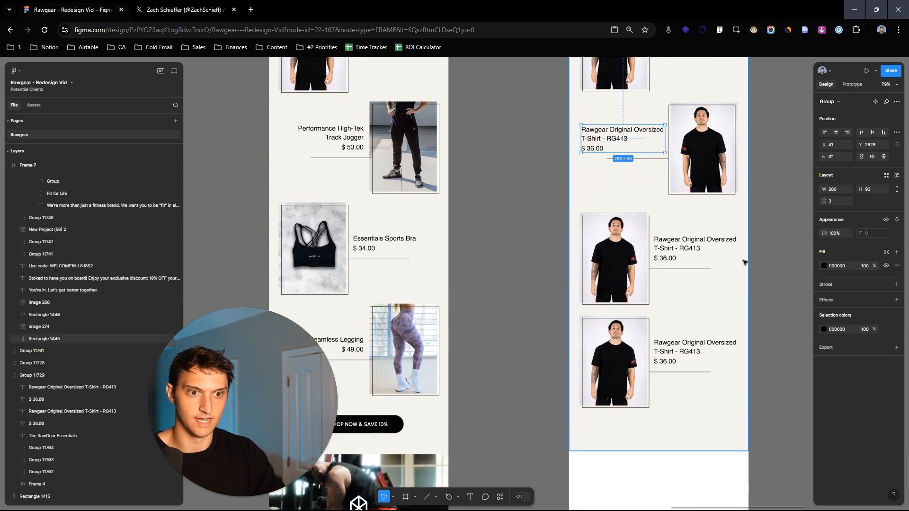
- Flip the fourth T-shirt block horizontally and flip its name and price group back so the text reads normally
{"action": "left_click", "coordinate": [759, 173]}
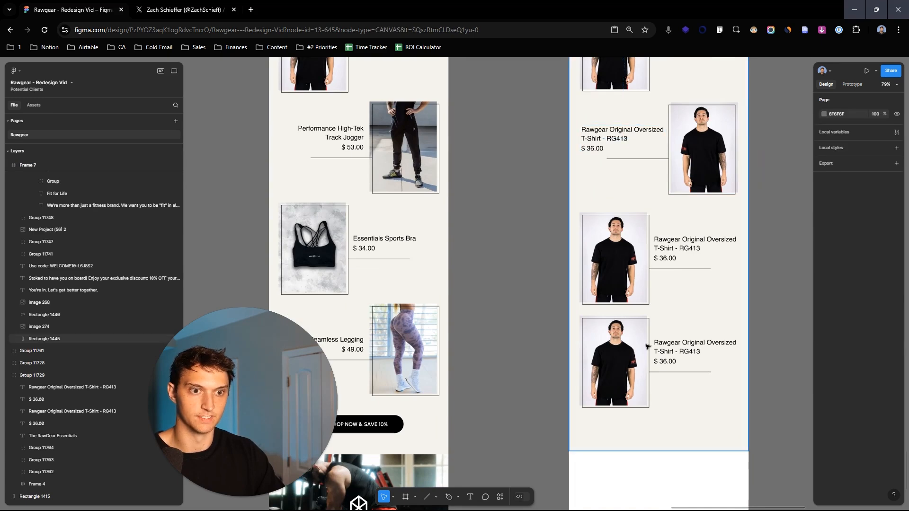
{"action": "left_click", "coordinate": [643, 349]}
{"action": "right_click", "coordinate": [645, 350]}
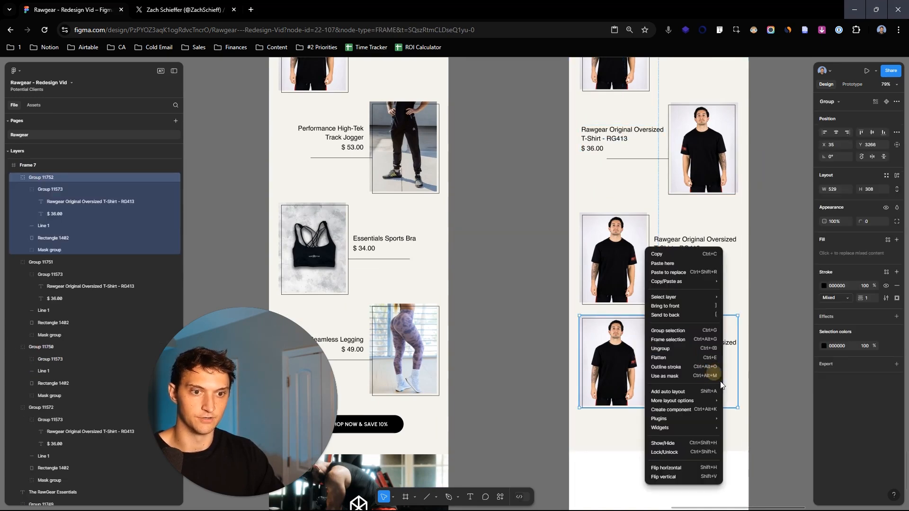
{"action": "left_click", "coordinate": [706, 468]}
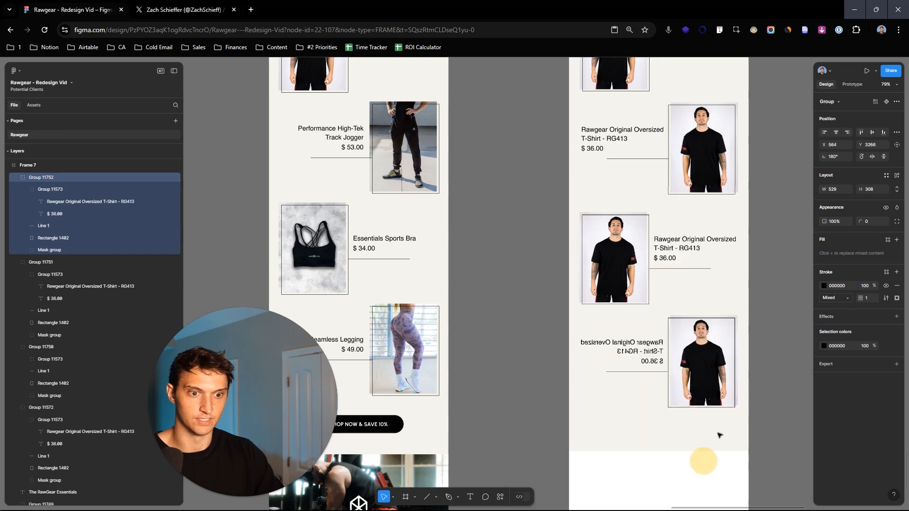
{"action": "double_click", "coordinate": [643, 352]}
{"action": "right_click", "coordinate": [644, 350]}
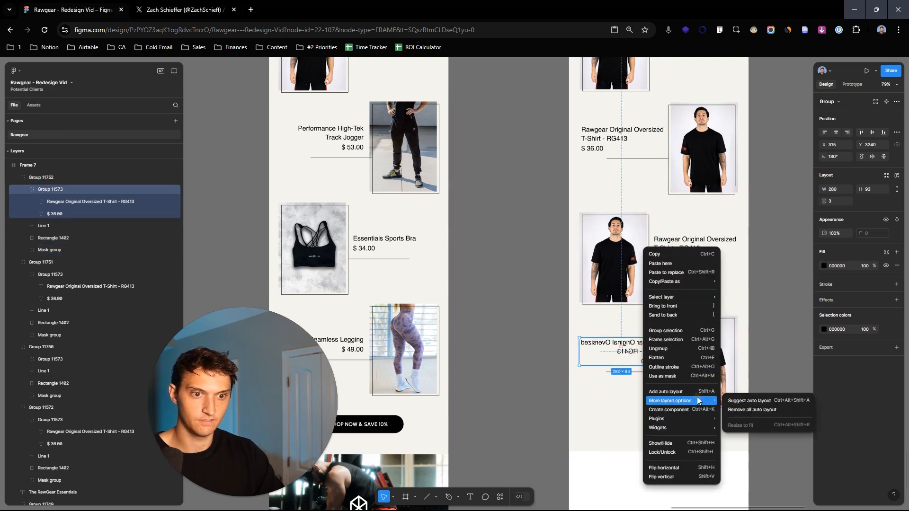
{"action": "left_click", "coordinate": [694, 468]}
{"action": "key", "text": "Escape"}
- Replace the fourth block's T-shirt image with the Seamless Legging image copied from the finished email design
{"action": "scroll", "coordinate": [781, 265], "scroll_direction": "down", "scroll_amount": 4, "text": "ctrl"}
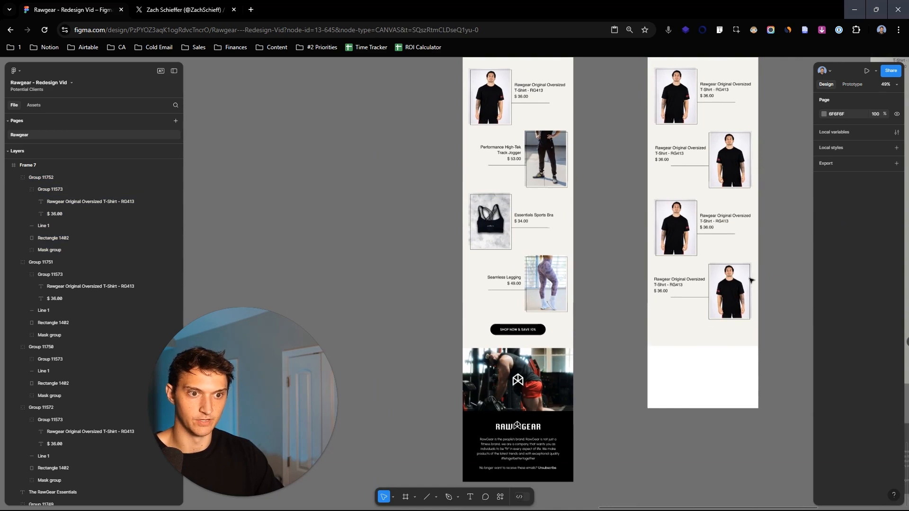
{"action": "left_click", "coordinate": [549, 285]}
{"action": "double_click", "coordinate": [551, 285]}
{"action": "double_click", "coordinate": [552, 286]}
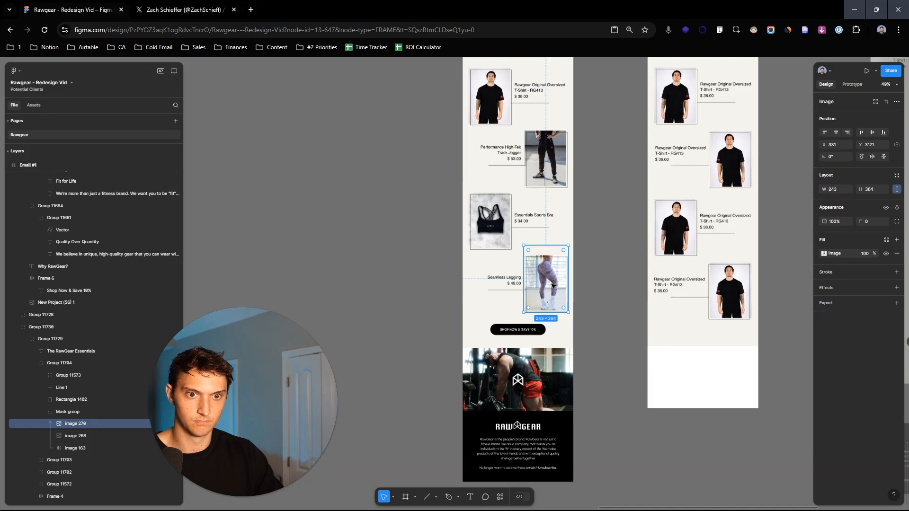
{"action": "left_click", "coordinate": [742, 300]}
{"action": "double_click", "coordinate": [739, 302]}
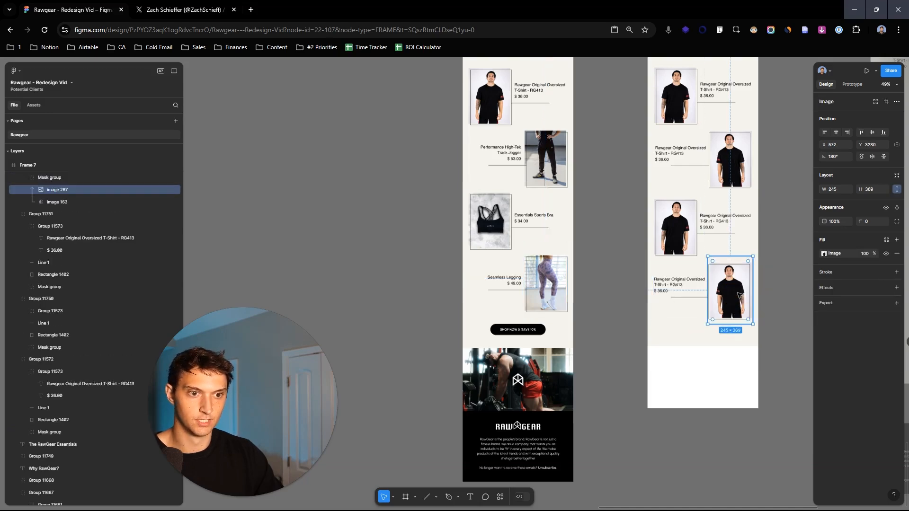
{"action": "scroll", "coordinate": [738, 303], "scroll_direction": "up", "scroll_amount": 5}
{"action": "right_click", "coordinate": [738, 303]}
{"action": "left_click", "coordinate": [779, 290]}
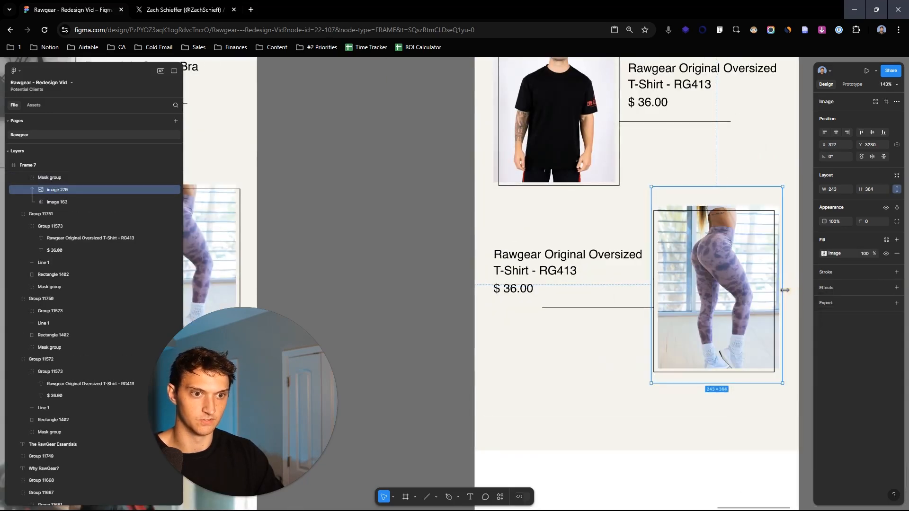
{"action": "scroll", "coordinate": [784, 289], "scroll_direction": "down", "scroll_amount": 5}
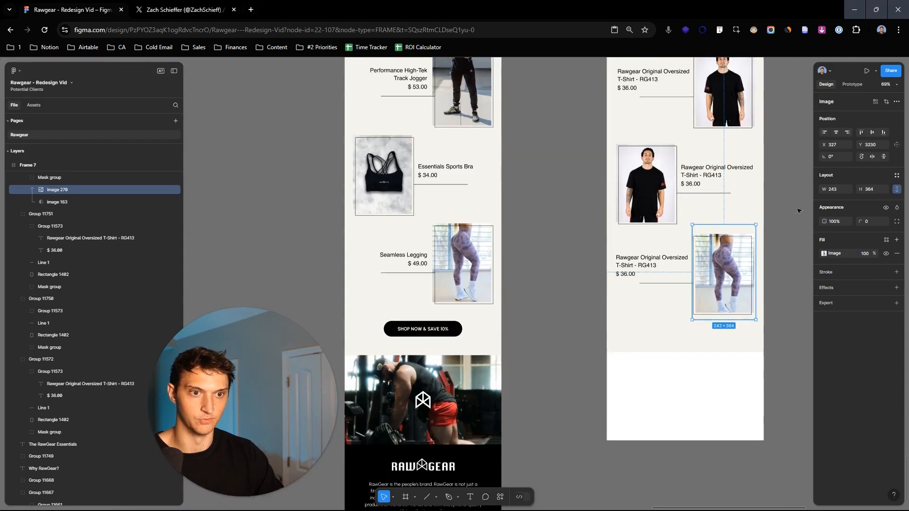
{"action": "left_click", "coordinate": [783, 232]}
{"action": "scroll", "coordinate": [783, 232], "scroll_direction": "down", "scroll_amount": 2}
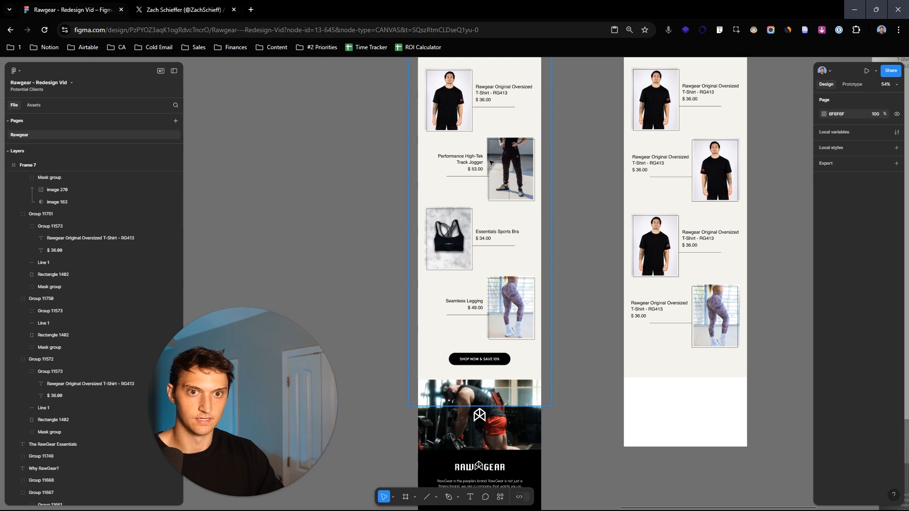
- Delete the second, third and fourth product blocks beneath the first T-shirt block in the new frame
{"action": "left_click", "coordinate": [443, 108]}
{"action": "left_click_drag", "start_coordinate": [500, 116], "coordinate": [470, 171]}
{"action": "left_click", "coordinate": [635, 172]}
{"action": "left_click", "coordinate": [685, 236]}
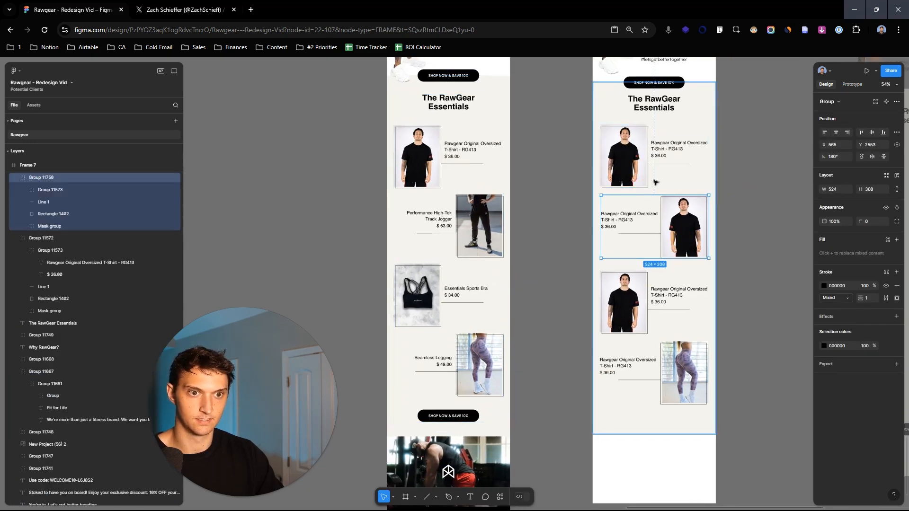
{"action": "left_click", "coordinate": [639, 297], "text": "shift"}
{"action": "left_click", "coordinate": [704, 343], "text": "shift"}
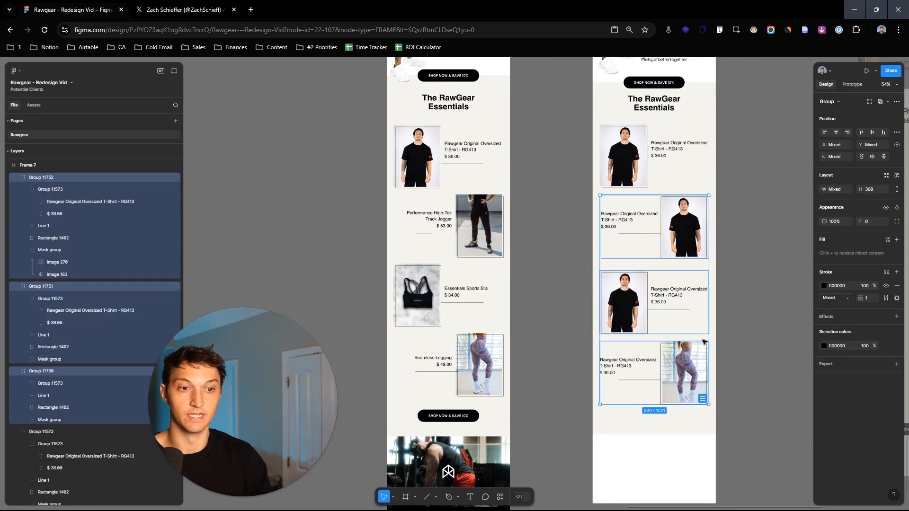
{"action": "key", "text": "Delete"}
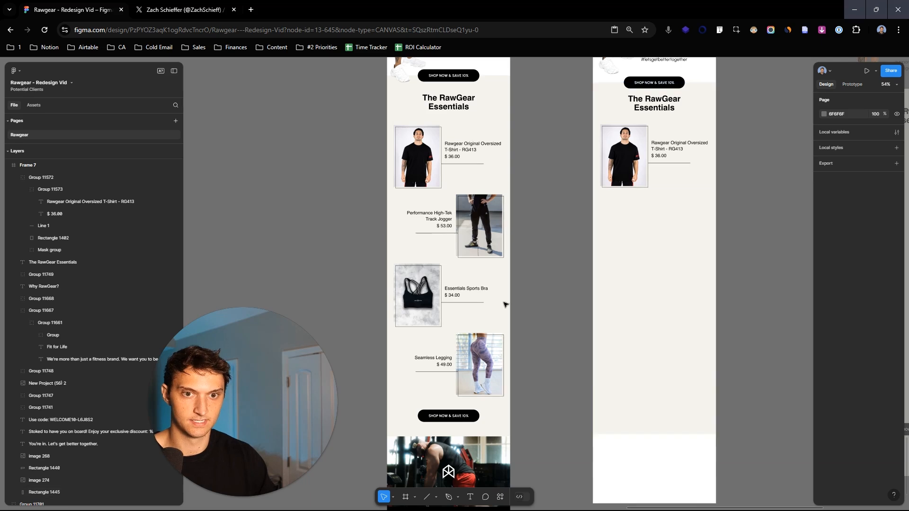
- Copy the finished email's jogger, sports bra and legging blocks into the new frame below the T-shirt block
{"action": "left_click", "coordinate": [487, 241]}
{"action": "left_click", "coordinate": [488, 242]}
{"action": "left_click", "coordinate": [470, 265], "text": "shift"}
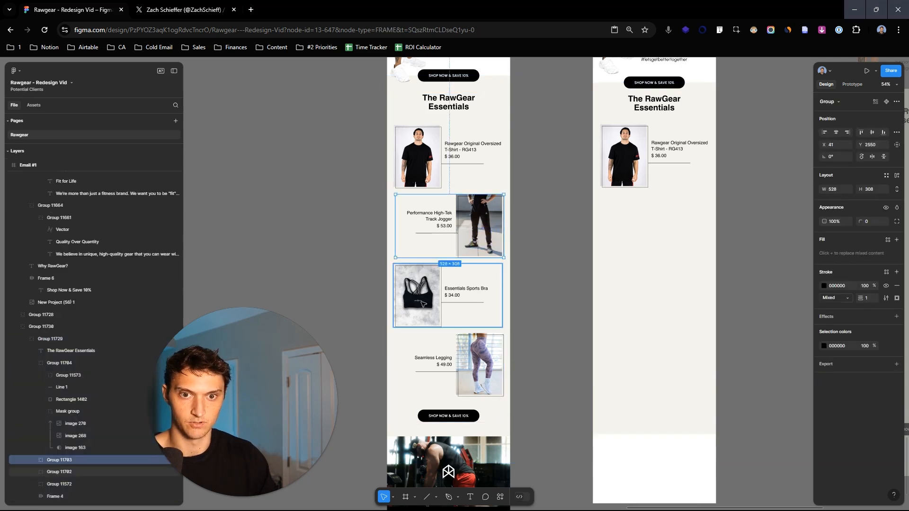
{"action": "left_click", "coordinate": [479, 375], "text": "shift"}
{"action": "left_click_drag", "start_coordinate": [419, 295], "coordinate": [618, 297]}
- Distribute the vertical spacing evenly between the new frame's four product blocks
{"action": "left_click", "coordinate": [634, 167]}
{"action": "left_click", "coordinate": [633, 226], "text": "shift"}
{"action": "left_click", "coordinate": [623, 300], "text": "shift"}
{"action": "left_click", "coordinate": [685, 364], "text": "shift"}
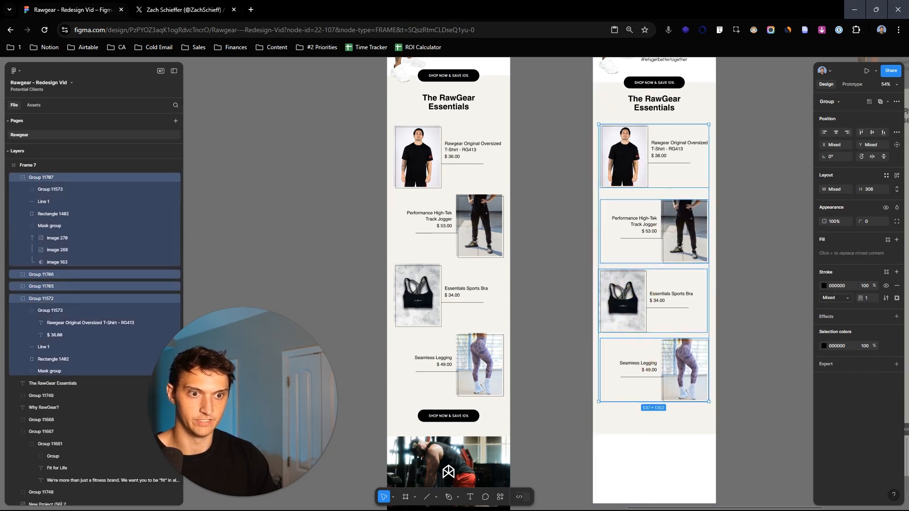
{"action": "left_click", "coordinate": [892, 133]}
{"action": "left_click", "coordinate": [877, 156]}
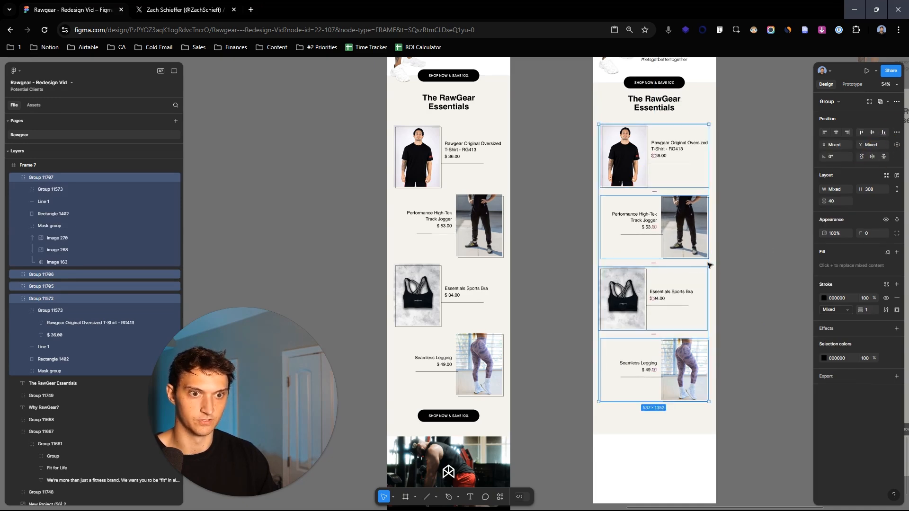
{"action": "scroll", "coordinate": [745, 325], "scroll_direction": "down", "scroll_amount": 4}
{"action": "scroll", "coordinate": [751, 191], "scroll_direction": "up", "scroll_amount": 5}
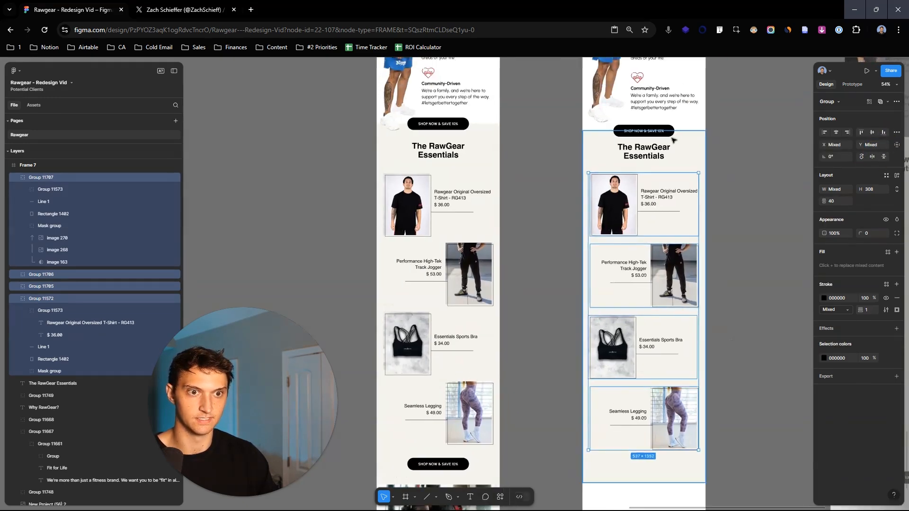
- Duplicate the SHOP NOW & SAVE 10% button below the Seamless Legging block and center it horizontally in the frame
{"action": "left_click", "coordinate": [653, 132]}
{"action": "left_click_drag", "start_coordinate": [664, 133], "coordinate": [668, 276]}
{"action": "scroll", "coordinate": [685, 236], "scroll_direction": "down", "scroll_amount": 4}
{"action": "scroll", "coordinate": [667, 275], "scroll_direction": "up", "scroll_amount": 1}
{"action": "left_click", "coordinate": [835, 133]}
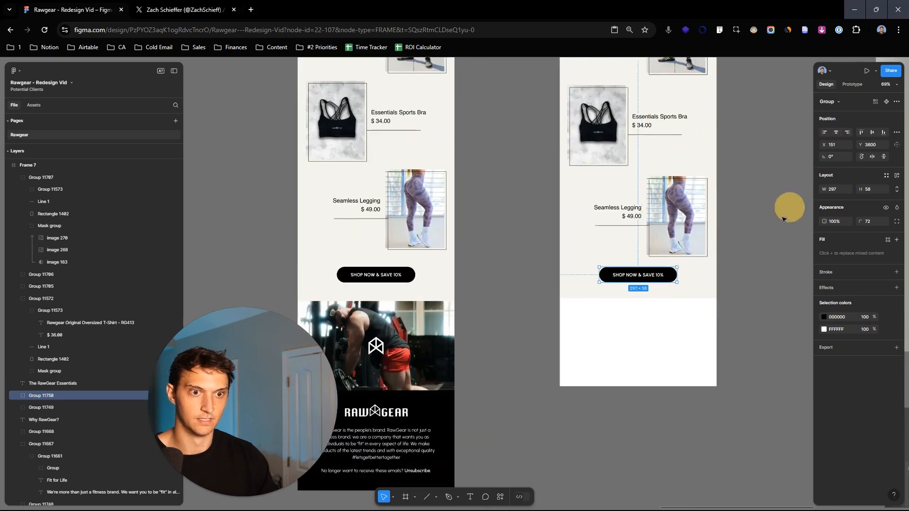
- Copy the gym photo from the finished email into the new frame and place it directly below the beige Essentials background
{"action": "scroll", "coordinate": [733, 236], "scroll_direction": "down", "scroll_amount": 3}
{"action": "double_click", "coordinate": [441, 265]}
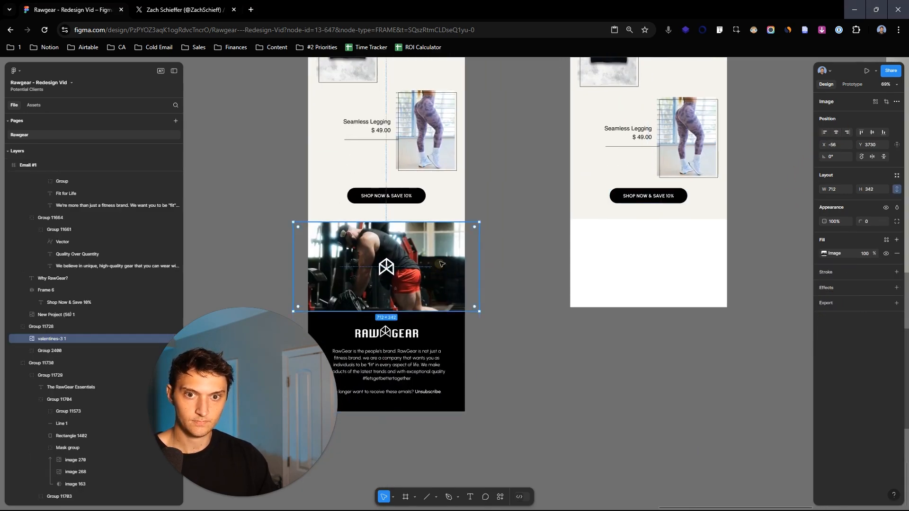
{"action": "left_click_drag", "start_coordinate": [440, 260], "coordinate": [679, 239]}
{"action": "double_click", "coordinate": [654, 262]}
{"action": "left_click", "coordinate": [805, 255]}
{"action": "left_click", "coordinate": [741, 200]}
- Extend the new frame downward to a height of about 4581 to make room for the footer
{"action": "scroll", "coordinate": [752, 190], "scroll_direction": "down", "scroll_amount": 5}
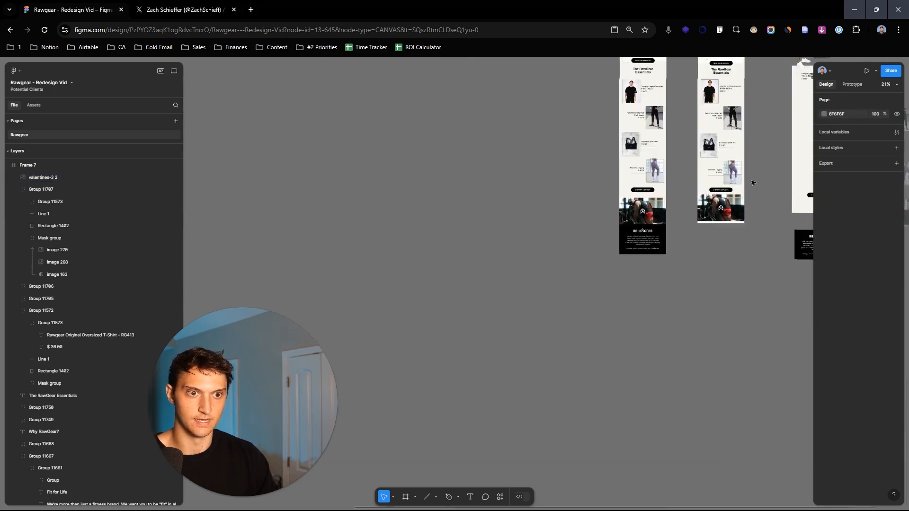
{"action": "left_click_drag", "start_coordinate": [753, 191], "coordinate": [612, 331]}
{"action": "scroll", "coordinate": [599, 305], "scroll_direction": "up", "scroll_amount": 2}
{"action": "scroll", "coordinate": [598, 298], "scroll_direction": "up", "scroll_amount": 3}
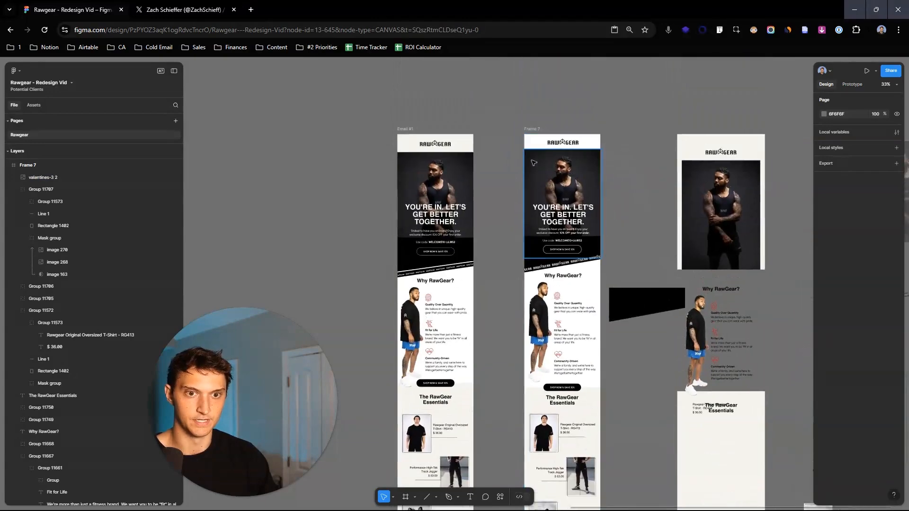
{"action": "left_click", "coordinate": [533, 129]}
{"action": "scroll", "coordinate": [640, 398], "scroll_direction": "down", "scroll_amount": 10}
{"action": "scroll", "coordinate": [634, 403], "scroll_direction": "up", "scroll_amount": 3}
{"action": "scroll", "coordinate": [663, 341], "scroll_direction": "down", "scroll_amount": 2}
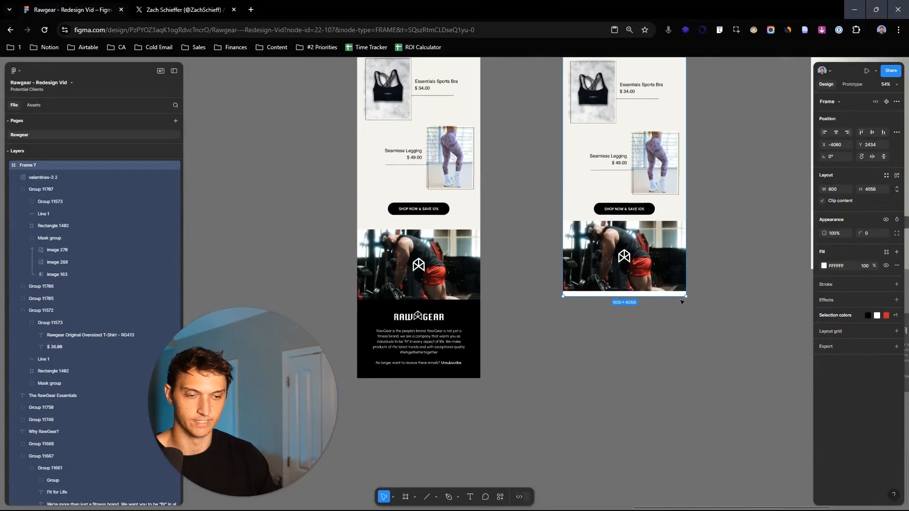
{"action": "left_click_drag", "start_coordinate": [682, 302], "coordinate": [686, 379]}
{"action": "left_click", "coordinate": [490, 355]}
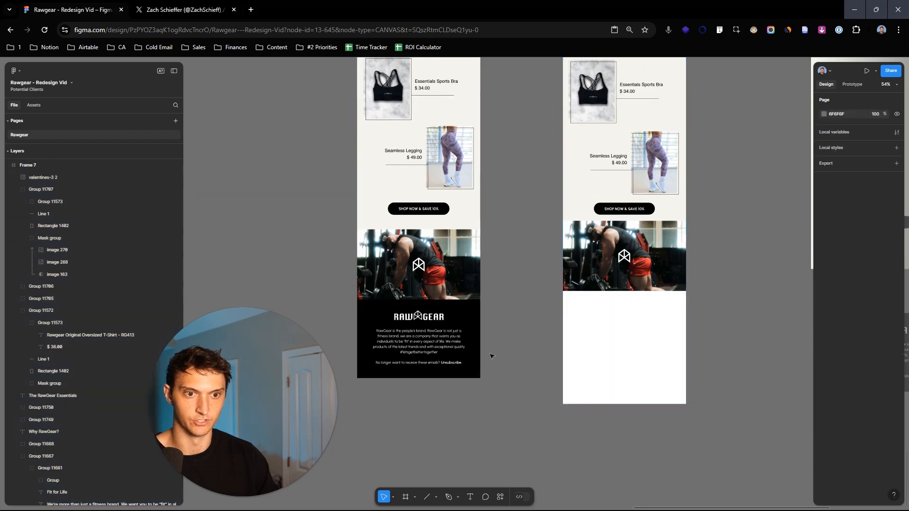
- Draw a footer rectangle about 600 × 387 below the gym photo and fill it with the finished footer's black, 000000
{"action": "scroll", "coordinate": [495, 332], "scroll_direction": "up", "scroll_amount": 2}
{"action": "scroll", "coordinate": [495, 332], "scroll_direction": "up", "scroll_amount": 2}
{"action": "scroll", "coordinate": [552, 295], "scroll_direction": "right", "scroll_amount": 3}
{"action": "scroll", "coordinate": [530, 297], "scroll_direction": "up", "scroll_amount": 1}
{"action": "key", "text": "r"}
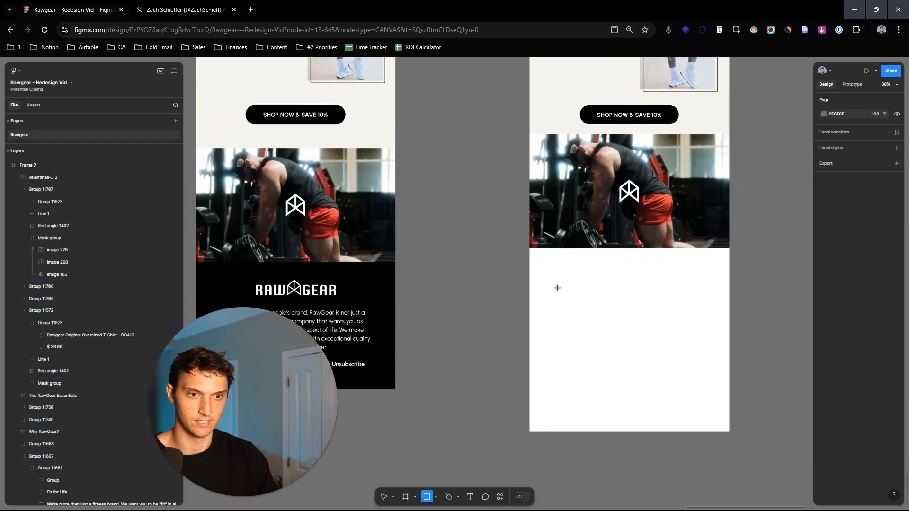
{"action": "left_click_drag", "start_coordinate": [529, 249], "coordinate": [729, 378]}
{"action": "scroll", "coordinate": [581, 323], "scroll_direction": "left", "scroll_amount": 2}
{"action": "scroll", "coordinate": [580, 323], "scroll_direction": "down", "scroll_amount": 1}
{"action": "key", "text": "i"}
{"action": "left_click", "coordinate": [443, 274]}
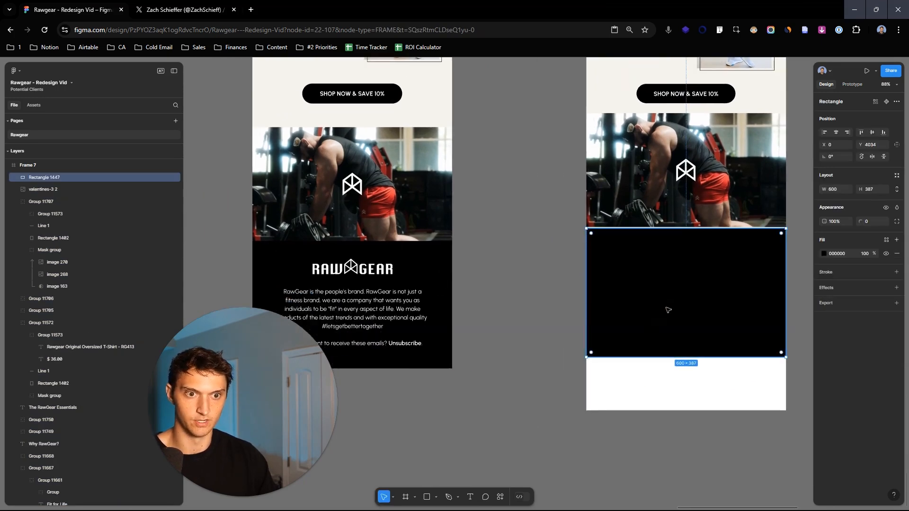
{"action": "left_click", "coordinate": [569, 272]}
- Copy the white RawGear logo from the finished footer onto the new black footer rectangle
{"action": "double_click", "coordinate": [365, 273]}
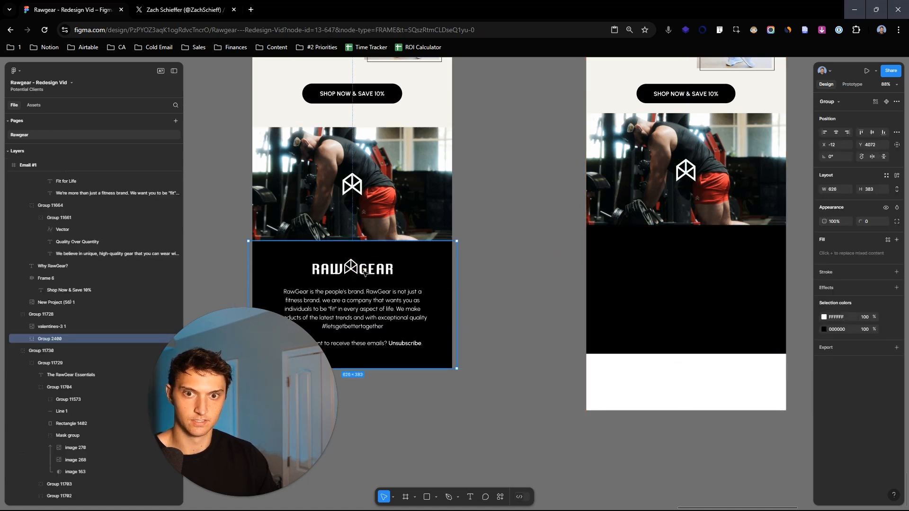
{"action": "left_click", "coordinate": [706, 255]}
{"action": "key", "text": "ctrl+v"}
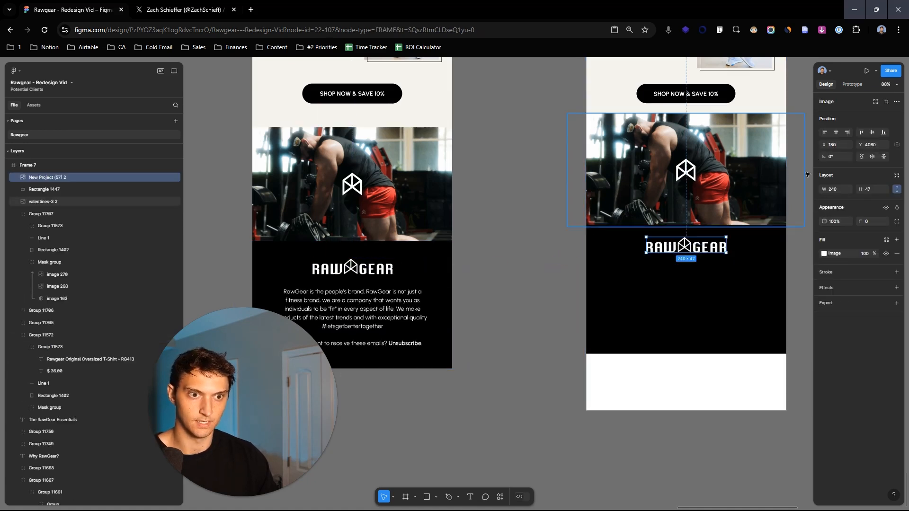
- Copy the finished footer's brand paragraph and unsubscribe line onto the black rectangle and position them below the logo
{"action": "left_click", "coordinate": [391, 314]}
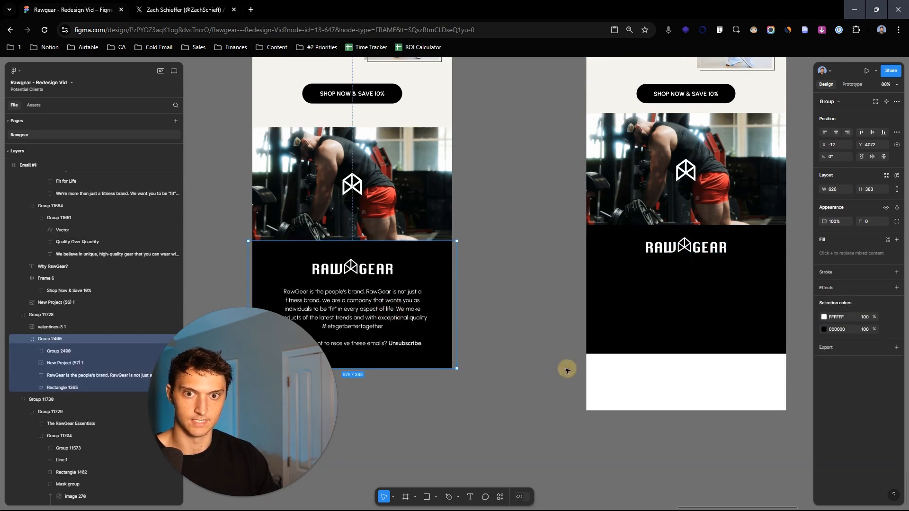
{"action": "scroll", "coordinate": [443, 225], "scroll_direction": "down", "scroll_amount": 3}
{"action": "double_click", "coordinate": [411, 223]}
{"action": "left_click", "coordinate": [433, 259], "text": "shift"}
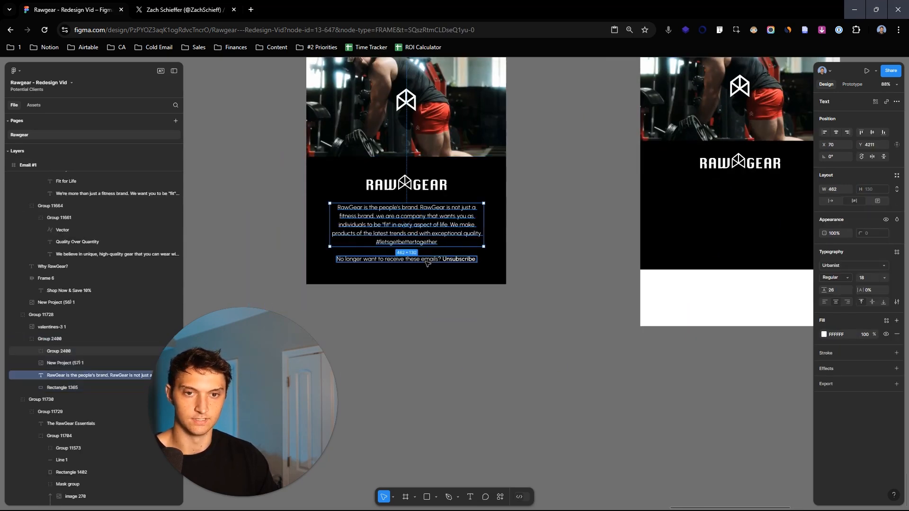
{"action": "key", "text": "ctrl+c"}
{"action": "left_click", "coordinate": [684, 234]}
{"action": "key", "text": "ctrl+v"}
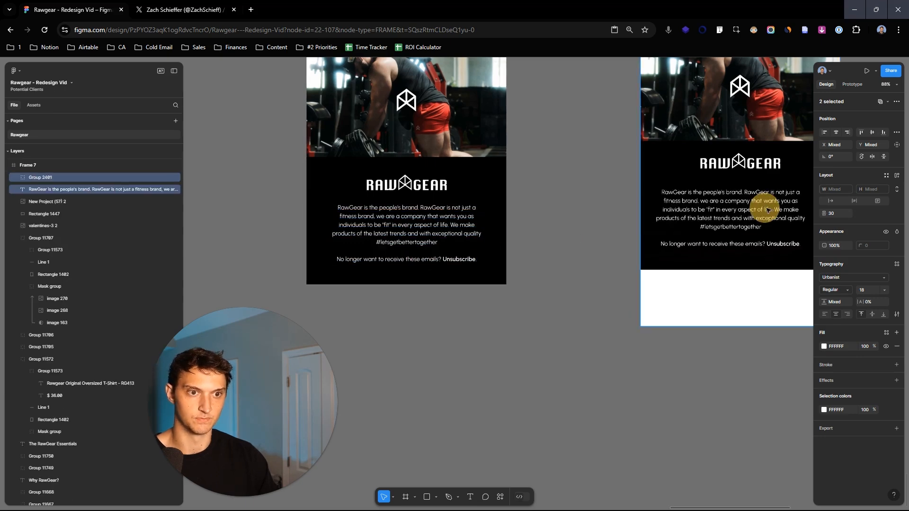
{"action": "scroll", "coordinate": [626, 218], "scroll_direction": "right", "scroll_amount": 3}
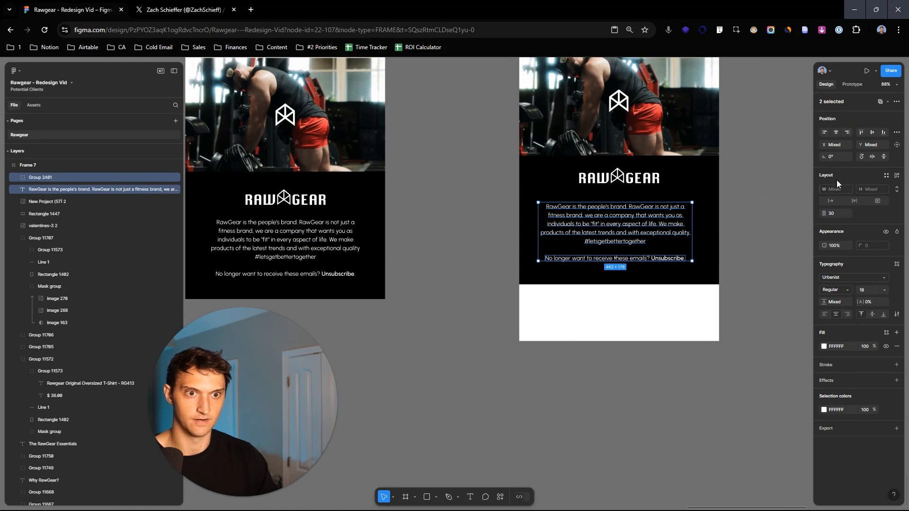
{"action": "left_click_drag", "start_coordinate": [862, 142], "coordinate": [858, 141]}
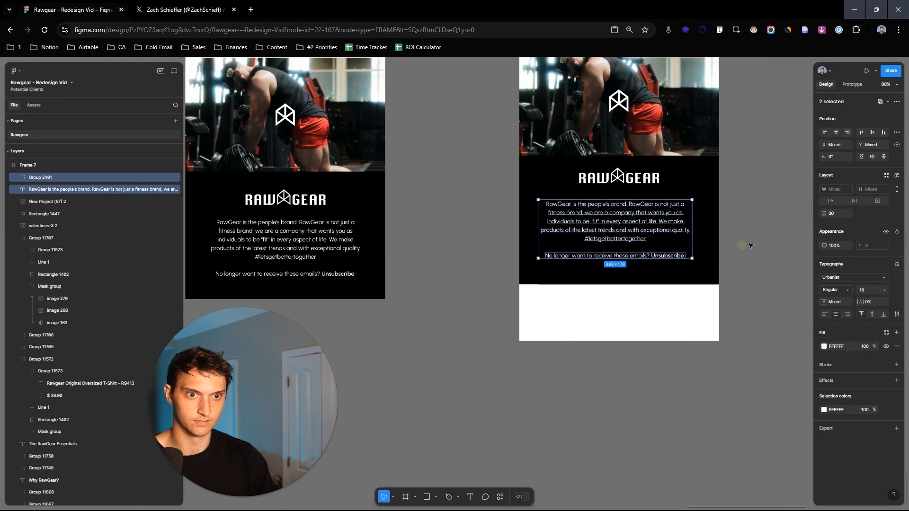
{"action": "left_click", "coordinate": [742, 245]}
- Shorten the new frame to a height of about 4411, trimming the white area below the footer
{"action": "scroll", "coordinate": [745, 247], "scroll_direction": "down", "scroll_amount": 10}
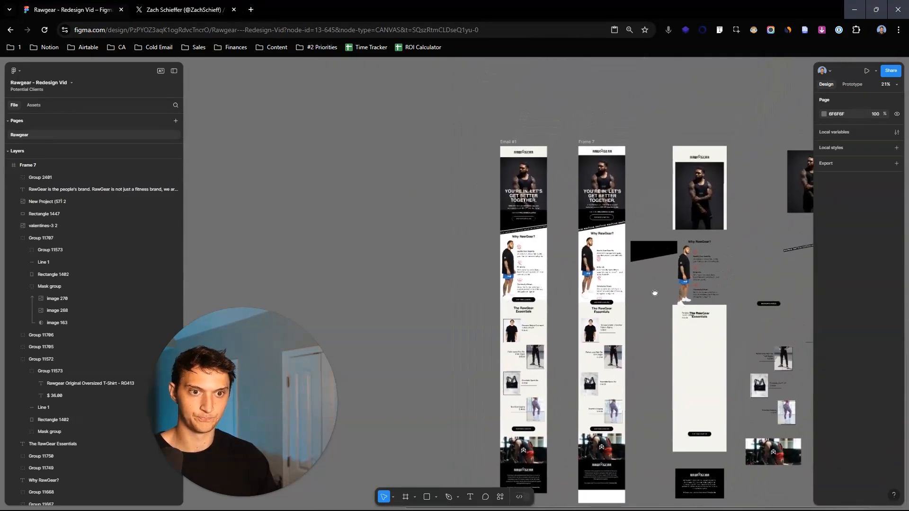
{"action": "scroll", "coordinate": [634, 197], "scroll_direction": "up", "scroll_amount": 3}
{"action": "left_click", "coordinate": [552, 112]}
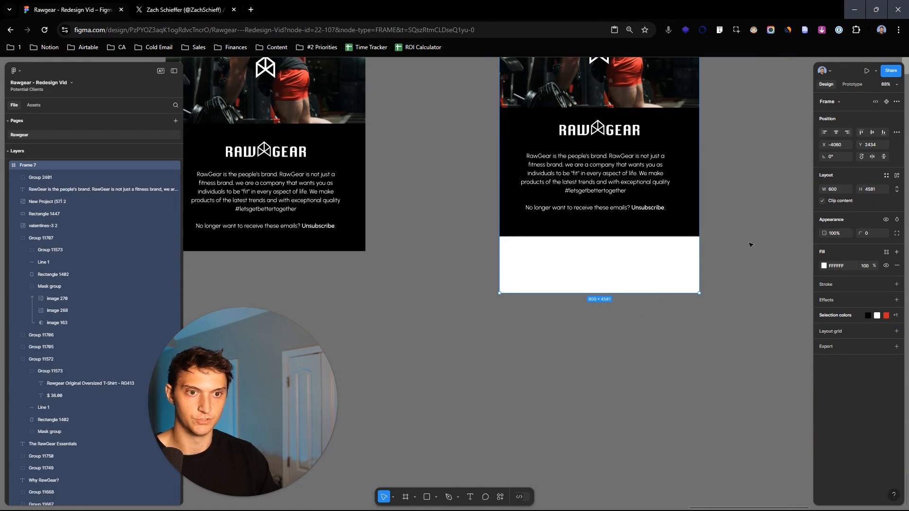
{"action": "scroll", "coordinate": [745, 237], "scroll_direction": "down", "scroll_amount": 8}
{"action": "left_click_drag", "start_coordinate": [753, 160], "coordinate": [653, 327]}
{"action": "left_click_drag", "start_coordinate": [632, 433], "coordinate": [637, 423]}
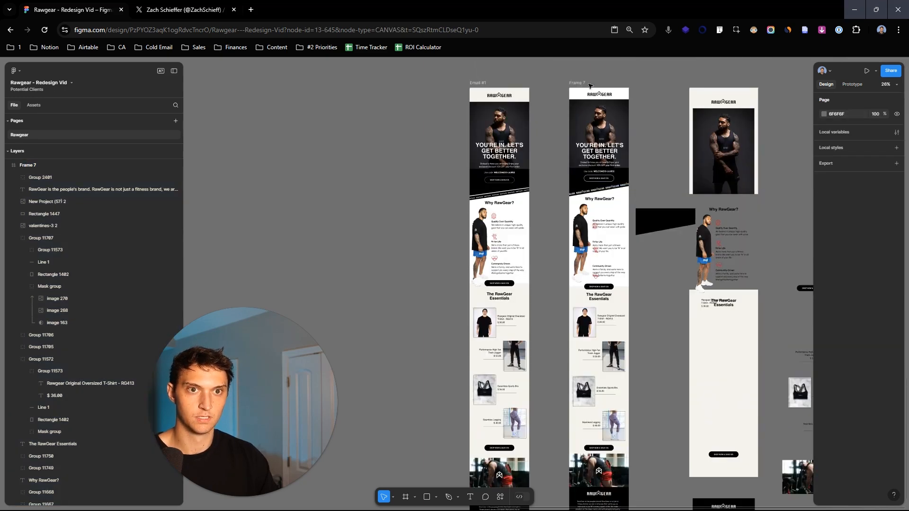
- Move the rebuilt frame onto empty canvas, review it on its own, and return it beside the finished email
{"action": "left_click_drag", "start_coordinate": [591, 86], "coordinate": [305, 93]}
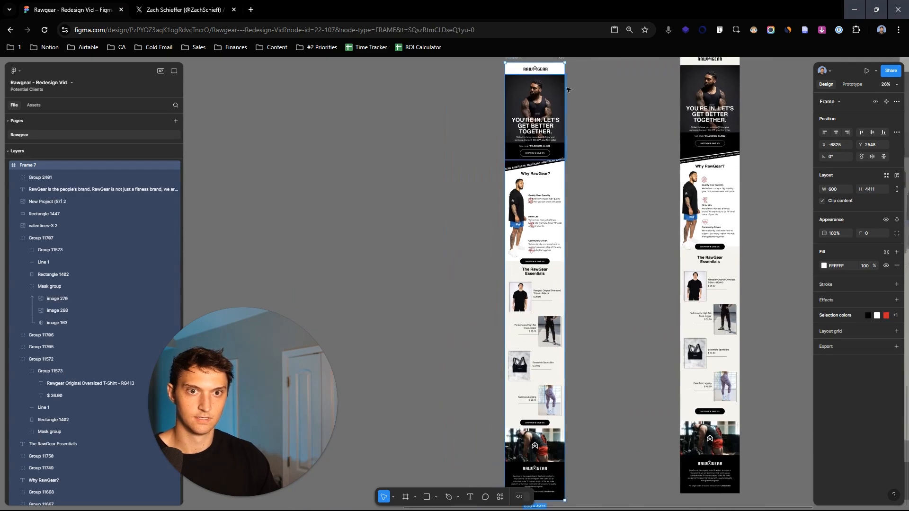
{"action": "left_click_drag", "start_coordinate": [560, 95], "coordinate": [670, 271]}
{"action": "scroll", "coordinate": [608, 193], "scroll_direction": "up", "scroll_amount": 5}
{"action": "left_click_drag", "start_coordinate": [710, 332], "coordinate": [660, 204]}
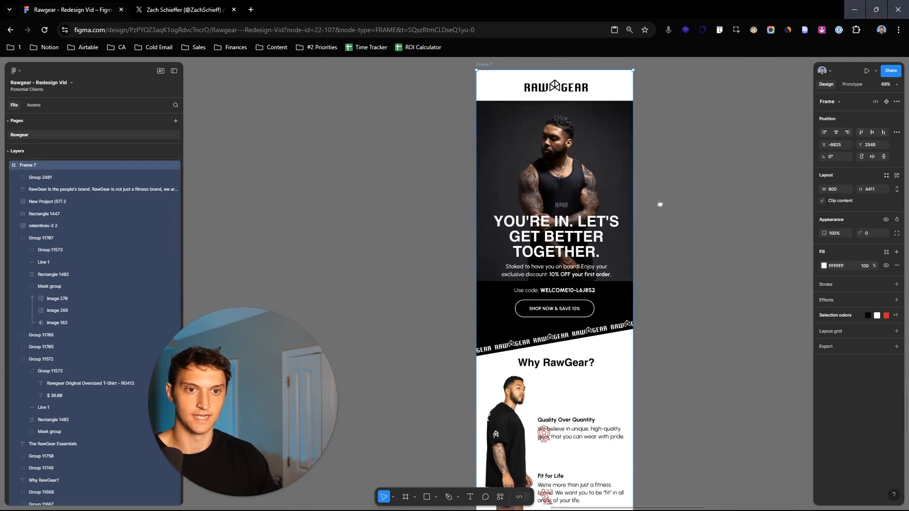
{"action": "scroll", "coordinate": [695, 284], "scroll_direction": "down", "scroll_amount": 5}
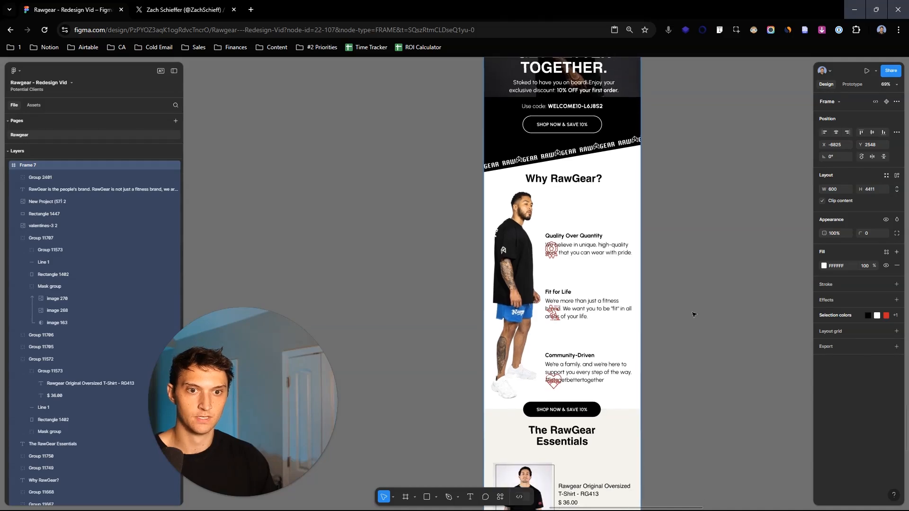
{"action": "key", "text": "Delete"}
{"action": "left_click_drag", "start_coordinate": [592, 253], "coordinate": [433, 263]}
{"action": "left_click_drag", "start_coordinate": [776, 218], "coordinate": [478, 239]}
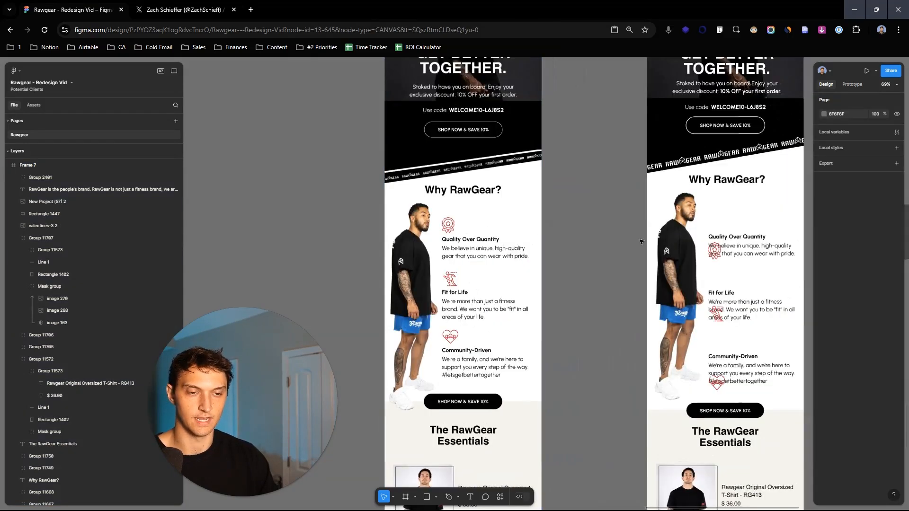
- Move the red badge icon in the rebuilt frame up above the Quality Over Quantity heading
{"action": "left_click", "coordinate": [718, 254]}
{"action": "double_click", "coordinate": [715, 255]}
{"action": "left_click_drag", "start_coordinate": [716, 255], "coordinate": [716, 227]}
- Delete the entire rebuilt frame beside the finished email
{"action": "scroll", "coordinate": [734, 241], "scroll_direction": "down", "scroll_amount": 2}
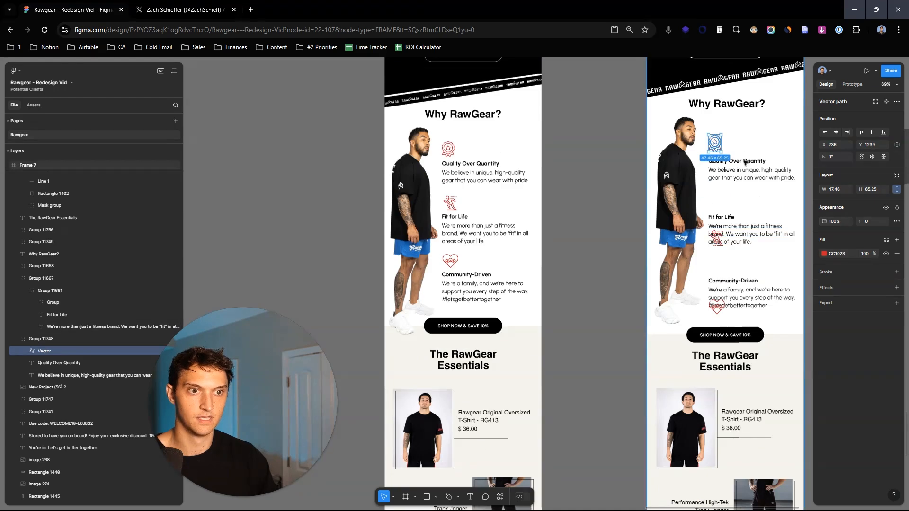
{"action": "scroll", "coordinate": [746, 154], "scroll_direction": "down", "scroll_amount": 4}
{"action": "left_click_drag", "start_coordinate": [746, 154], "coordinate": [691, 323]}
{"action": "left_click", "coordinate": [659, 190]}
{"action": "key", "text": "Delete"}
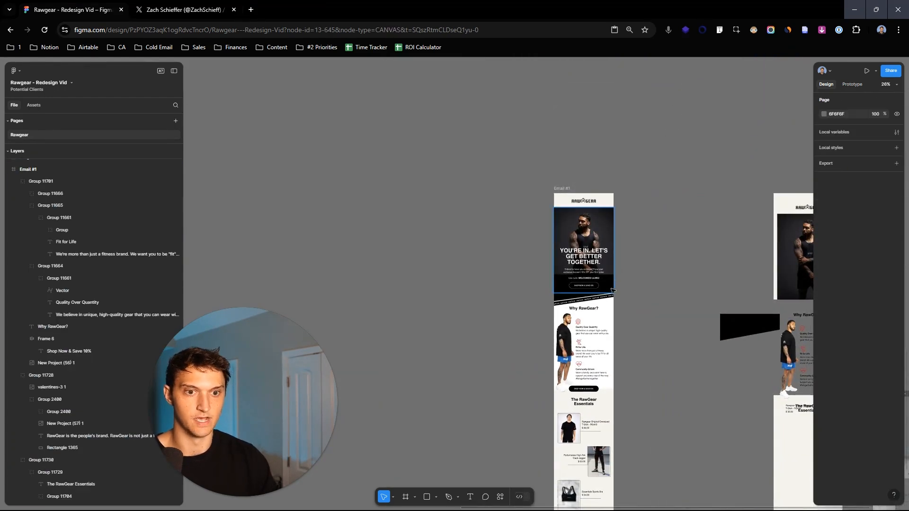
- Examine the finished email from its header and hero through the Why RawGear and Essentials sections to the footer
{"action": "scroll", "coordinate": [612, 277], "scroll_direction": "up", "scroll_amount": 6}
{"action": "left_click_drag", "start_coordinate": [657, 260], "coordinate": [693, 357]}
{"action": "scroll", "coordinate": [720, 399], "scroll_direction": "down", "scroll_amount": 2}
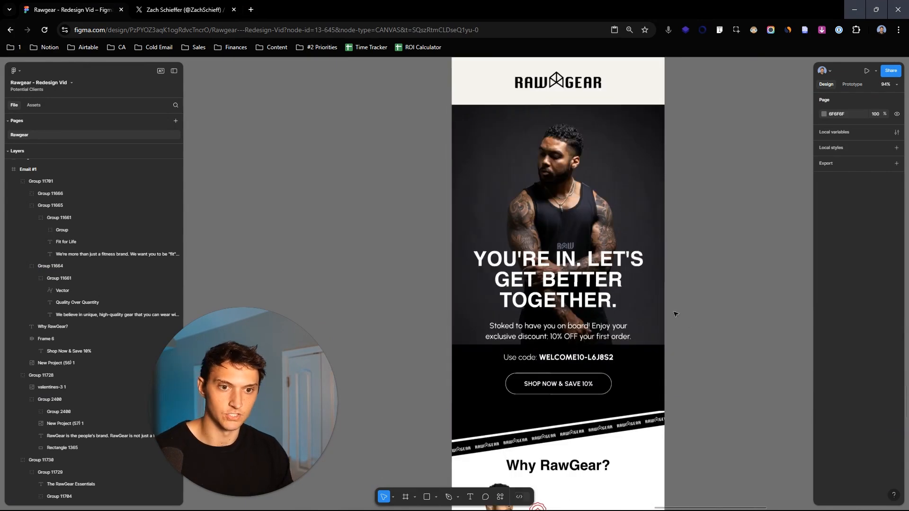
{"action": "scroll", "coordinate": [613, 411], "scroll_direction": "down", "scroll_amount": 8}
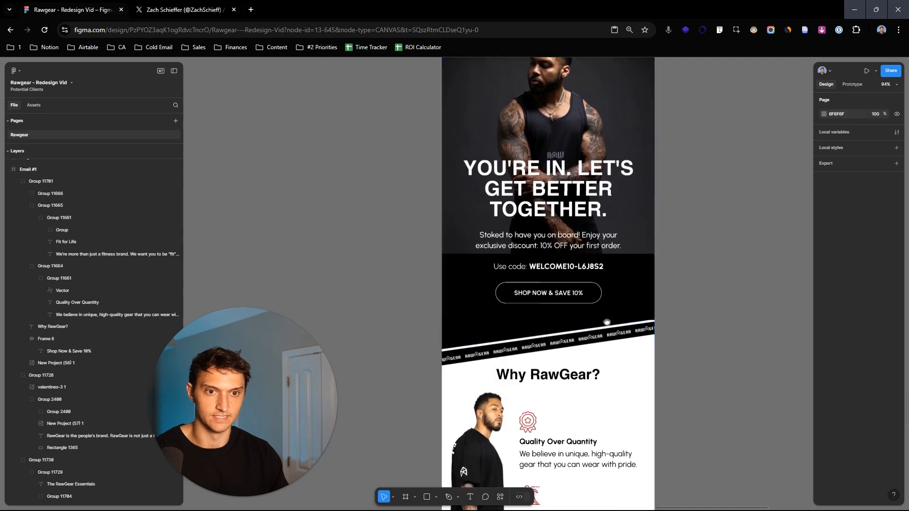
{"action": "scroll", "coordinate": [612, 234], "scroll_direction": "down", "scroll_amount": 5}
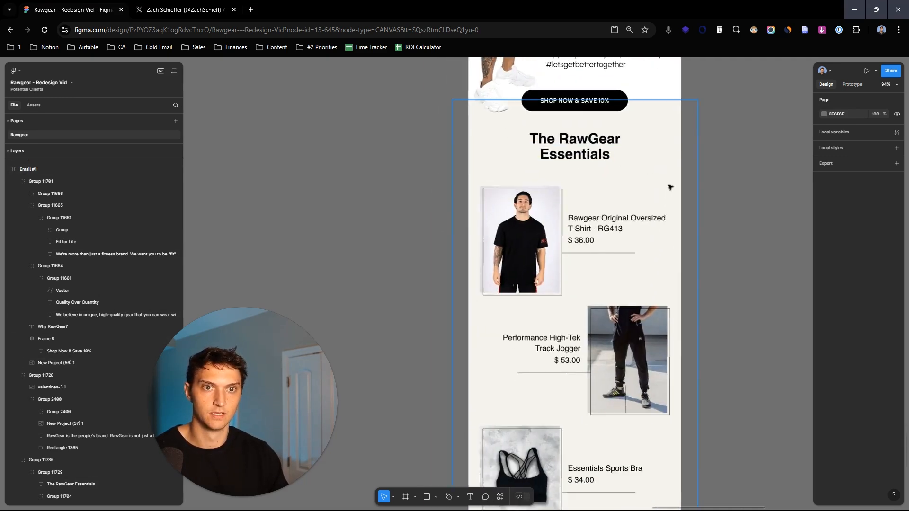
{"action": "scroll", "coordinate": [651, 187], "scroll_direction": "down", "scroll_amount": 5}
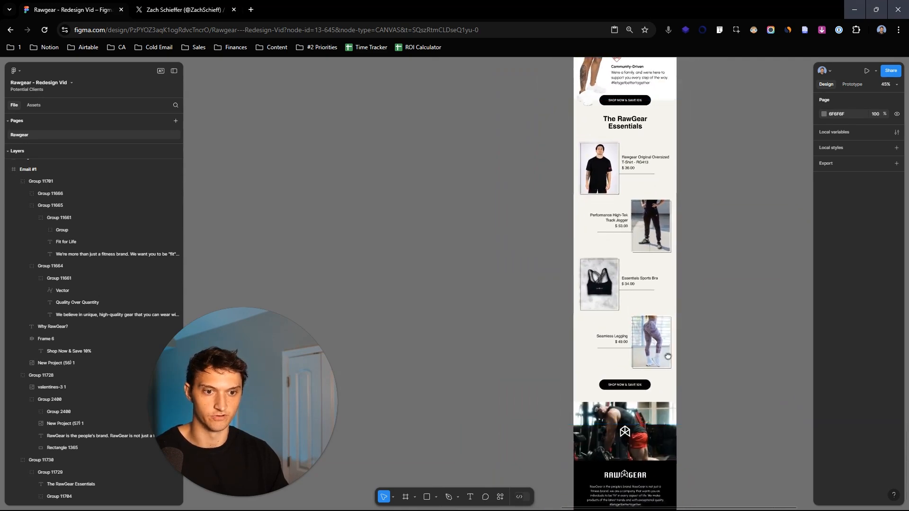
{"action": "scroll", "coordinate": [651, 204], "scroll_direction": "up", "scroll_amount": 6}
{"action": "scroll", "coordinate": [657, 263], "scroll_direction": "down", "scroll_amount": 3}
{"action": "scroll", "coordinate": [658, 263], "scroll_direction": "up", "scroll_amount": 1}
{"action": "left_click_drag", "start_coordinate": [741, 340], "coordinate": [724, 256]}
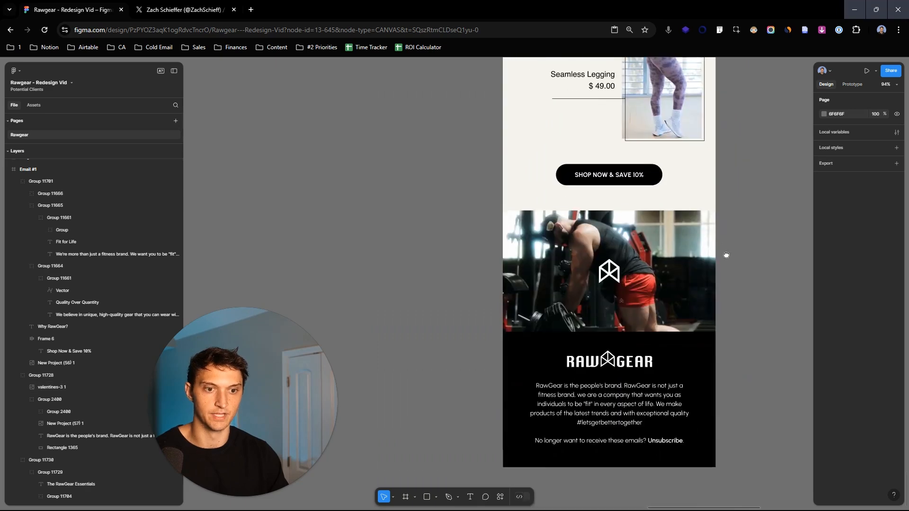
{"action": "scroll", "coordinate": [739, 256], "scroll_direction": "down", "scroll_amount": 2}
{"action": "left_click_drag", "start_coordinate": [754, 200], "coordinate": [753, 252]}
{"action": "left_click_drag", "start_coordinate": [771, 131], "coordinate": [762, 292]}
{"action": "left_click_drag", "start_coordinate": [756, 209], "coordinate": [746, 295]}
{"action": "left_click_drag", "start_coordinate": [761, 143], "coordinate": [750, 339]}
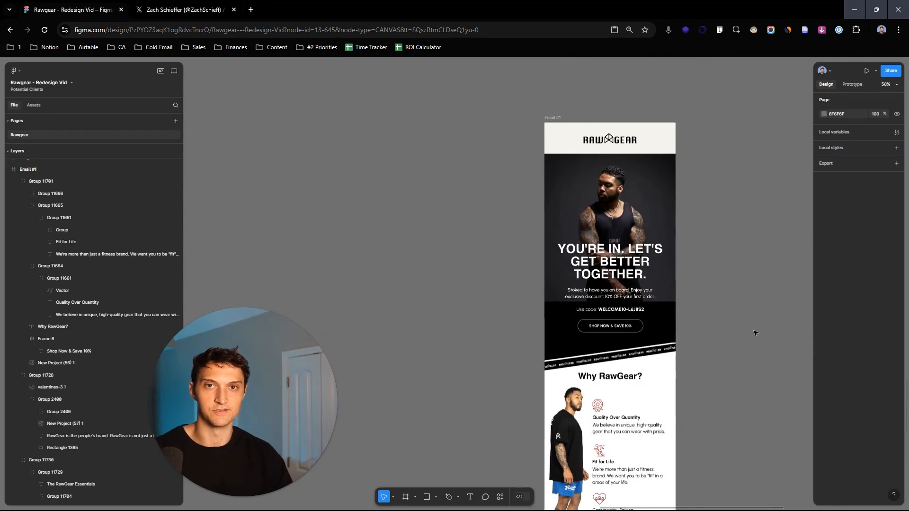
{"action": "scroll", "coordinate": [718, 245], "scroll_direction": "up", "scroll_amount": 2}
{"action": "left_click_drag", "start_coordinate": [719, 237], "coordinate": [649, 245]}
{"action": "scroll", "coordinate": [649, 246], "scroll_direction": "down", "scroll_amount": 1}
{"action": "scroll", "coordinate": [648, 245], "scroll_direction": "up", "scroll_amount": 1}
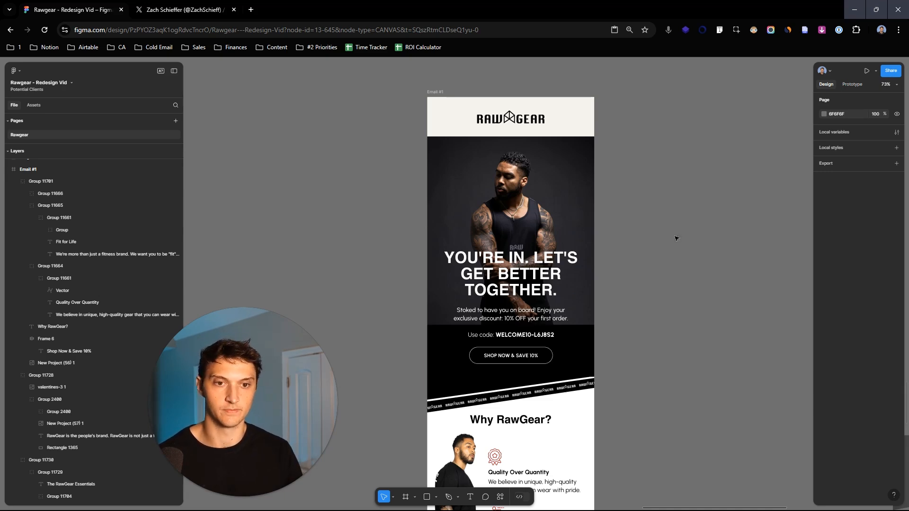
{"action": "scroll", "coordinate": [736, 204], "scroll_direction": "down", "scroll_amount": 5}
{"action": "scroll", "coordinate": [692, 355], "scroll_direction": "up", "scroll_amount": 5}
{"action": "scroll", "coordinate": [706, 426], "scroll_direction": "down", "scroll_amount": 3}
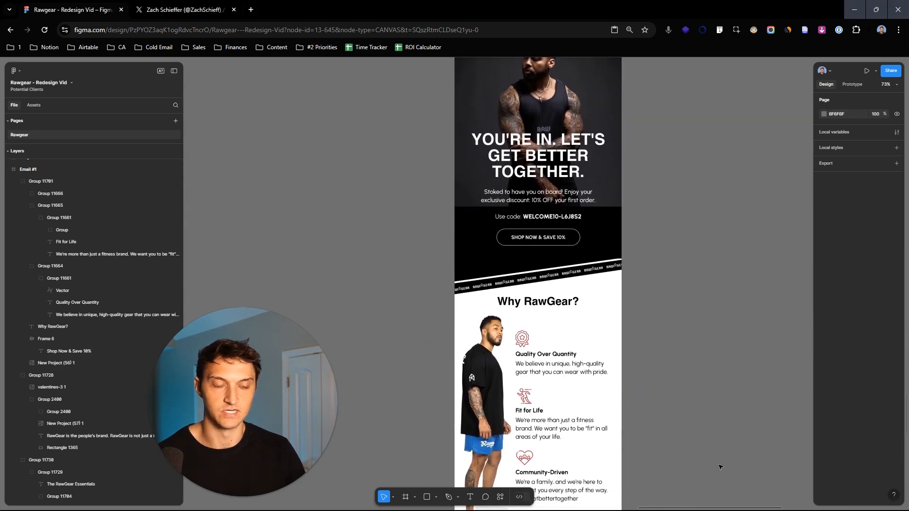
{"action": "scroll", "coordinate": [718, 448], "scroll_direction": "down", "scroll_amount": 3}
{"action": "scroll", "coordinate": [704, 290], "scroll_direction": "down", "scroll_amount": 10}
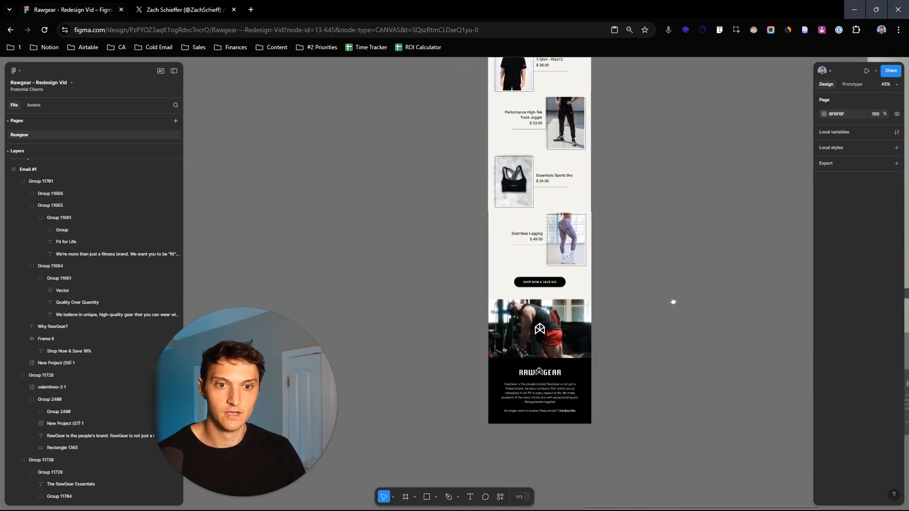
{"action": "scroll", "coordinate": [657, 240], "scroll_direction": "up", "scroll_amount": 3}
{"action": "scroll", "coordinate": [677, 209], "scroll_direction": "down", "scroll_amount": 1}
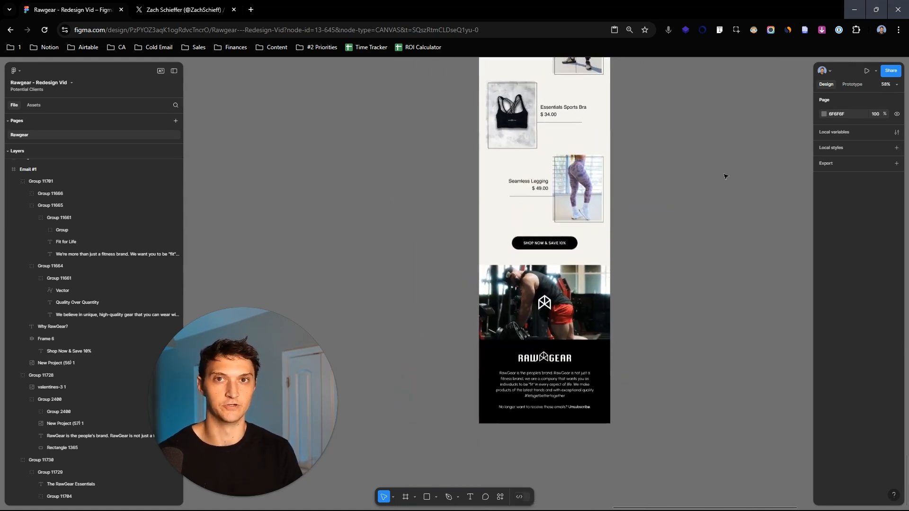